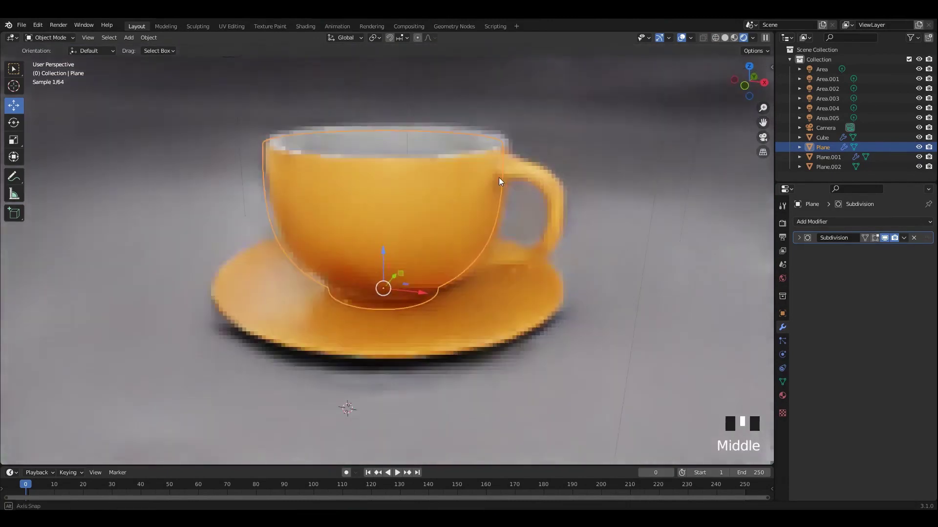
Show the world lighting settings, select the floor plane, hide the viewport overlays and save the finished cup scene.
click(782, 279)
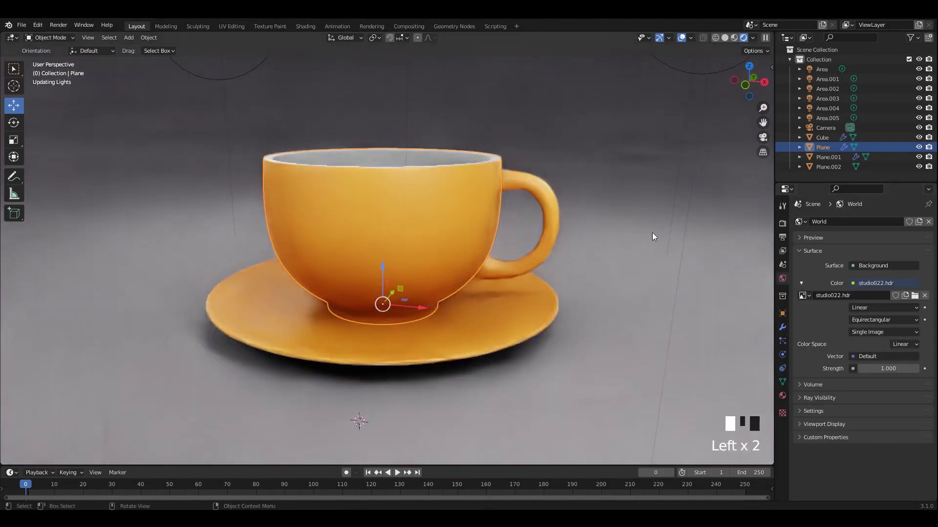
click(652, 237)
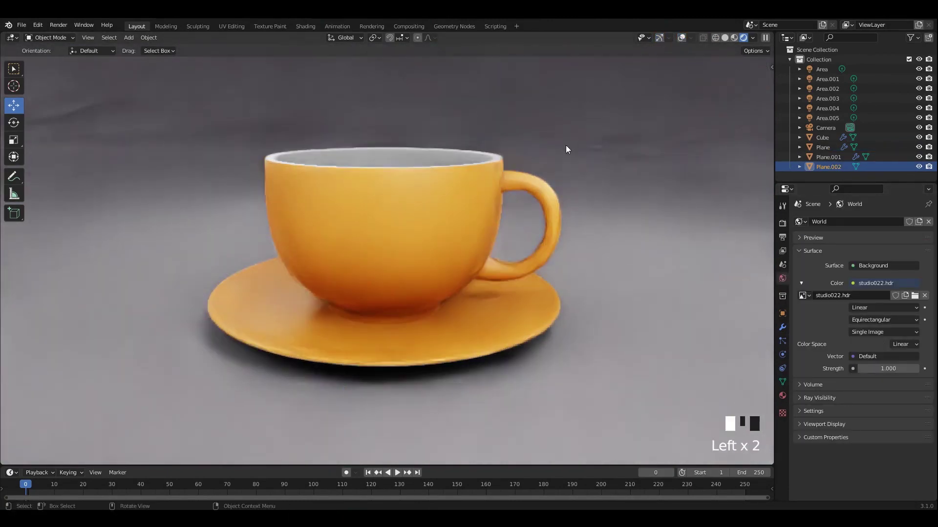
key(ctrl+s)
middle_drag(534, 151, 498, 156)
key(ctrl+s)
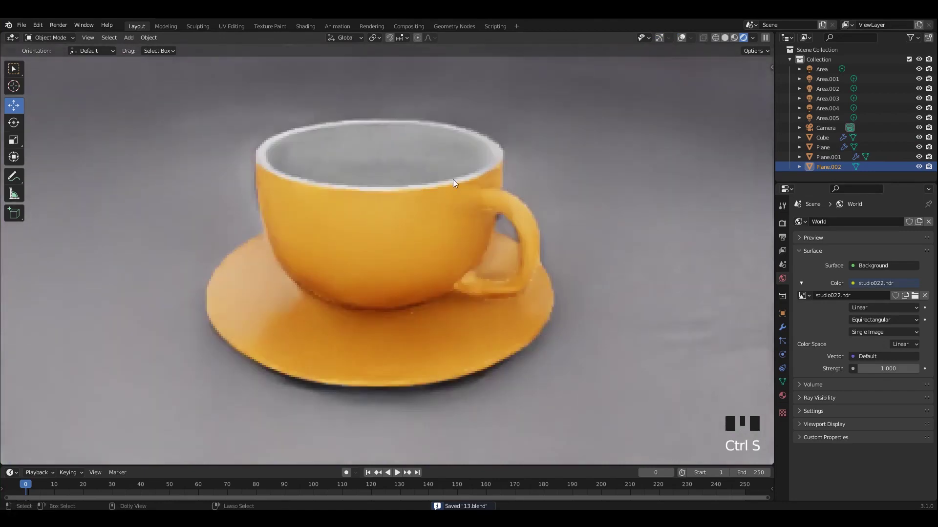
Examine the finished cup and saucer in a quad view of top, front, side and perspective, with the viewports enlarged.
key(ctrl+alt+q)
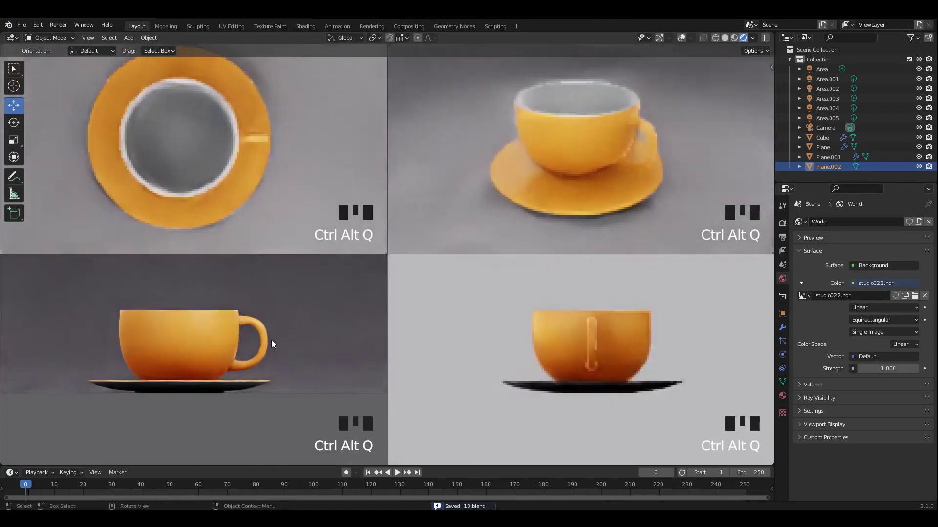
scroll(266, 337, up, 2)
shift+middle_drag(261, 329, 259, 341)
drag(439, 466, 496, 496)
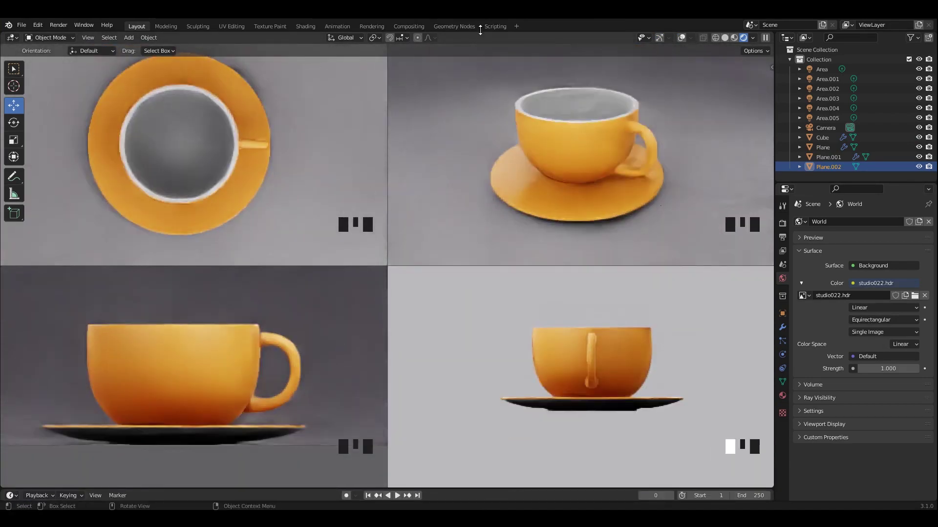
scroll(247, 223, down, 2)
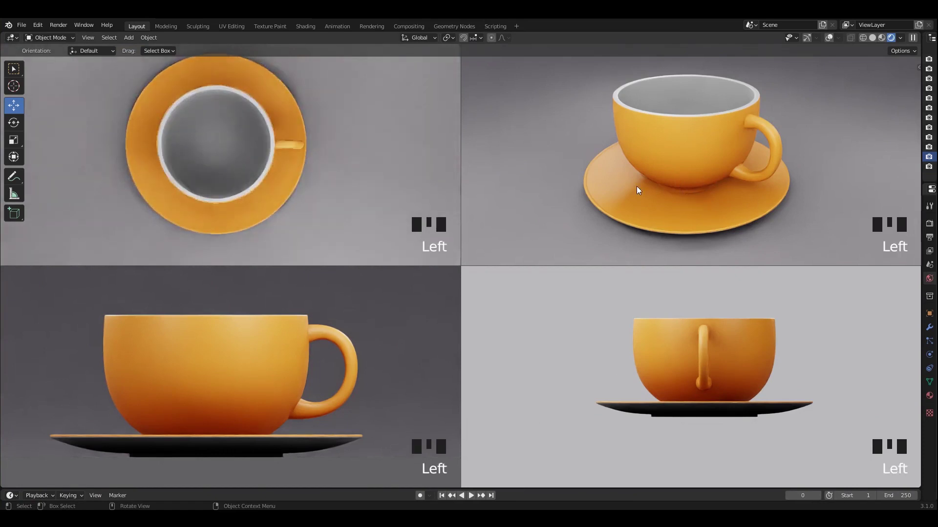
Examine the cup in Material Preview shading in a single view and view the finished render 7.png maximized.
key(ctrl+alt+q)
click(881, 37)
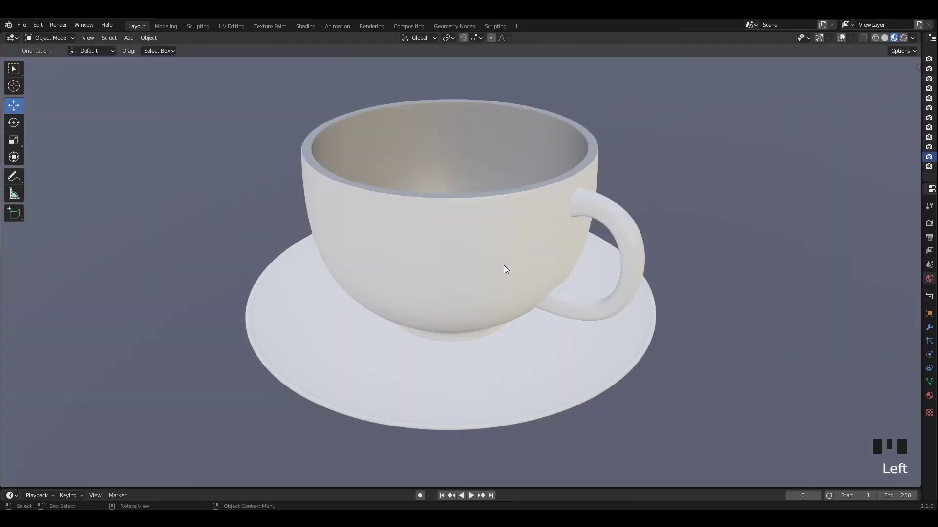
click(372, 26)
ctrl+middle_drag(450, 234, 458, 214)
key(ctrl+space)
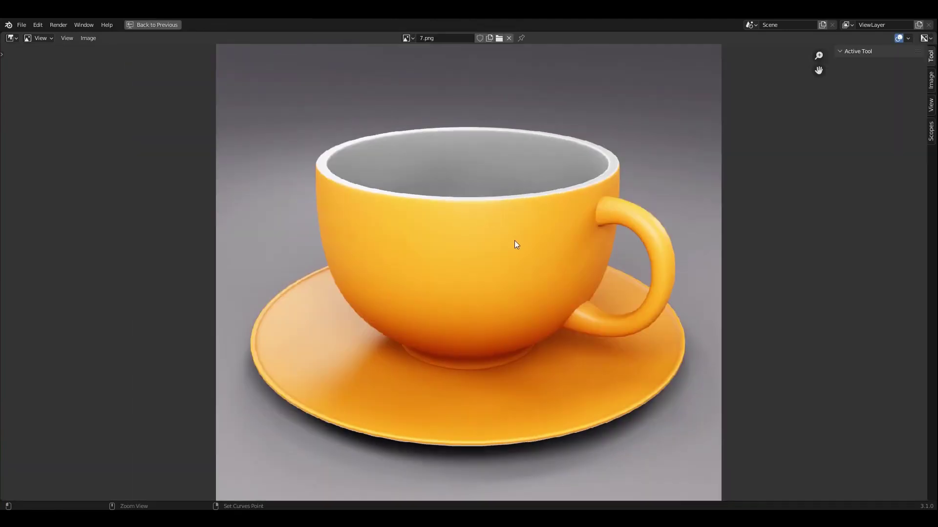
ctrl+middle_drag(512, 245, 508, 220)
scroll(467, 251, down, 1)
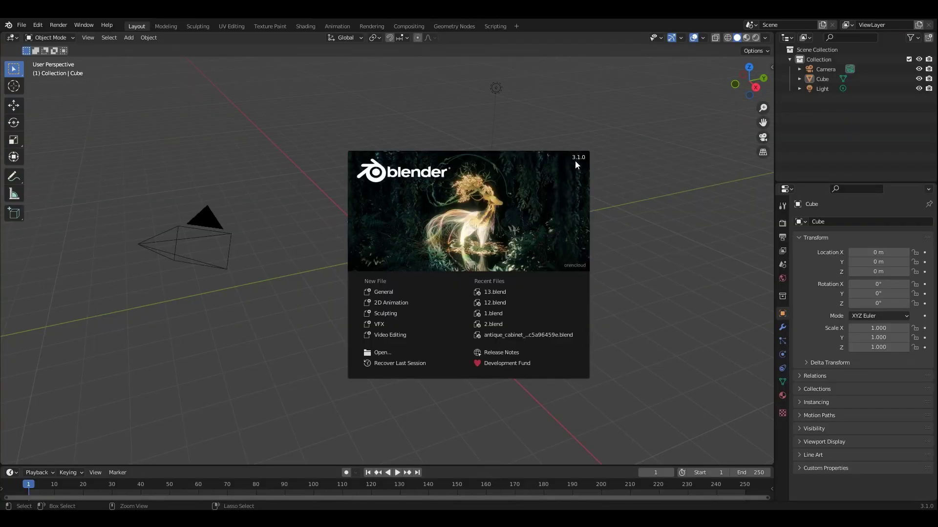
Dismiss the splash screen of the new file and start the Shortcut VUr key display.
click(668, 249)
key(n)
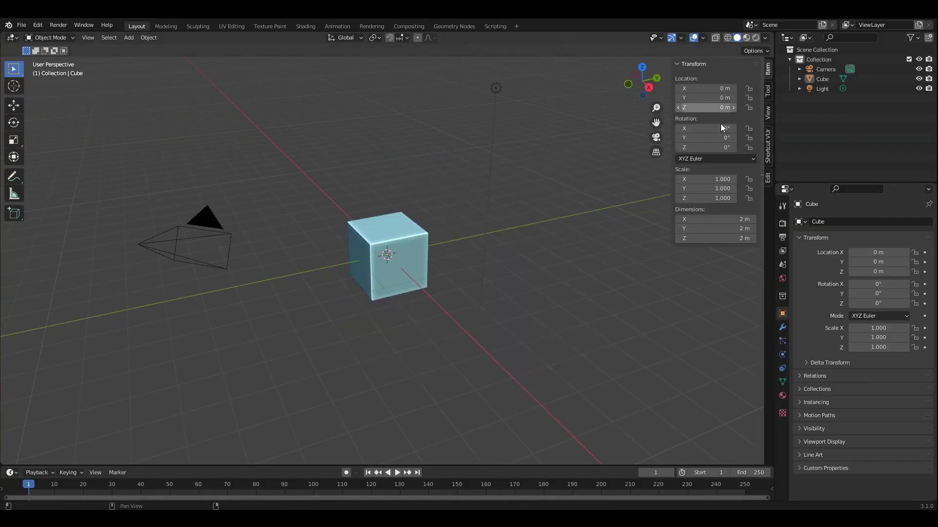
click(768, 151)
key(n)
key(n)
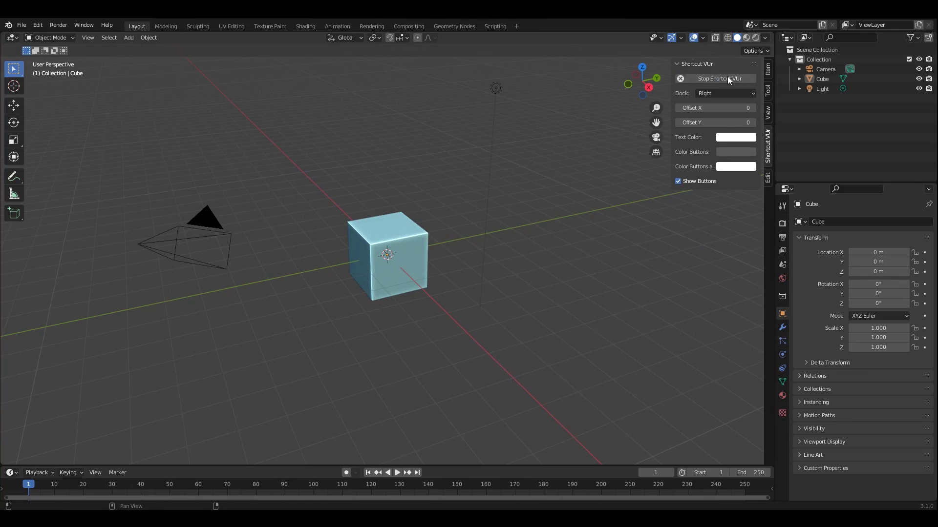
key(n)
Delete all default objects from the scene.
click(559, 284)
key(a)
key(x)
middle_drag(520, 254, 450, 247)
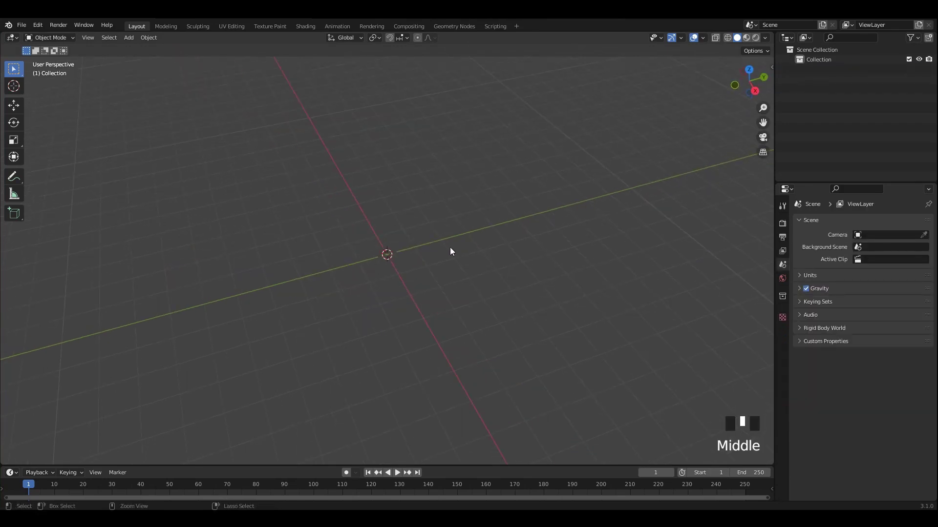
Add a mesh plane and merge all its vertices into a single vertex at the center.
key(shift+a)
click(391, 211)
scroll(411, 215, up, 1)
key(Tab)
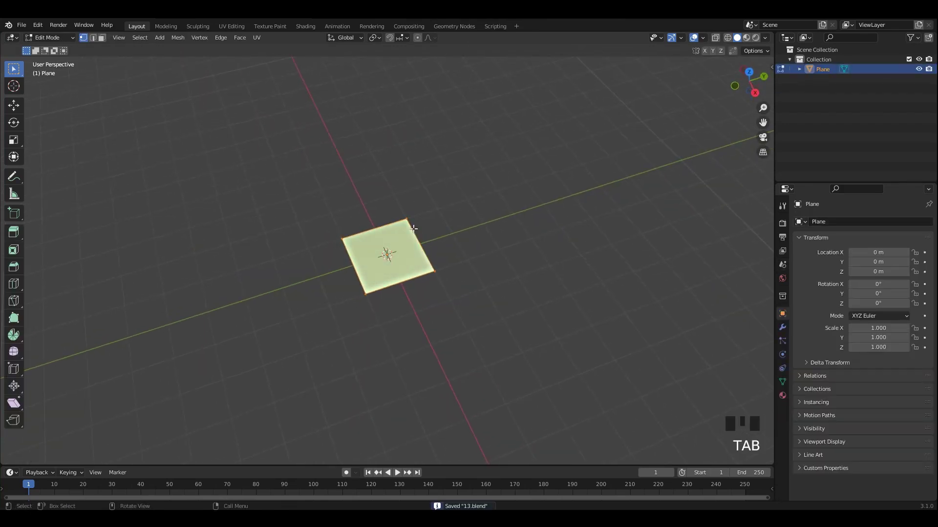
key(m)
click(416, 227)
Move the single vertex slightly up from the origin along Z with the Move tool.
click(17, 110)
alt+middle_drag(391, 229, 420, 223)
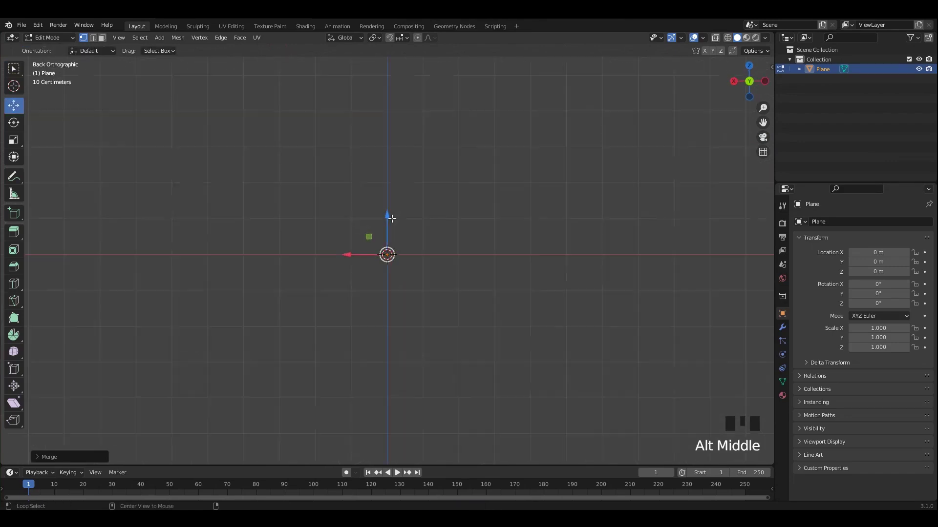
scroll(421, 223, up, 7)
drag(392, 221, 390, 183)
In the right orthographic view, extrude the vertex outward along Y to form a long horizontal edge.
shift+middle_drag(444, 232, 374, 229)
key(e)
right_click(534, 241)
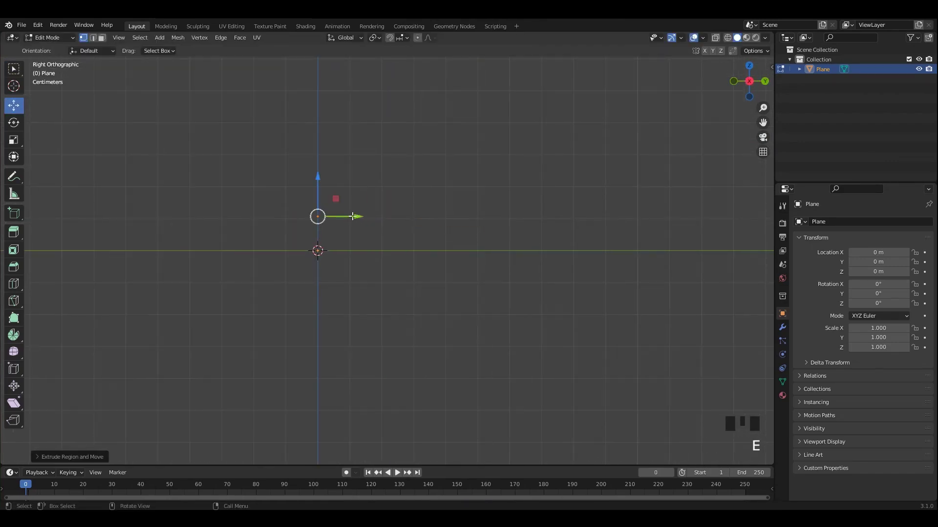
drag(355, 217, 576, 211)
drag(632, 208, 645, 205)
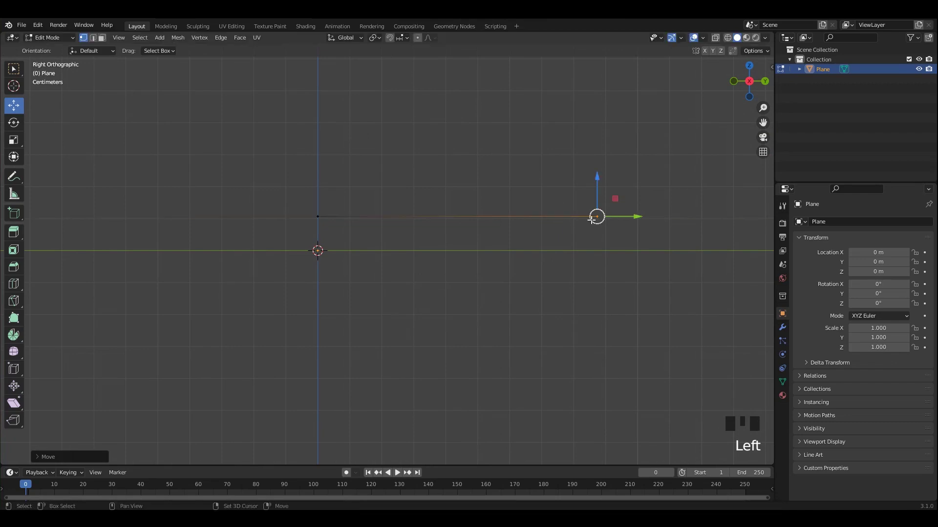
Extrude a small beveled corner at the edge's outer end and continue the profile straight down along Z.
shift+middle_drag(591, 219, 561, 213)
key(e)
right_click(568, 217)
key(e)
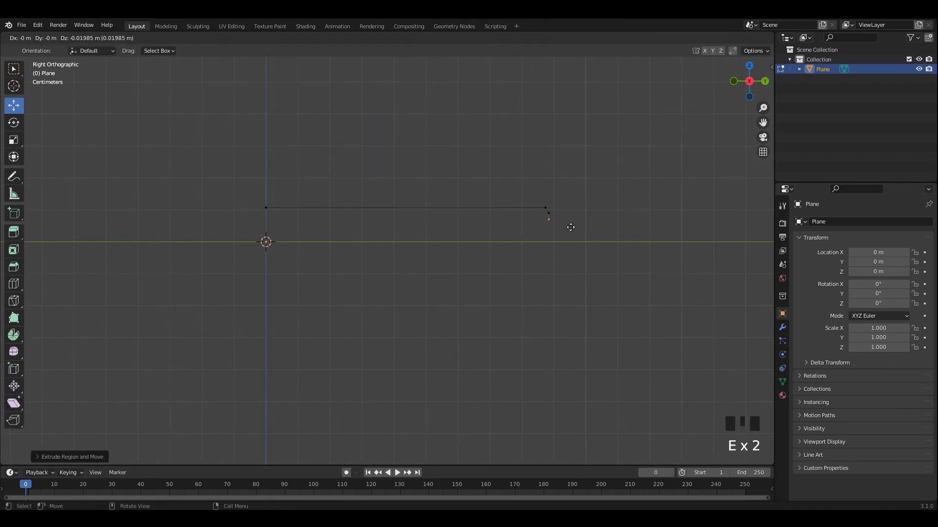
click(570, 227)
key(e)
right_click(568, 220)
drag(548, 184, 559, 207)
Extrude the profile around a tight bottom corner and outward along Y on the ground line.
shift+scroll(586, 224, up, 3)
key(e)
right_click(525, 231)
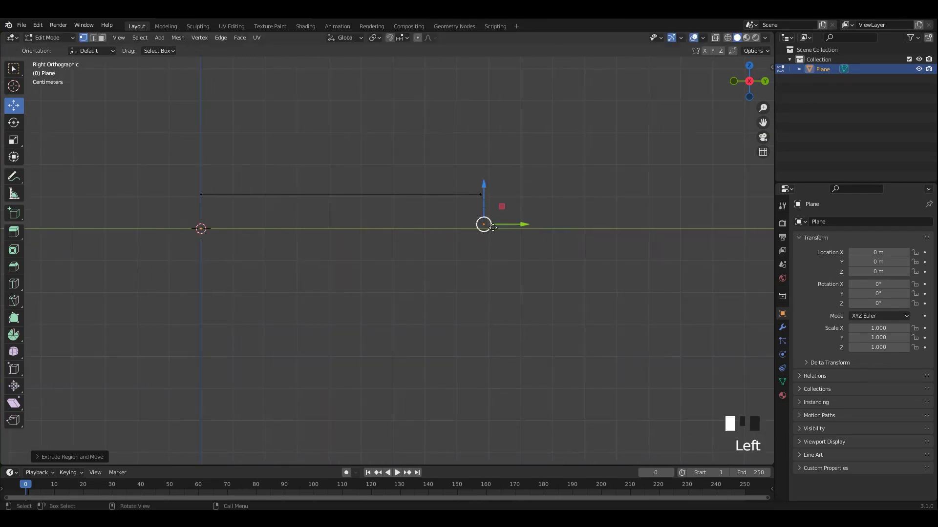
key(e)
key(e)
drag(492, 230, 588, 228)
right_click(510, 229)
key(e)
right_click(524, 228)
Add a Subdivision modifier with viewport level 3 and a Screw modifier to revolve the profile.
key(Tab)
key(ctrl+3)
click(782, 327)
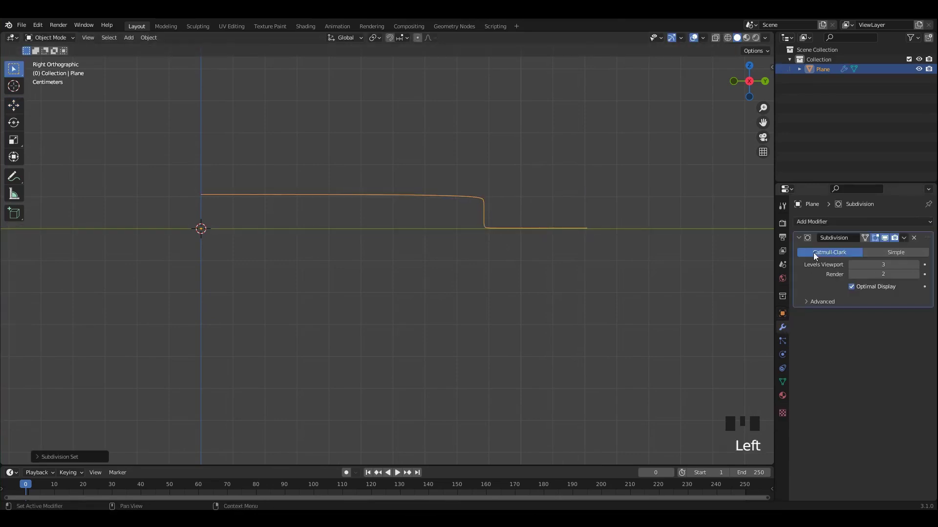
click(799, 238)
drag(811, 222, 743, 362)
With X-ray on in Edit Mode, move the vertex beside the profile's bottom corner closer to the corner along Y.
key(Tab)
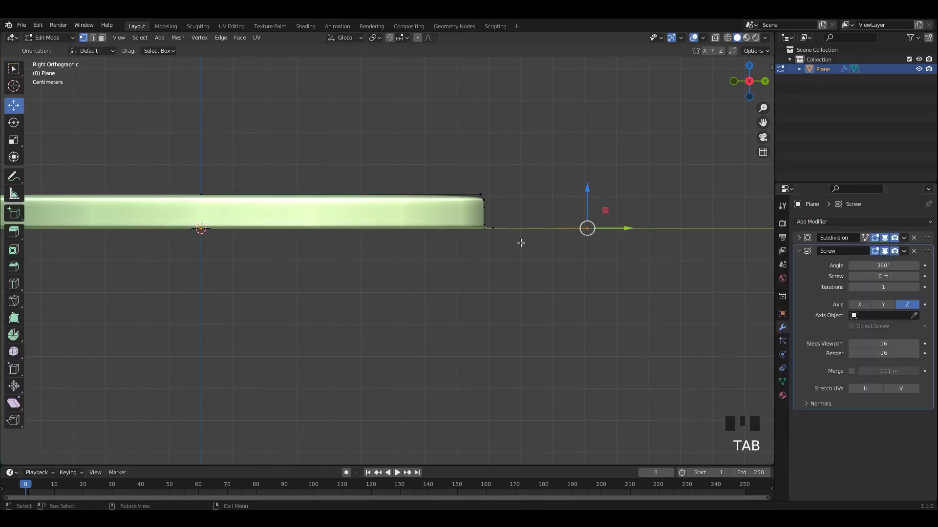
key(alt+z)
shift+middle_drag(586, 227, 572, 239)
scroll(460, 236, up, 5)
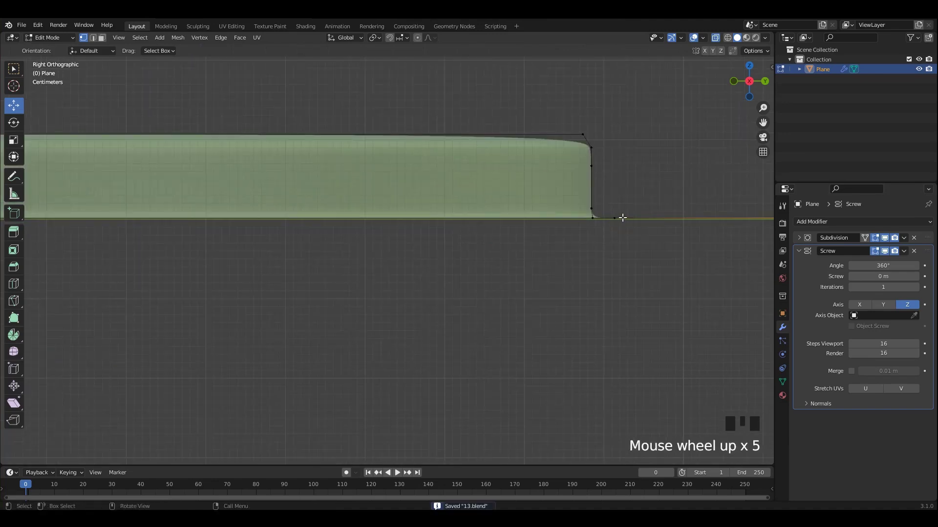
shift+middle_drag(615, 219, 595, 252)
drag(581, 229, 571, 229)
Raise the vertex just below the profile's upper corner to tighten the rounding, and save the file.
click(526, 146)
click(533, 158)
drag(534, 128, 535, 121)
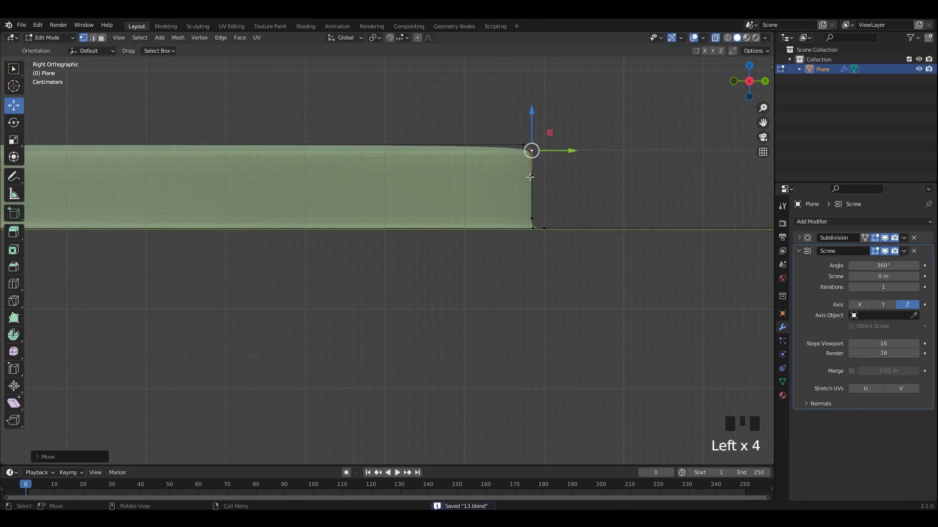
click(519, 140)
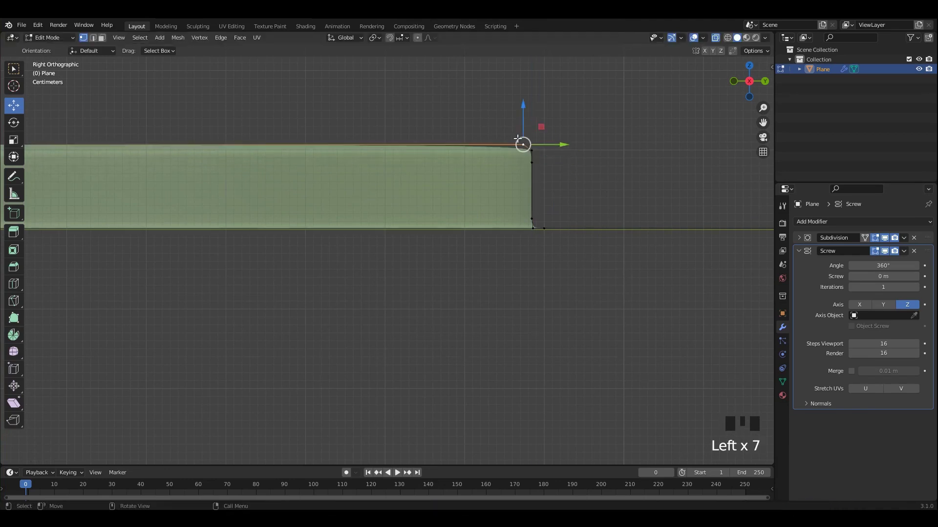
click(534, 117)
key(Tab)
click(508, 52)
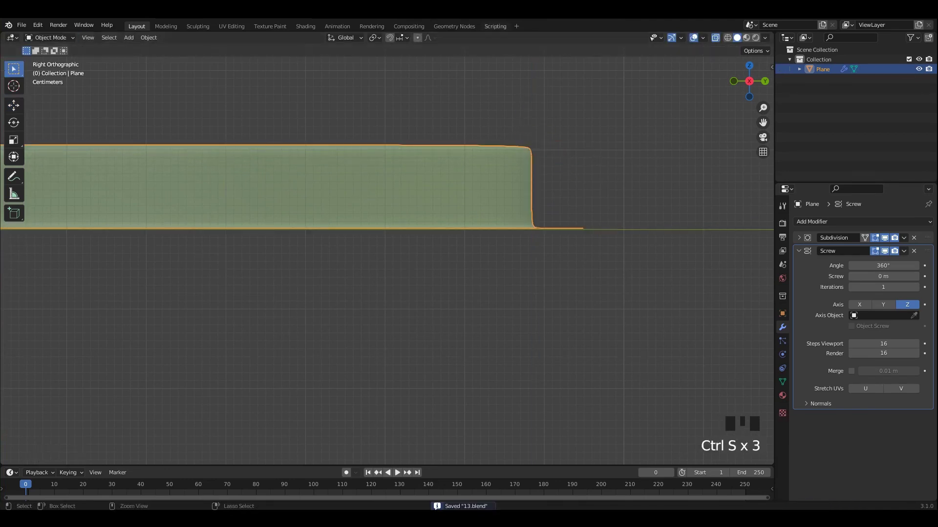
Move the profile's outer end vertex farther outward along Y to widen the base.
scroll(400, 242, down, 5)
key(Tab)
key(alt+z)
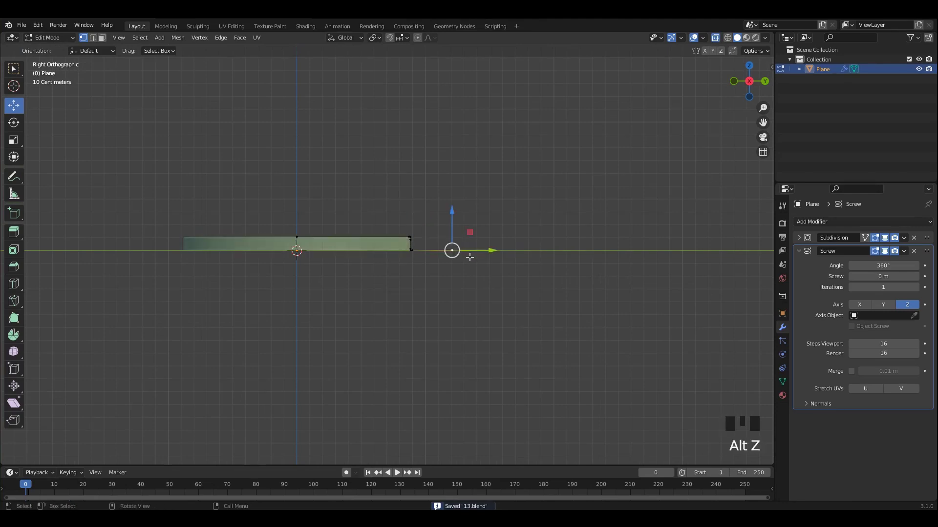
scroll(469, 252, up, 2)
shift+middle_drag(469, 251, 531, 270)
drag(536, 262, 713, 269)
scroll(633, 266, down, 2)
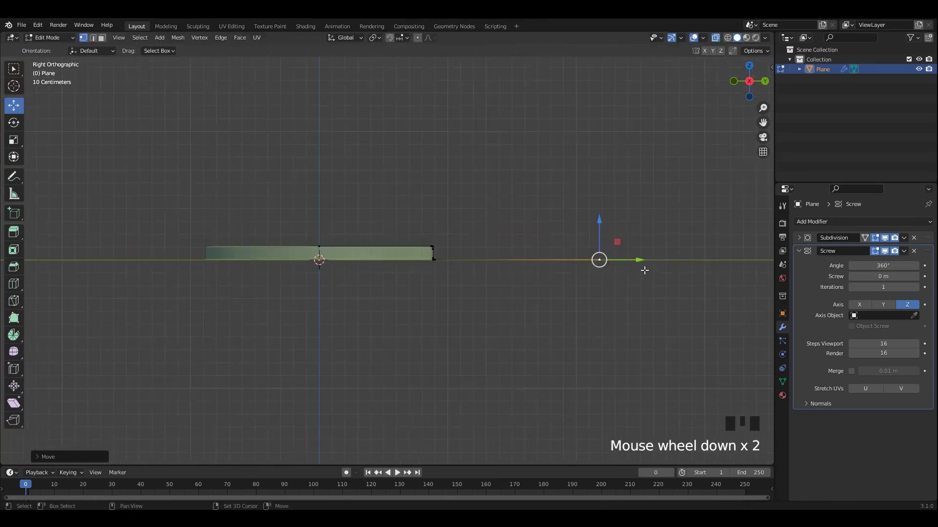
shift+middle_drag(633, 266, 565, 295)
Lower the vertices of the raised center section slightly along Z.
drag(149, 246, 443, 283)
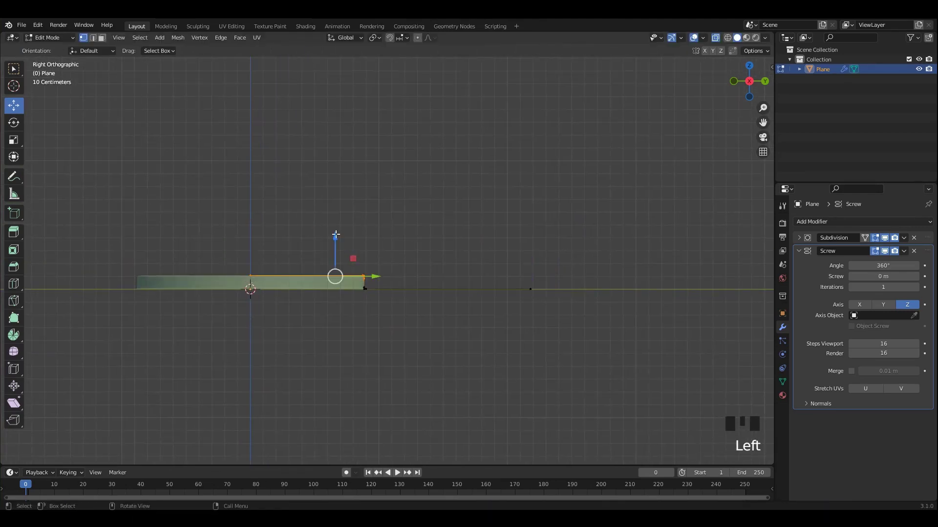
drag(335, 235, 331, 240)
Extrude the outer end vertex about 0.26 m outward and 0.29 m up, and save the file.
click(529, 289)
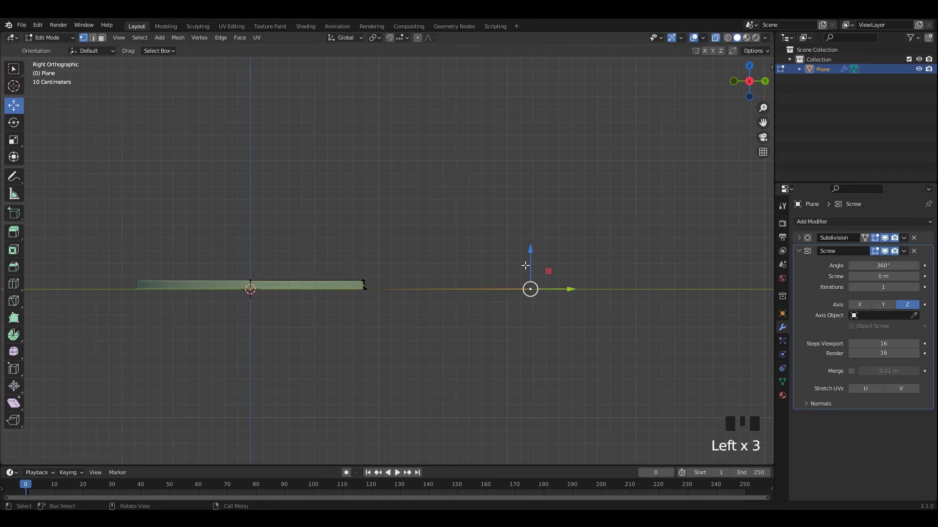
drag(525, 265, 525, 255)
key(ctrl+z)
key(e)
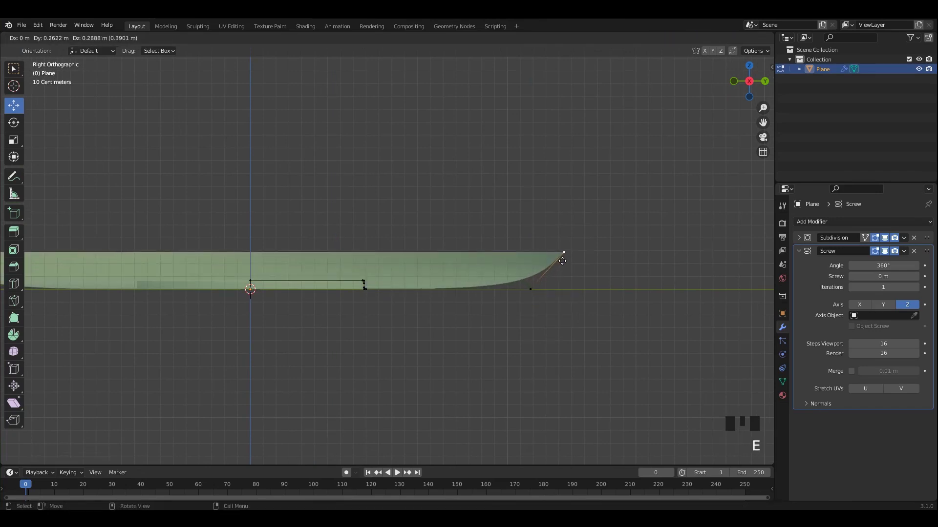
click(562, 261)
scroll(563, 262, down, 1)
key(alt+z)
key(Tab)
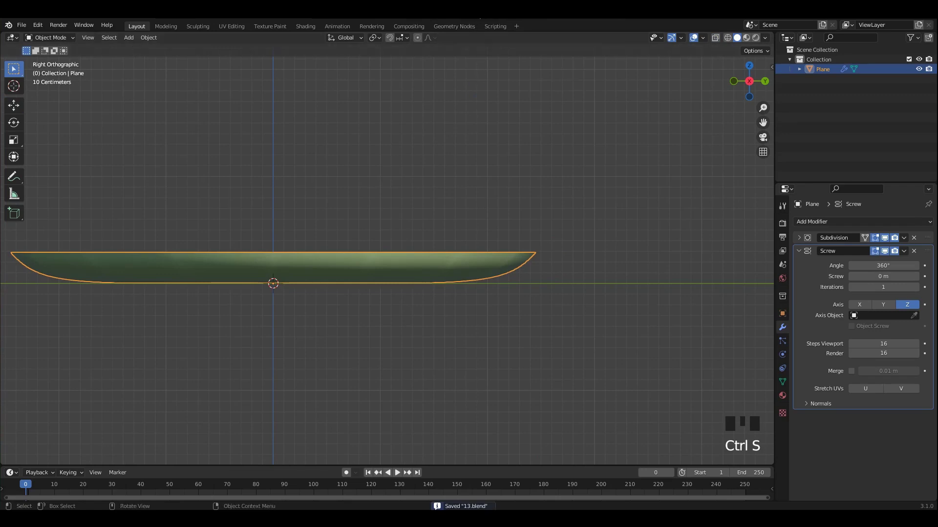
key(ctrl+s)
key(ctrl+s)
Move the end vertex down beside the base's outer edge and extrude a short segment upward from it.
scroll(561, 260, up, 2)
key(alt+z)
key(Tab)
drag(601, 252, 561, 295)
scroll(578, 282, up, 1)
key(e)
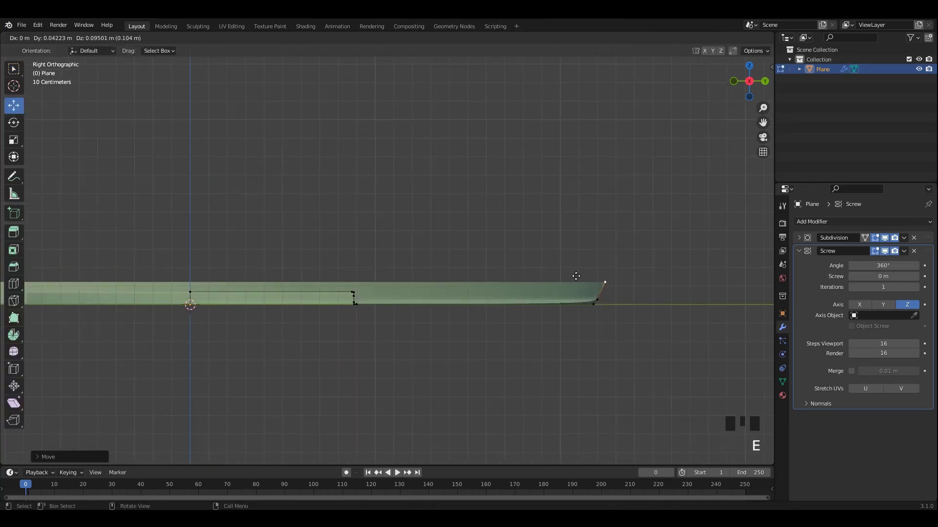
click(598, 288)
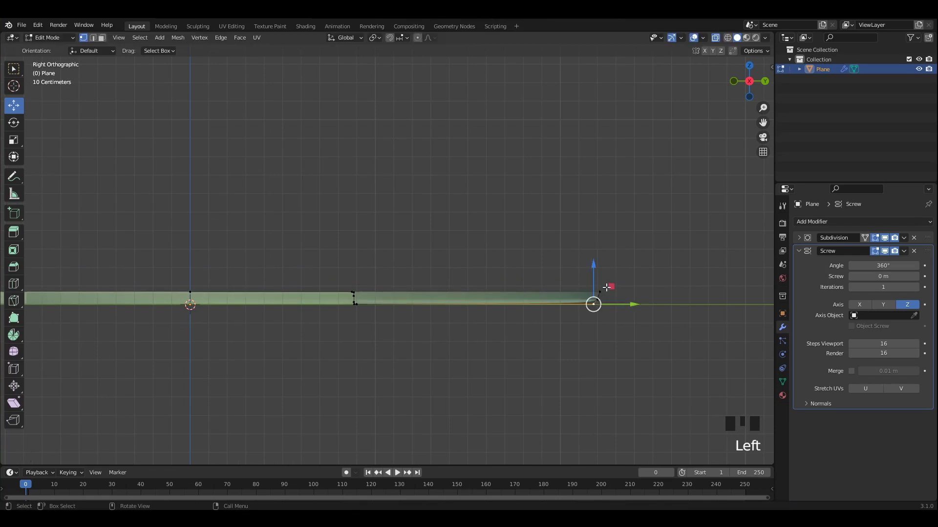
Fine-tune the vertices at the base's outer corner along Z and Y, and save the file.
click(597, 299)
drag(598, 265, 598, 266)
drag(621, 303, 624, 304)
click(599, 289)
click(598, 255)
key(ctrl+s)
Extrude the outer end vertex upward to form a nearly vertical side wall.
scroll(597, 287, down, 1)
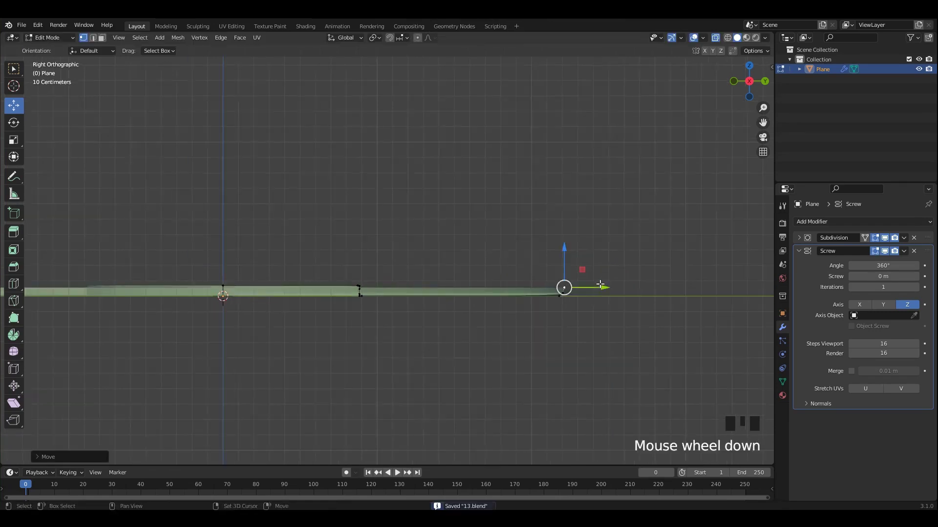
shift+middle_drag(597, 256, 583, 335)
key(e)
click(587, 260)
scroll(582, 276, down, 1)
shift+middle_drag(581, 276, 541, 313)
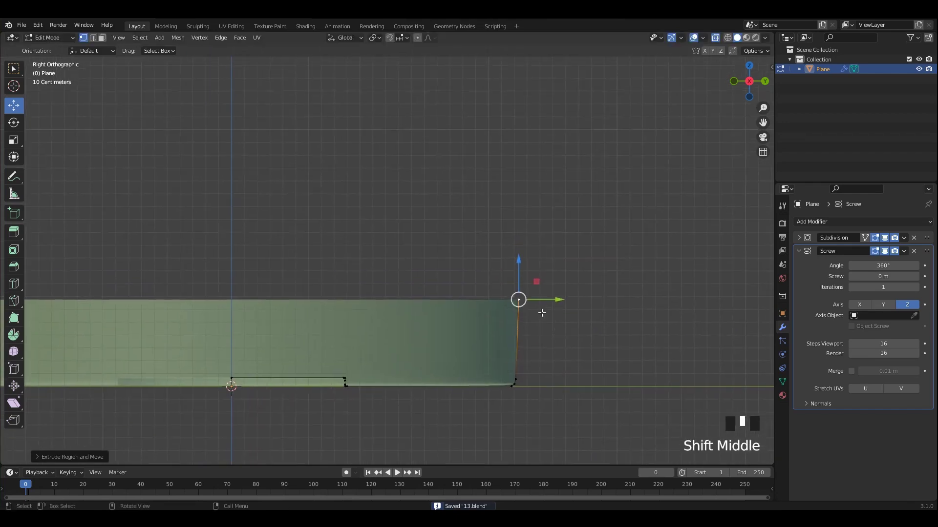
Extrude a slanted segment up and outward from the wall's top vertex and reposition its end vertex.
key(e)
click(626, 231)
scroll(624, 236, down, 3)
shift+middle_drag(625, 244, 565, 297)
drag(550, 279, 564, 285)
Move the center section's outer corner outward along Y to widen it, and raise its top vertices.
click(400, 373)
drag(400, 373, 472, 374)
scroll(264, 375, up, 2)
drag(502, 424, 502, 423)
shift+middle_drag(502, 423, 464, 289)
scroll(464, 289, up, 1)
key(g)
click(394, 264)
shift+middle_drag(394, 264, 371, 351)
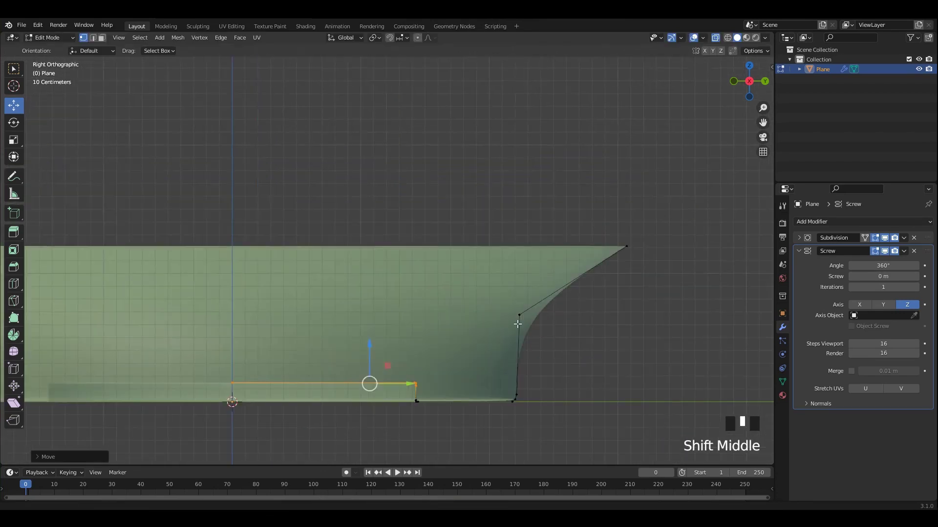
Save the file and reorder the modifiers so Subdivision comes below Screw.
scroll(370, 350, down, 2)
drag(615, 226, 521, 272)
key(ctrl+s)
scroll(560, 258, down, 2)
shift+middle_drag(561, 259, 559, 306)
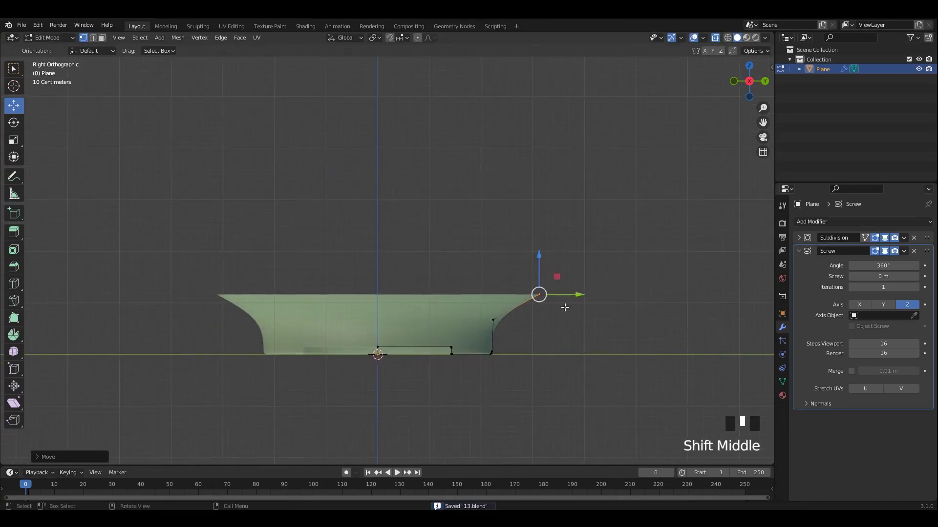
key(alt+z)
drag(915, 242, 912, 417)
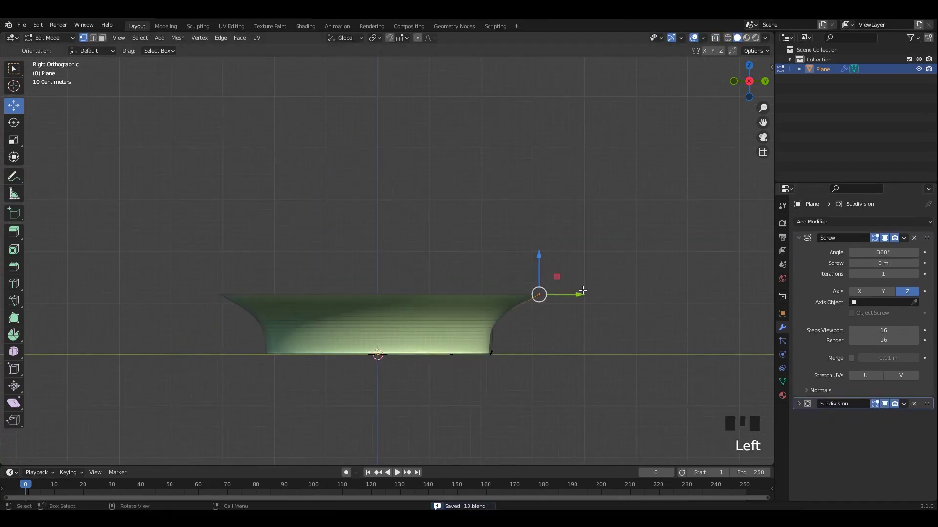
key(Tab)
key(Tab)
key(alt+z)
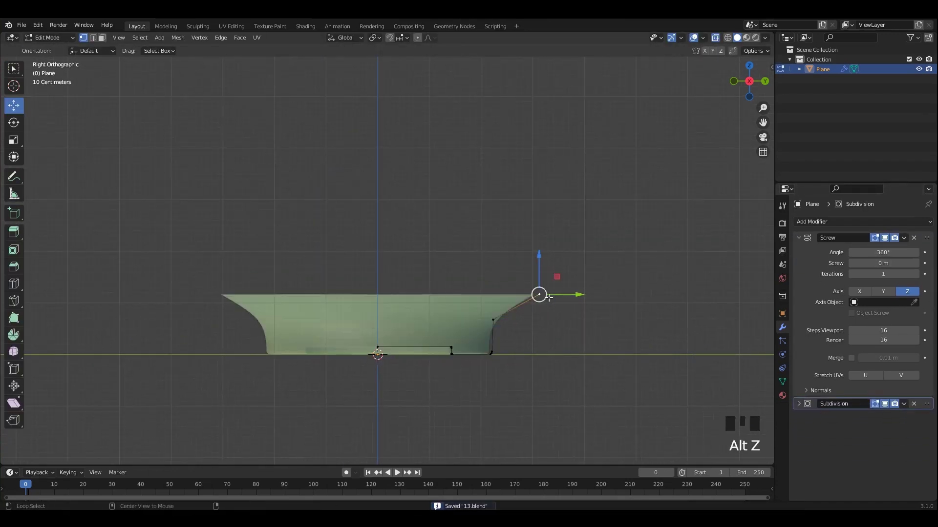
Fine-tune the positions of the outer rim vertex and the side wall's top vertex, and save the file.
drag(544, 297, 545, 300)
click(494, 321)
drag(494, 321, 494, 322)
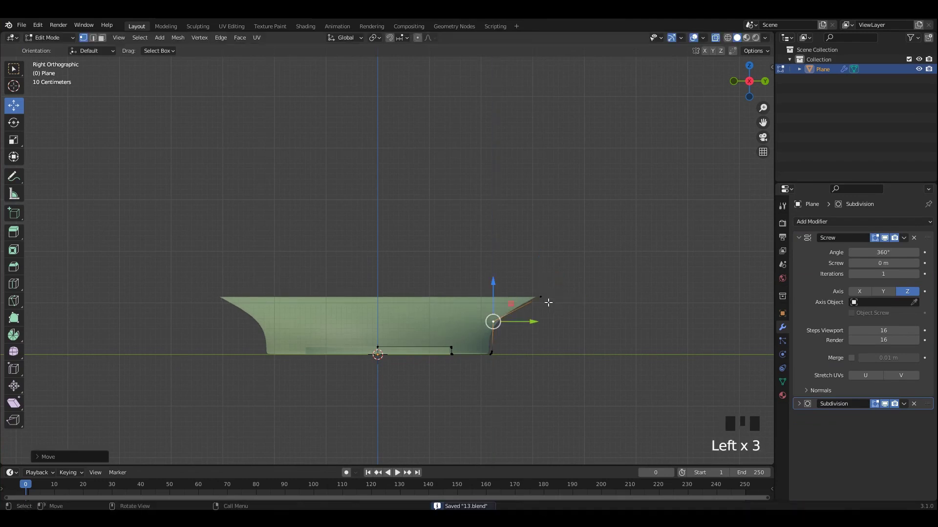
click(547, 301)
key(ctrl+s)
shift+middle_drag(552, 305, 573, 338)
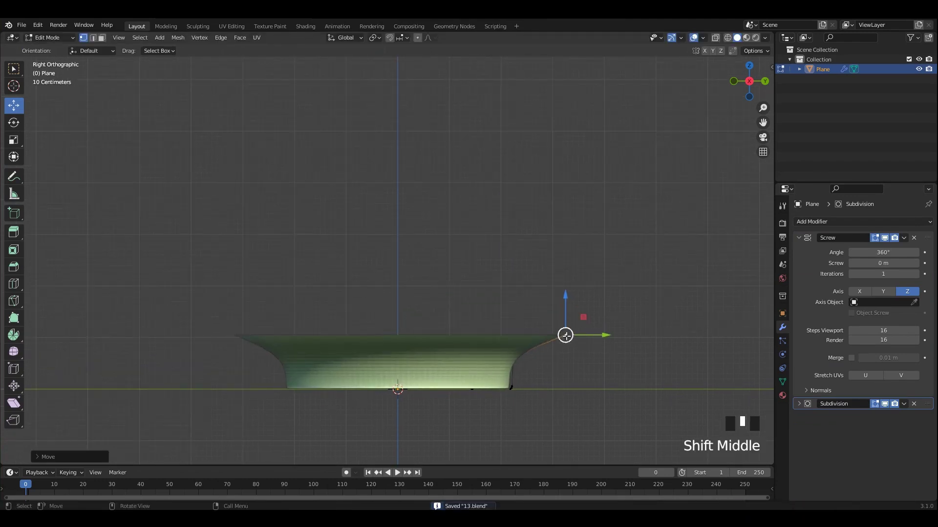
Extrude the profile's end vertex three times, up and outward and then nearly vertically, to form the cup's body.
key(e)
scroll(630, 269, down, 2)
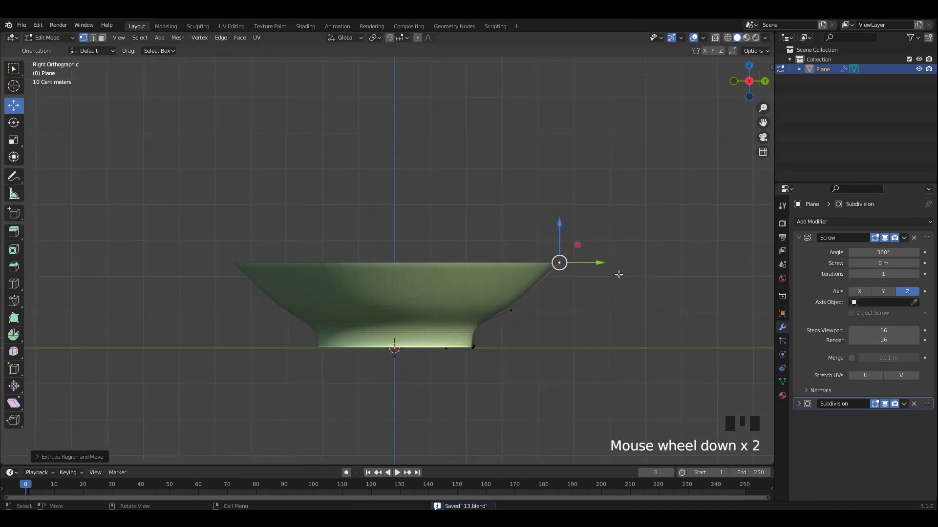
shift+middle_drag(617, 274, 611, 327)
click(657, 200)
shift+middle_drag(584, 259, 592, 339)
key(e)
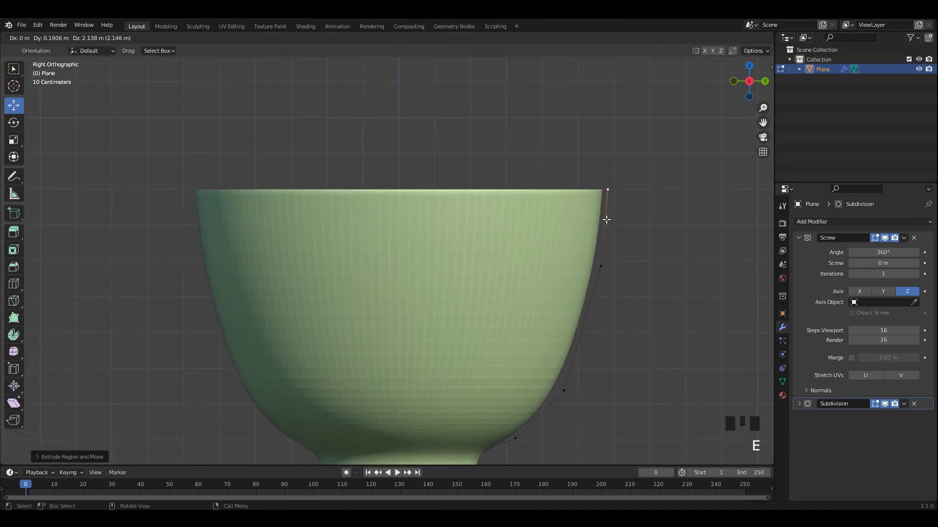
click(606, 220)
Move the vertex below the rim outward and shift the foot's outer vertices outward along Y to widen the foot.
shift+middle_drag(629, 286, 590, 194)
key(alt+z)
click(563, 174)
drag(563, 174, 570, 170)
click(526, 305)
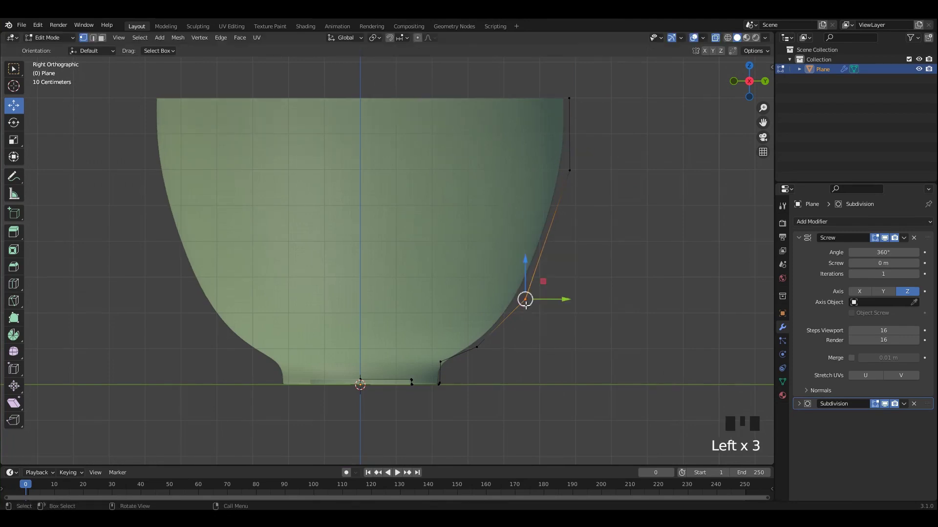
drag(526, 301, 393, 425)
drag(472, 380, 512, 353)
Pull the cup's lower side vertex outward and move the vertex below the rim outward and down to round the wall.
click(534, 293)
drag(534, 294, 553, 284)
click(569, 171)
drag(570, 169, 580, 188)
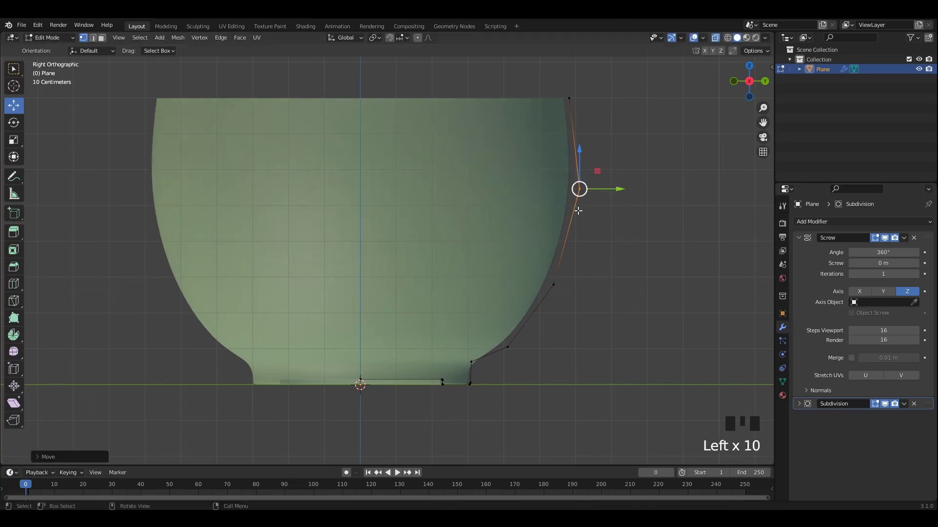
Adjust the side wall's middle and lower vertices outward for a fuller curve.
shift+middle_drag(595, 249, 598, 188)
click(558, 223)
drag(557, 223, 573, 206)
drag(567, 244, 510, 308)
drag(511, 286, 523, 282)
shift+middle_drag(567, 230, 550, 270)
drag(571, 223, 525, 284)
drag(552, 251, 555, 253)
Raise the vertex below the rim and fine-tune the two lower wall vertices to smooth the cup's curve.
drag(618, 125, 550, 196)
drag(568, 173, 572, 156)
shift+middle_drag(584, 212, 581, 222)
drag(595, 216, 538, 283)
drag(553, 262, 558, 262)
drag(527, 297, 490, 346)
drag(502, 329, 503, 329)
drag(503, 328, 472, 345)
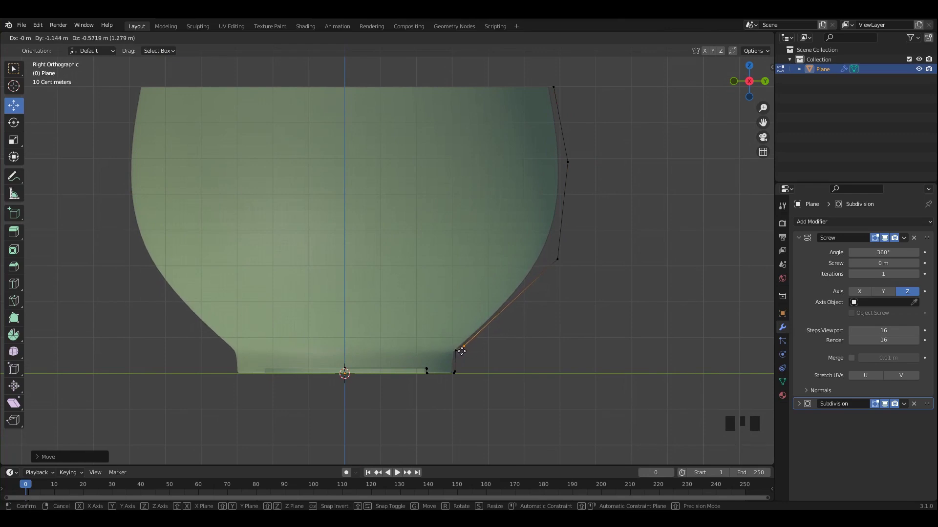
drag(459, 351, 460, 351)
key(ctrl+z)
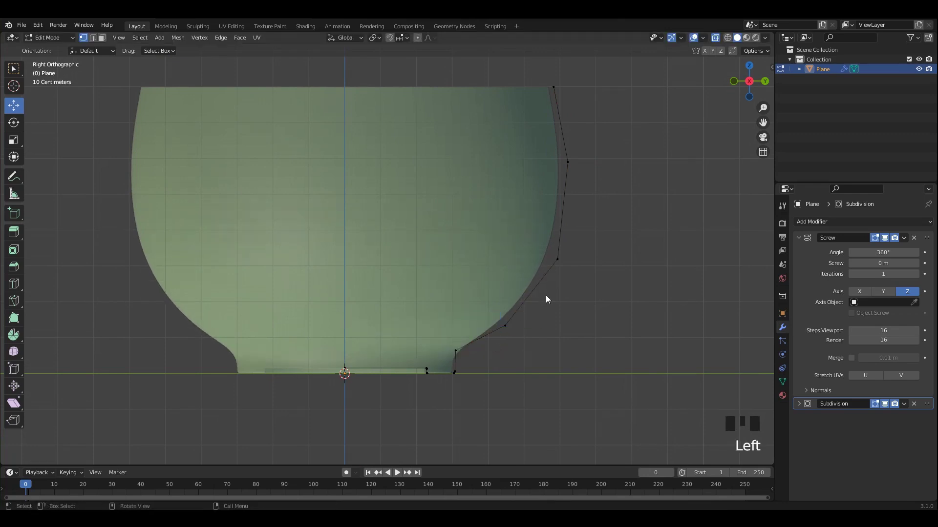
Examine the cup's overall shape from the side, underneath and above.
key(Tab)
scroll(537, 273, down, 5)
scroll(634, 172, up, 4)
click(738, 39)
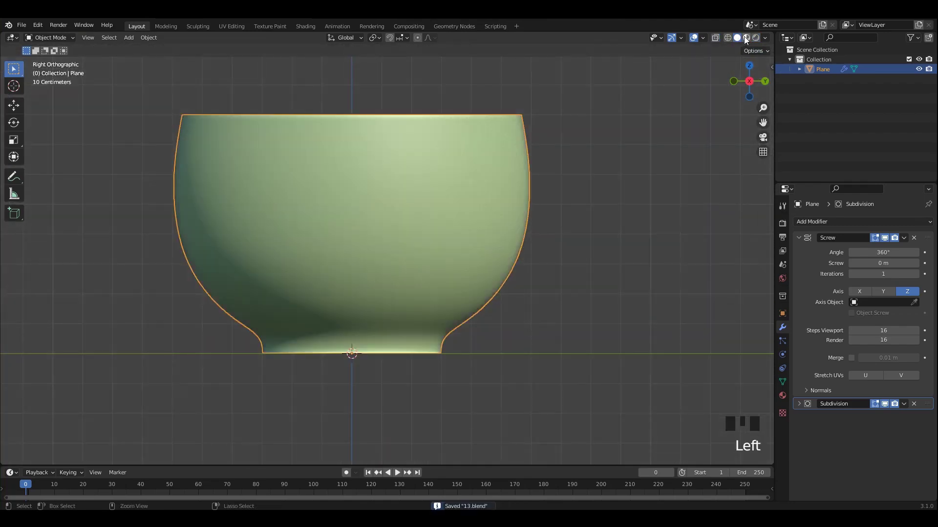
scroll(509, 236, down, 1)
mouse_move(509, 235)
middle_down()
mouse_move(503, 225)
mouse_move(527, 224)
mouse_move(440, 330)
middle_up()
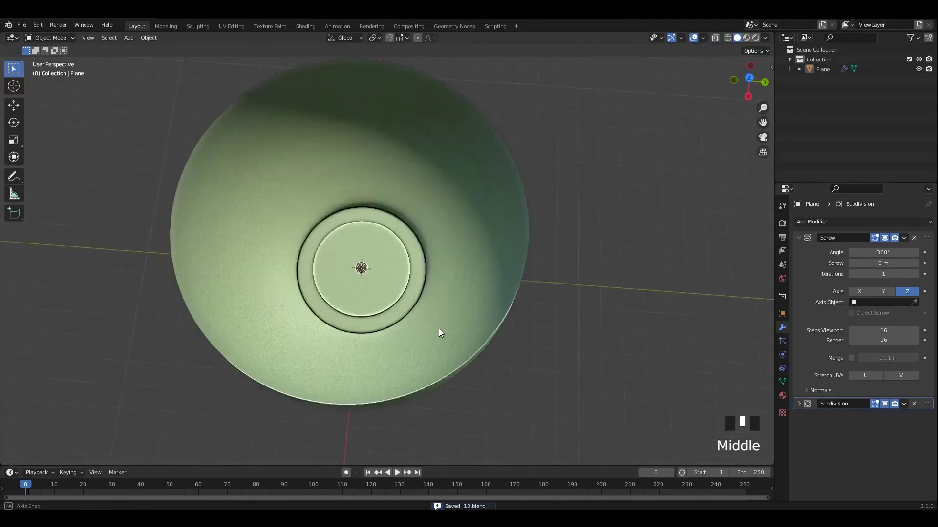
key(Tab)
scroll(439, 331, up, 2)
key(grave)
click(425, 266)
alt+middle_drag(529, 273, 498, 279)
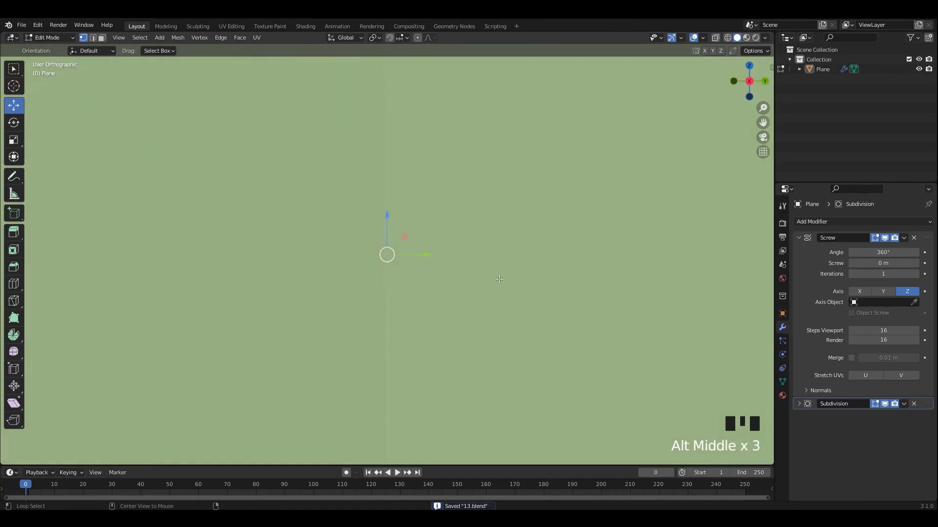
mouse_move(425, 259)
mouse_down()
mouse_move(457, 253)
mouse_move(422, 258)
mouse_up()
key(Tab)
scroll(422, 258, down, 2)
click(426, 253)
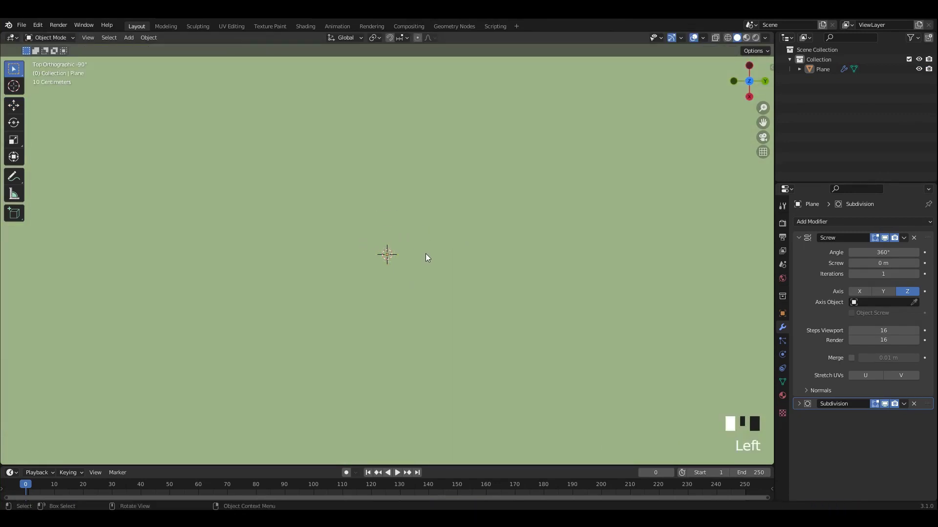
scroll(425, 253, down, 13)
mouse_move(555, 272)
alt+middle_down()
mouse_move(397, 285)
mouse_move(567, 277)
alt+middle_up()
Save the file and move the profile's rim vertex outward along Y to widen the cup's mouth slightly.
key(ctrl+s)
key(Tab)
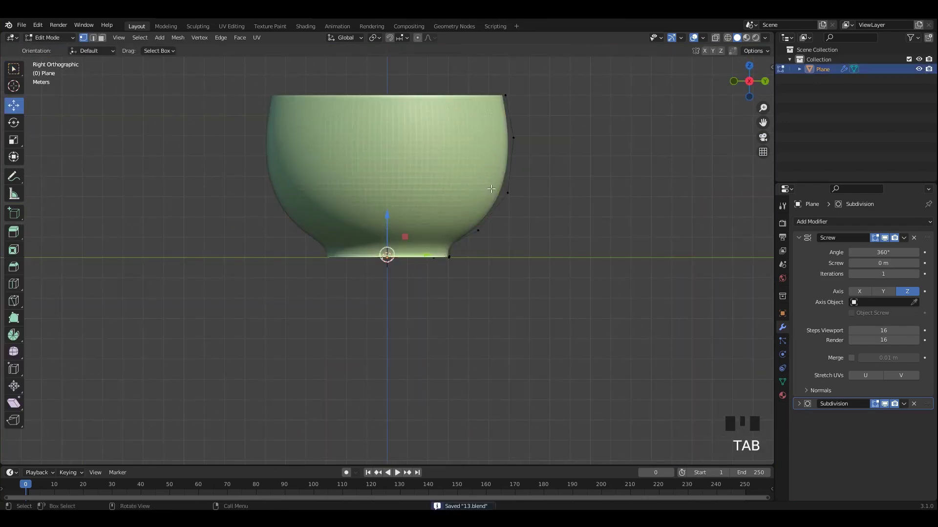
scroll(512, 180, up, 2)
shift+middle_drag(521, 177, 479, 306)
click(522, 167)
key(alt+z)
scroll(572, 181, up, 2)
scroll(573, 181, down, 3)
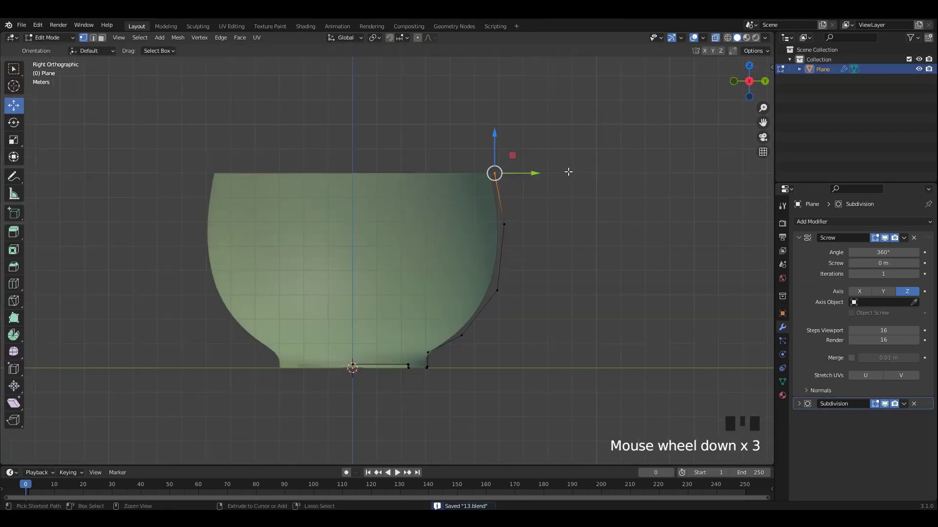
scroll(534, 175, up, 1)
key(ctrl+s)
drag(558, 157, 562, 156)
click(575, 215)
shift+middle_drag(575, 215, 577, 178)
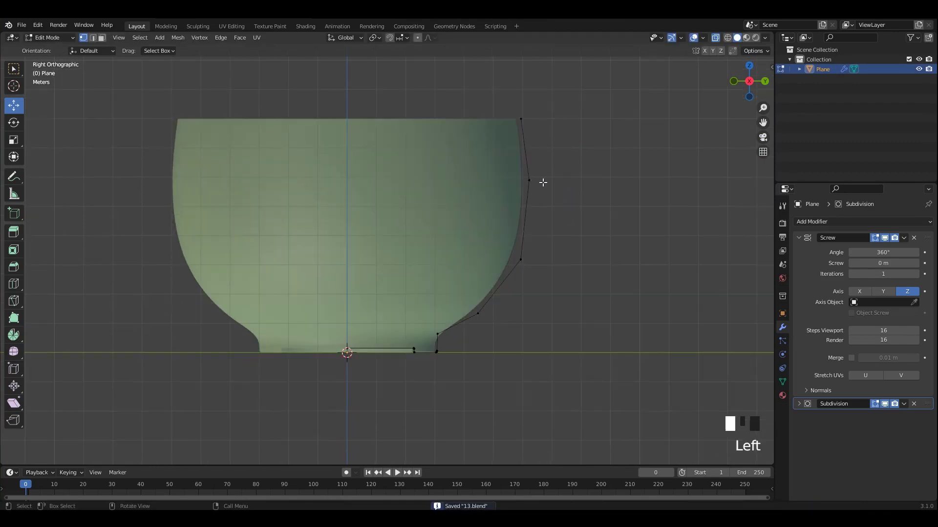
drag(594, 217, 613, 219)
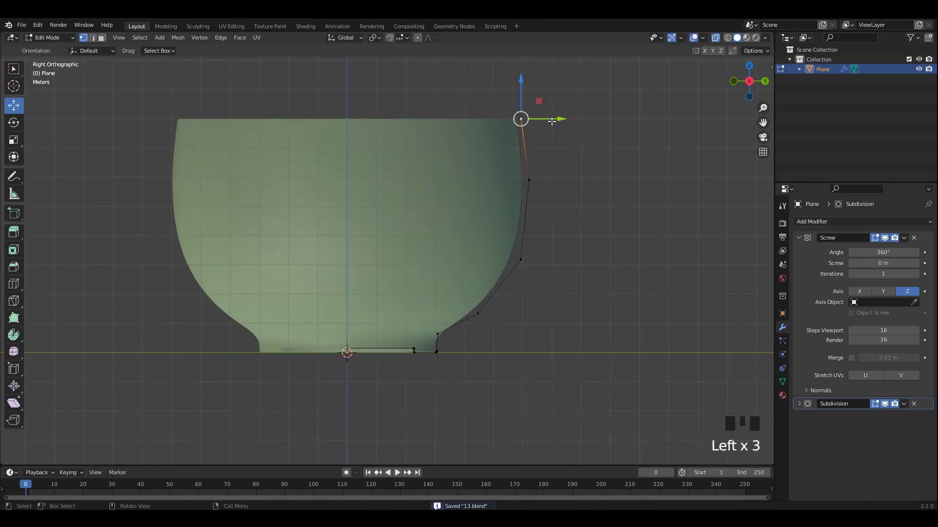
drag(551, 121, 557, 146)
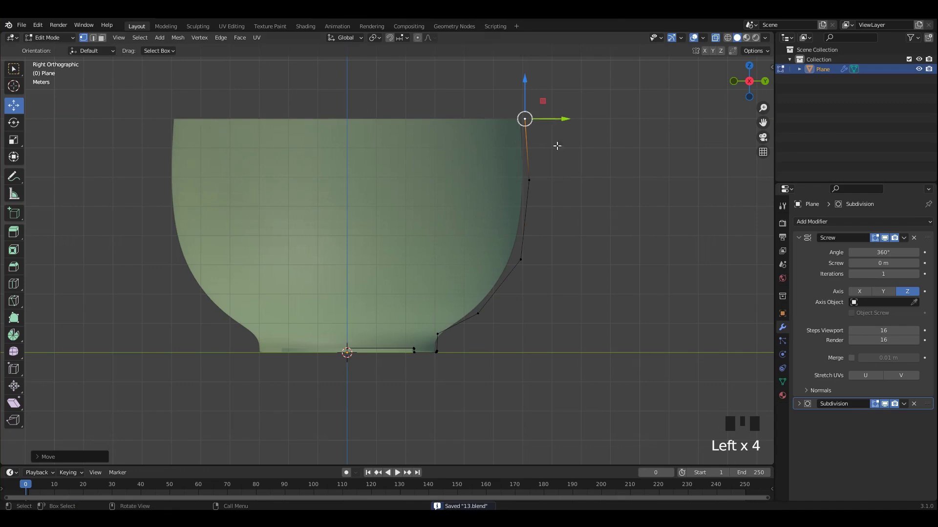
Save the file, turn off X-ray and return to Object Mode with the cup deselected.
click(586, 188)
scroll(537, 194, down, 3)
shift+middle_drag(521, 198, 521, 188)
key(ctrl+s)
key(alt+z)
key(Tab)
click(467, 209)
shift+middle_drag(449, 214, 479, 191)
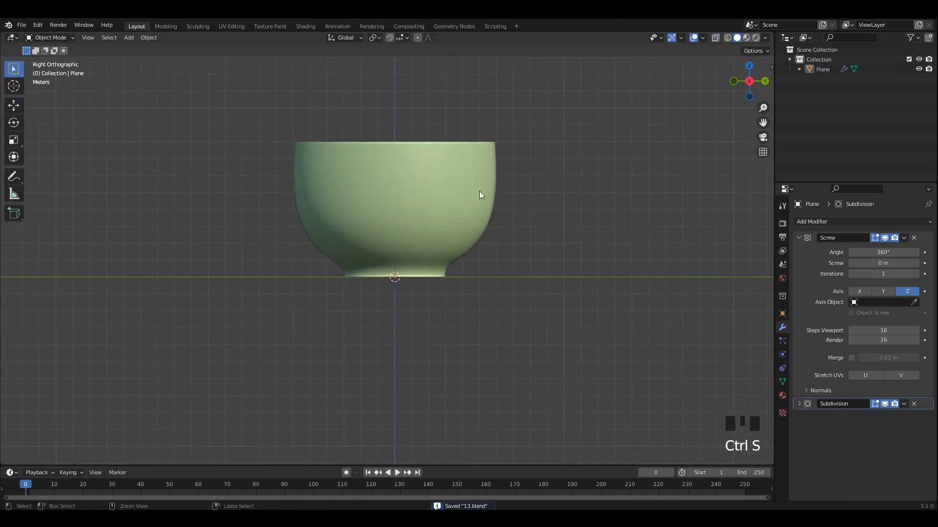
click(480, 194)
Add a cube, scale it down and move it against the cup's upper side wall.
key(shift+a)
mouse_move(253, 141)
click(292, 152)
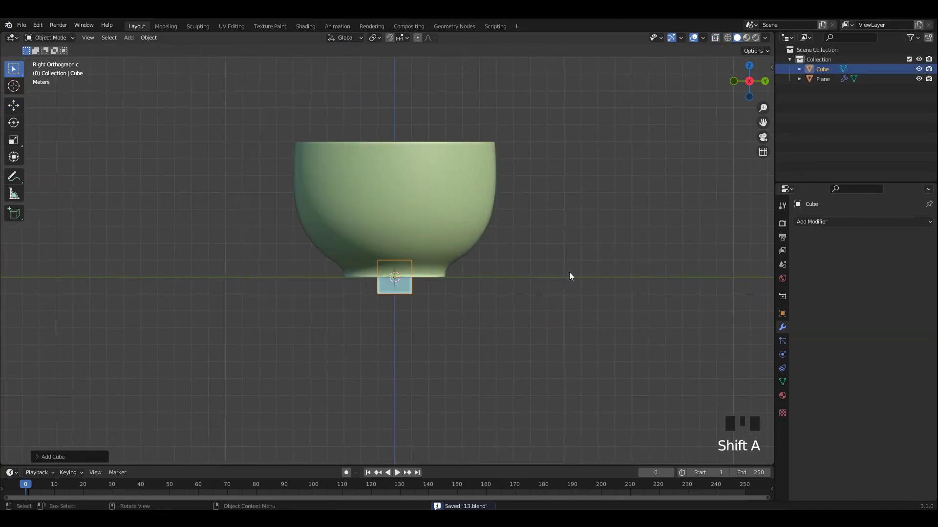
key(s)
click(518, 304)
click(19, 105)
drag(423, 277, 508, 172)
Edit the cube in X-ray from the side view and nudge its geometry into place near the cup's rim.
alt+middle_drag(507, 172, 539, 205)
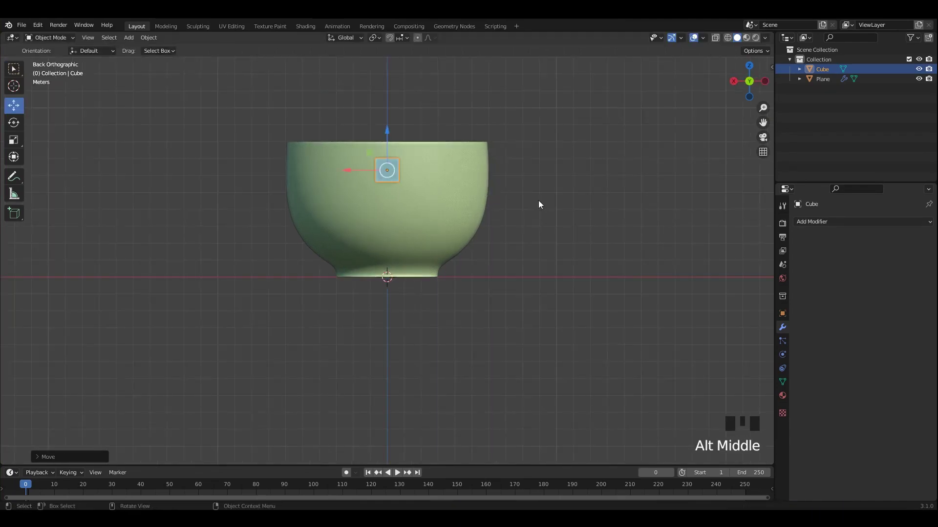
scroll(416, 185, up, 2)
alt+middle_drag(416, 184, 511, 173)
scroll(562, 166, up, 1)
shift+middle_drag(611, 157, 532, 230)
key(Tab)
key(alt+z)
drag(585, 139, 446, 257)
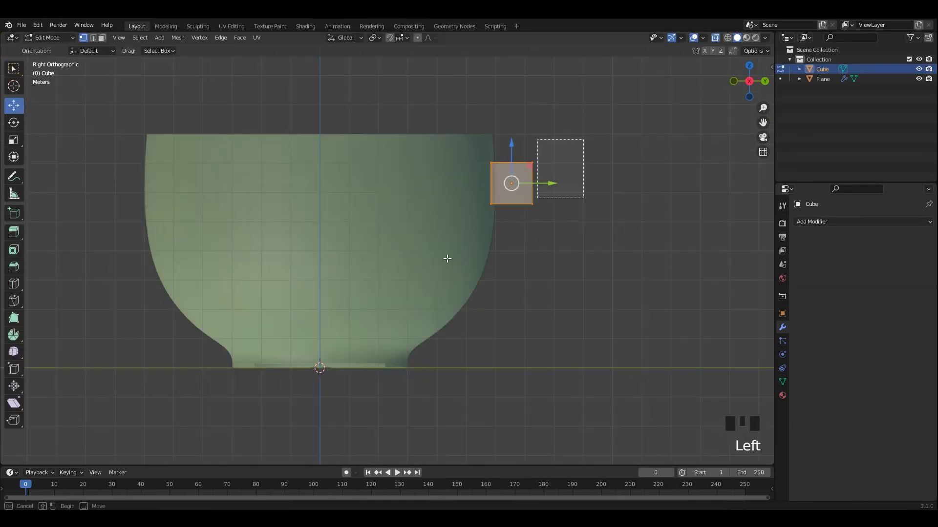
drag(509, 183, 507, 174)
Switch to face selection and scale the whole cube down slightly.
key(3)
drag(576, 133, 516, 218)
shift+middle_drag(537, 174, 516, 195)
scroll(516, 195, up, 1)
drag(515, 195, 512, 193)
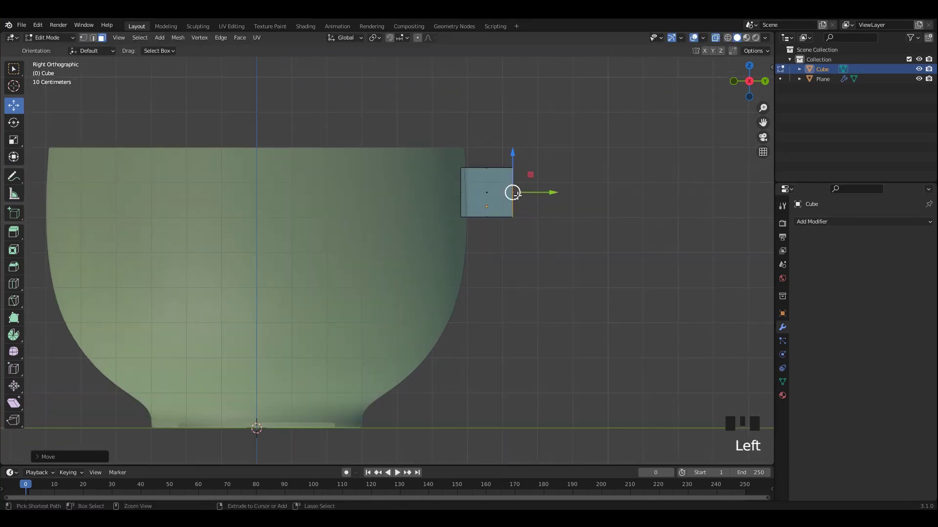
drag(487, 144, 427, 265)
key(s)
right_click(520, 253)
drag(430, 148, 648, 313)
key(s)
click(633, 308)
Extrude the cube's outer face away from the cup and lower its end to start the handle's bend.
drag(582, 136, 501, 238)
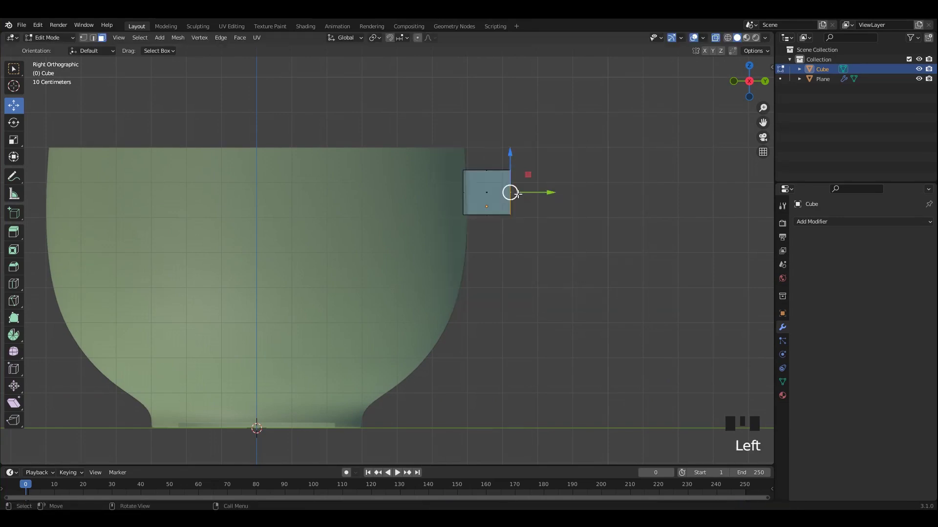
key(e)
click(584, 227)
drag(577, 194, 574, 227)
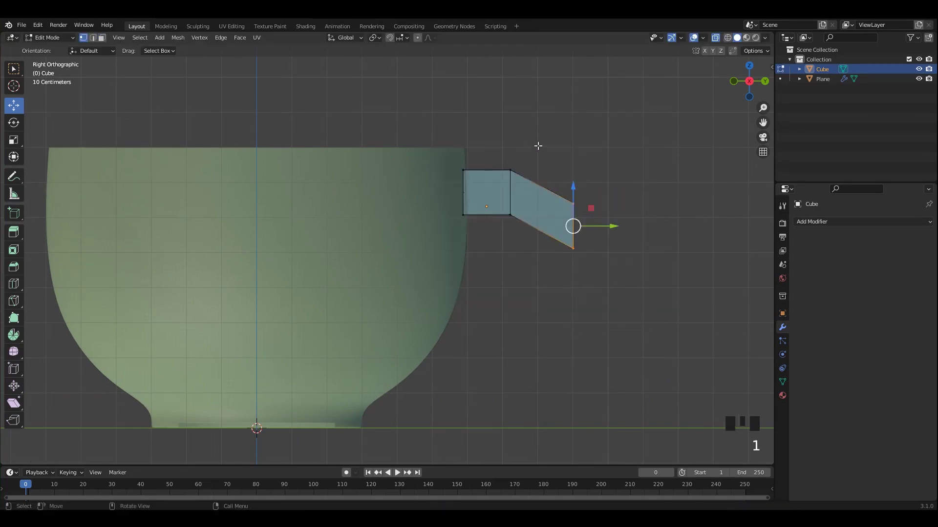
Tilt the handle's middle edge section and move it outward, and rotate the end section to follow the bend.
shift+middle_drag(536, 235, 537, 253)
key(r)
click(567, 259)
drag(513, 212, 522, 216)
drag(604, 196, 556, 322)
key(r)
click(582, 293)
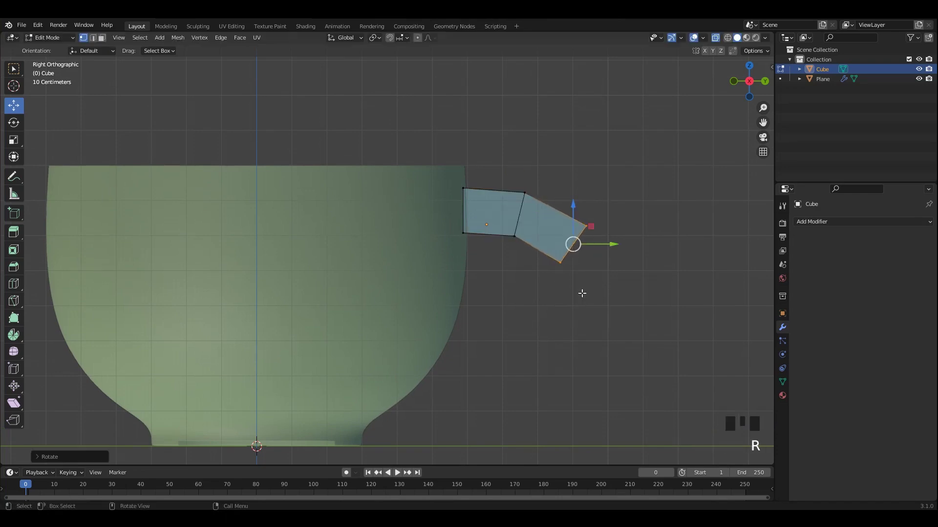
Extrude the handle's end face downward and rotate it nearly horizontal.
key(w)
shift+middle_drag(592, 259, 538, 218)
click(14, 106)
drag(504, 209, 496, 271)
key(e)
click(513, 264)
key(r)
click(537, 289)
Extrude the handle's end face down toward the cup and rotate it upright.
key(e)
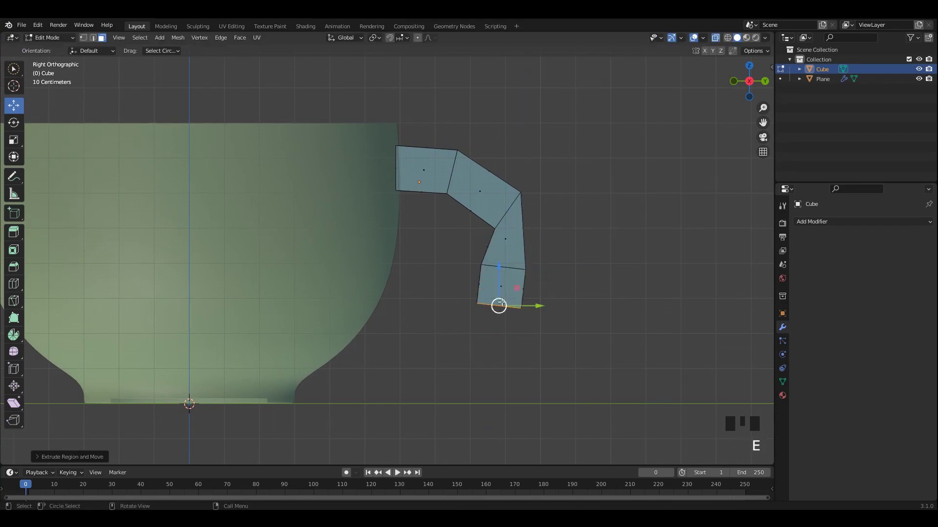
click(460, 324)
key(r)
click(461, 324)
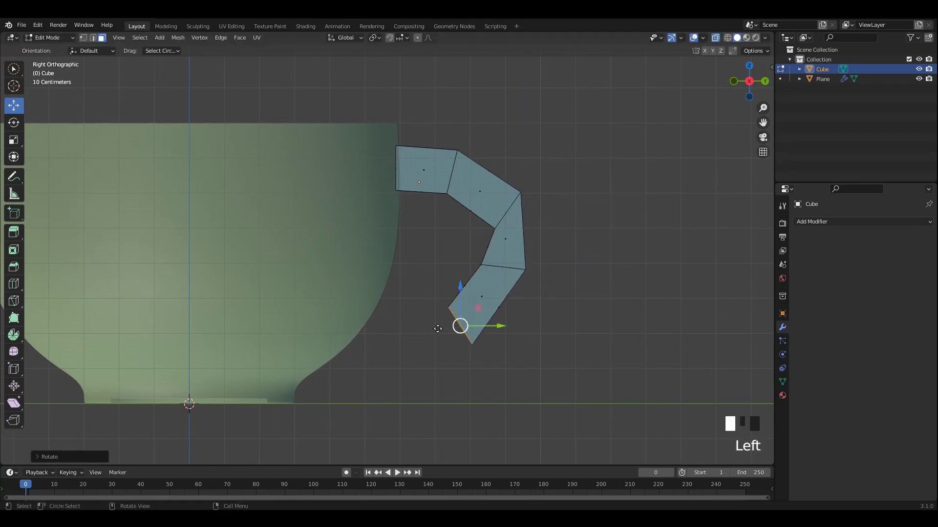
shift+middle_drag(461, 325, 463, 305)
key(r)
click(464, 308)
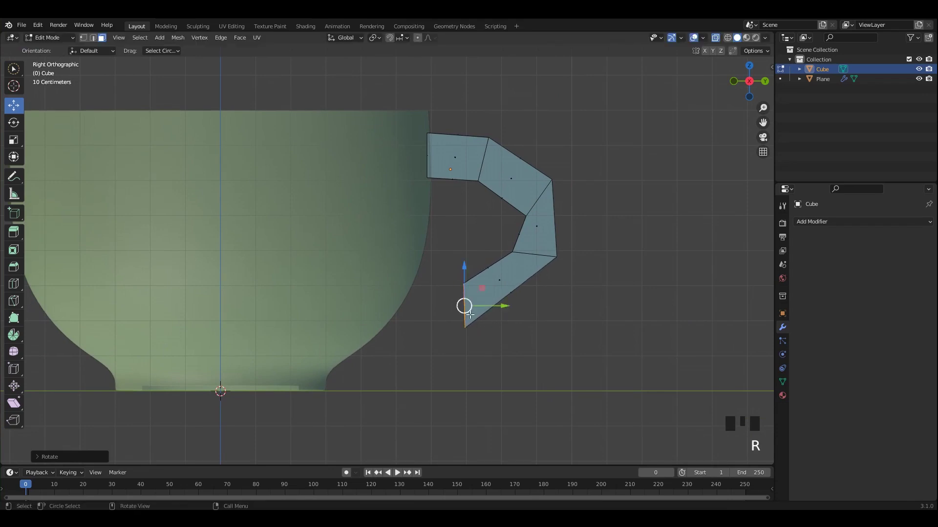
Extrude the handle's end face inward to meet the cup's lower side wall and adjust its position.
key(e)
click(411, 310)
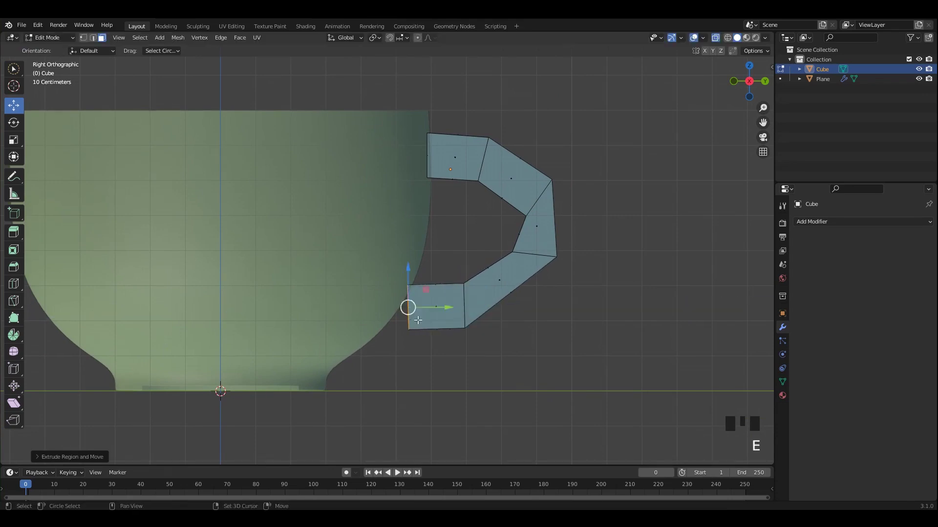
shift+middle_drag(408, 308, 441, 281)
click(442, 280)
Rotate and scale the handle's lower end face so it follows the slope of the cup's lower side wall.
key(r)
click(482, 311)
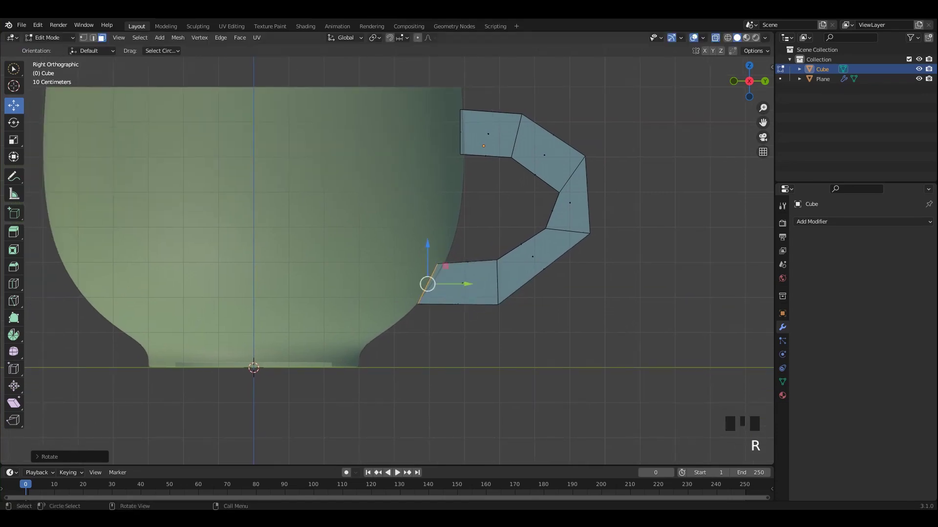
key(s)
click(428, 291)
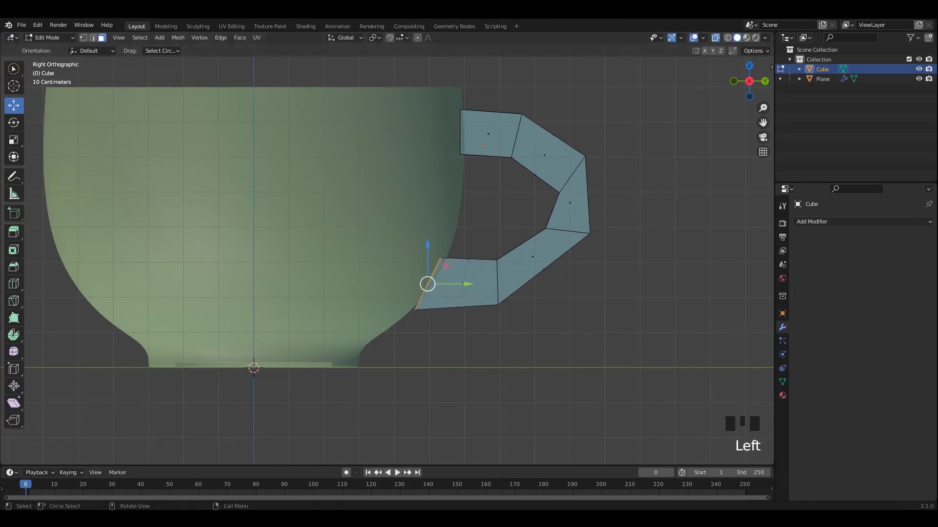
drag(23, 73, 29, 91)
shift+middle_drag(447, 285, 440, 278)
key(r)
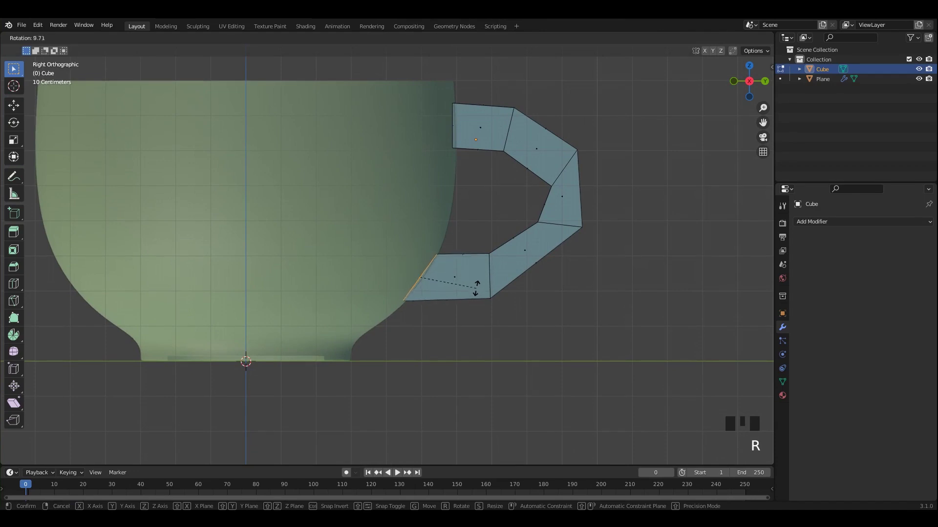
click(476, 289)
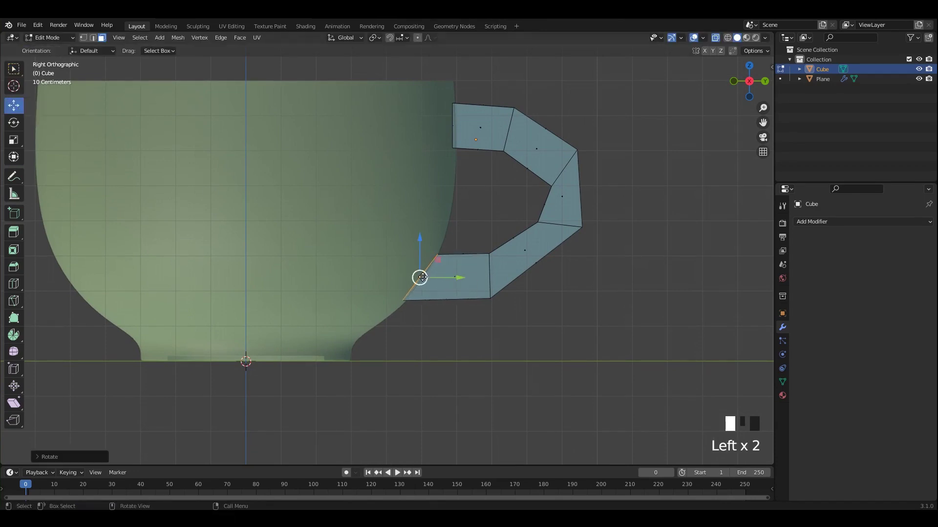
key(s)
key(r)
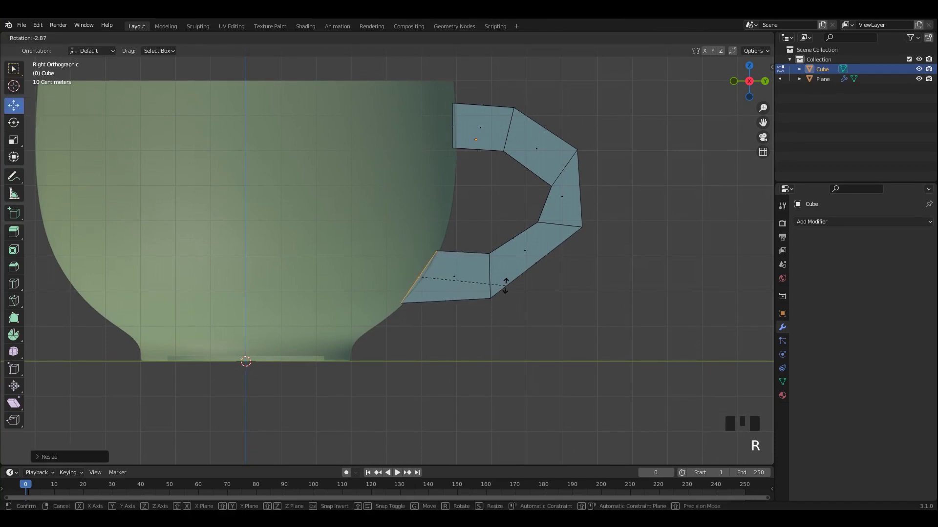
click(505, 286)
key(Tab)
key(Tab)
Move the handle's two lower edge sections inward toward the cup and rotate the outer one to follow the bend.
click(502, 301)
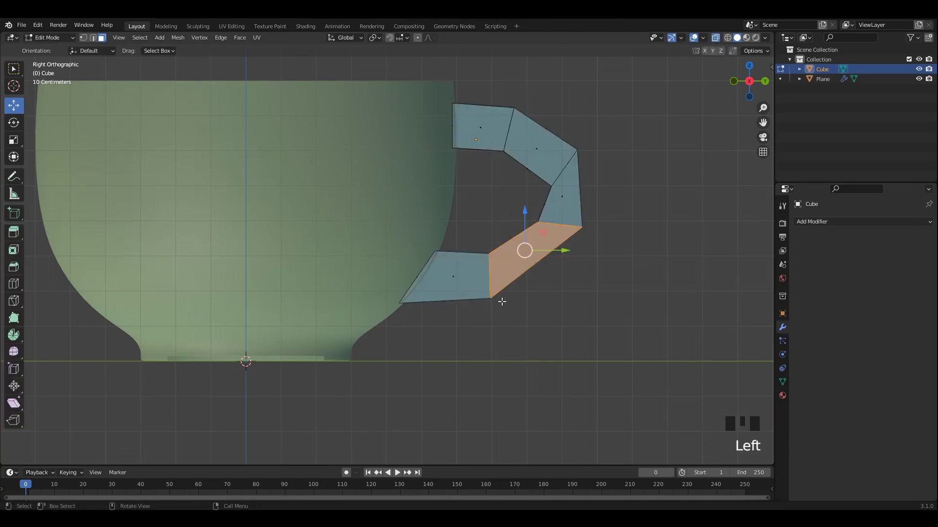
key(1)
drag(481, 237, 508, 336)
drag(490, 278, 475, 281)
drag(521, 211, 621, 261)
drag(560, 231, 540, 248)
key(r)
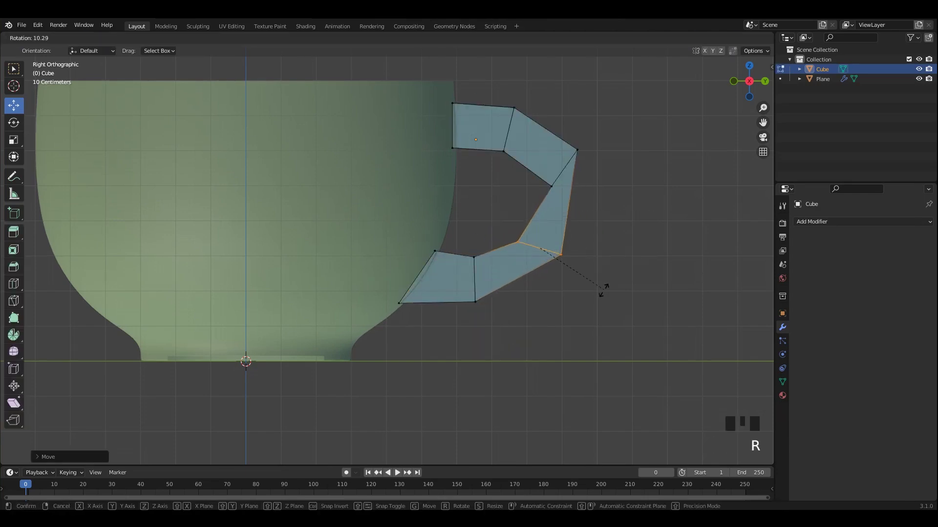
click(607, 149)
Rotate the handle's outer upper edge section by about 30 degrees to even out the bend.
drag(607, 149, 545, 194)
key(r)
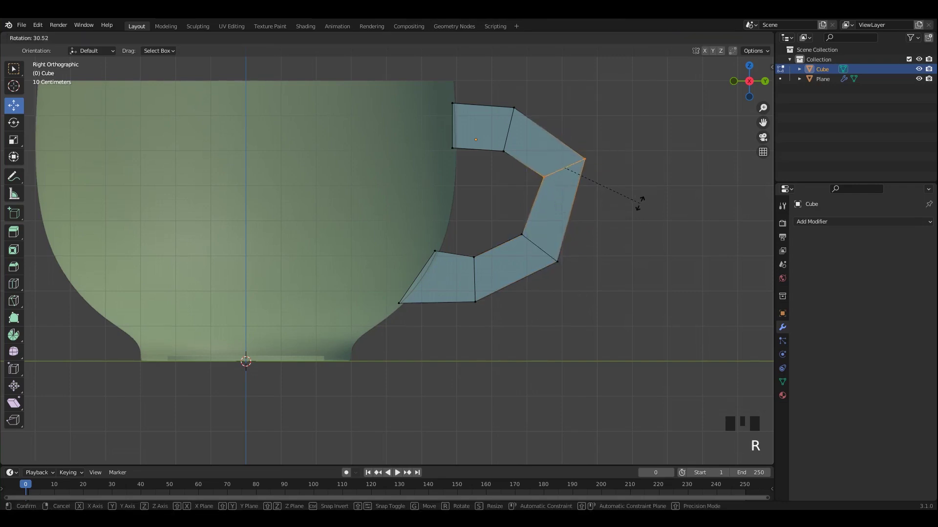
click(639, 203)
Add a Subdivision modifier with viewport level 3 to the handle and shade it smooth.
key(Tab)
scroll(532, 196, down, 2)
key(ctrl+2)
key(ctrl+3)
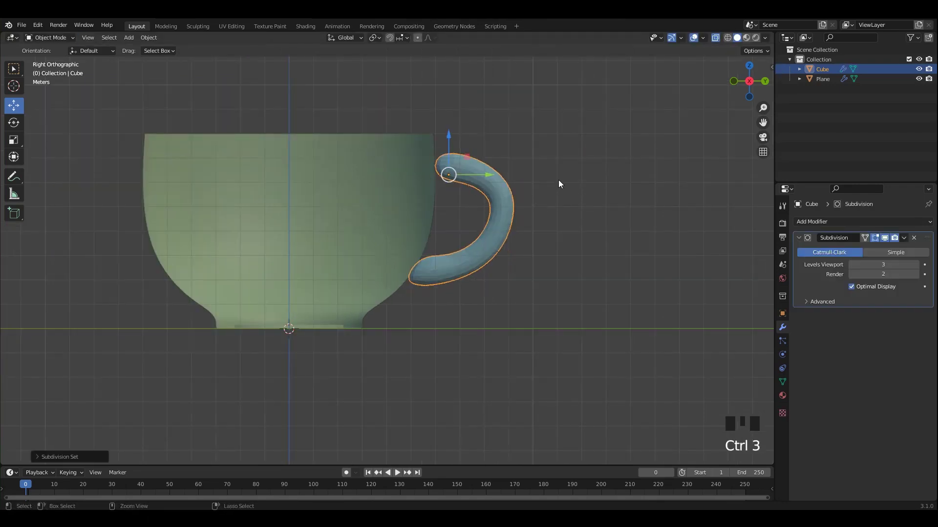
right_click(501, 189)
click(501, 189)
key(Tab)
key(alt+z)
key(Tab)
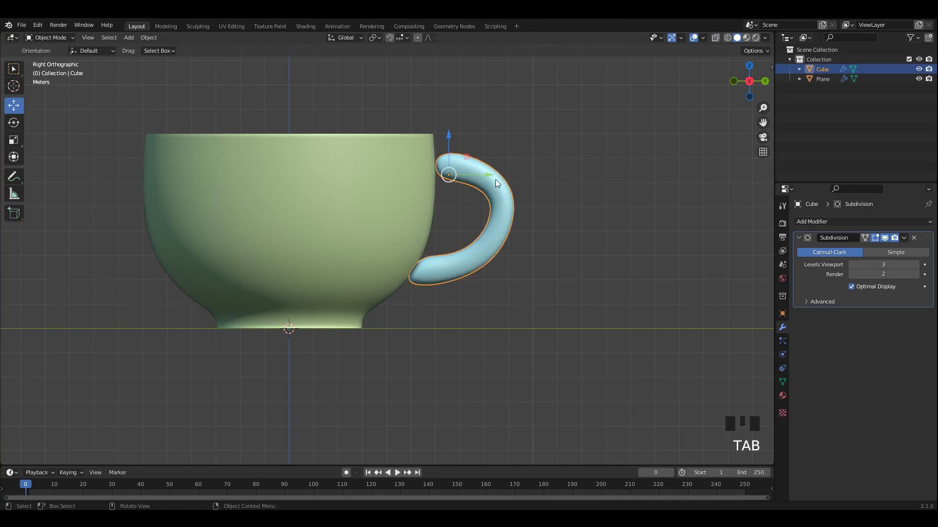
click(527, 171)
middle_drag(528, 172, 491, 212)
Save the file and delete the handle's two end faces where it meets the cup.
key(Tab)
scroll(447, 263, up, 2)
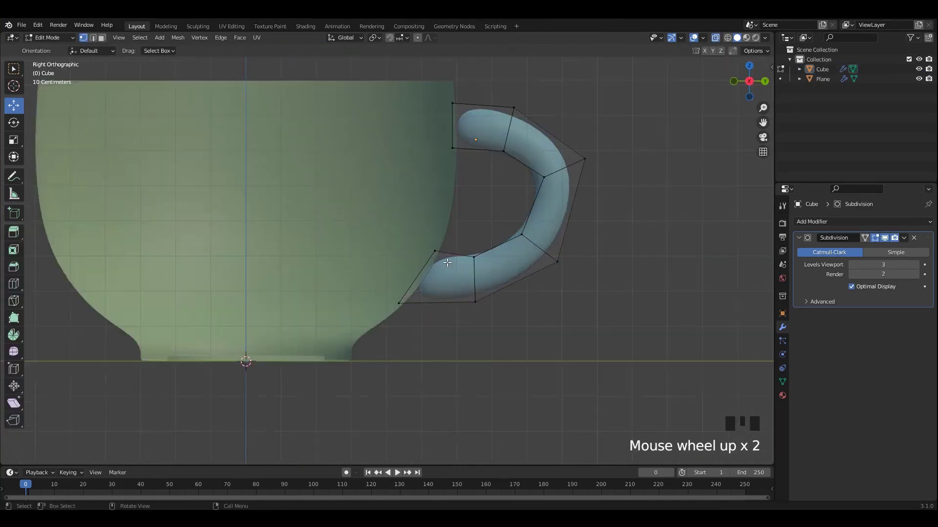
key(ctrl+s)
click(416, 310)
shift+middle_drag(416, 310, 482, 243)
key(ctrl+s)
drag(460, 222, 451, 227)
key(ctrl+z)
shift+middle_drag(472, 233, 470, 266)
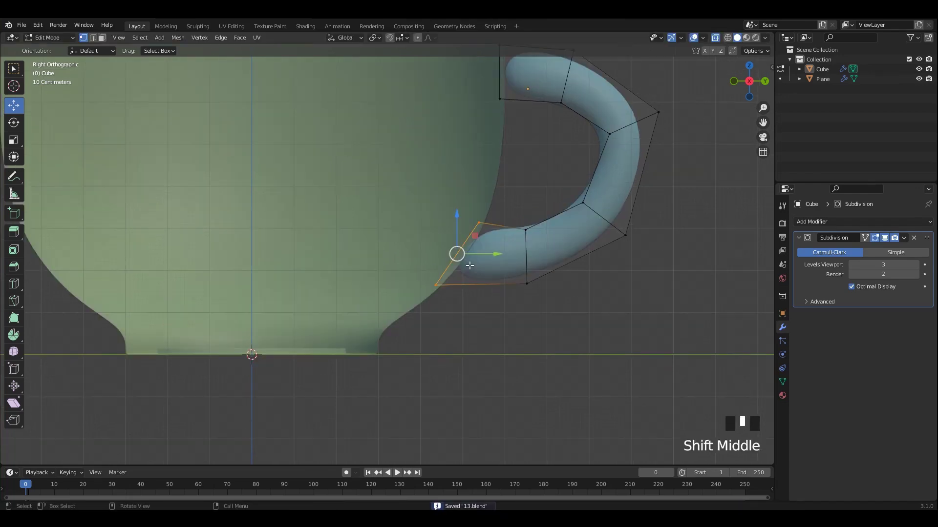
shift+middle_drag(469, 67, 465, 156)
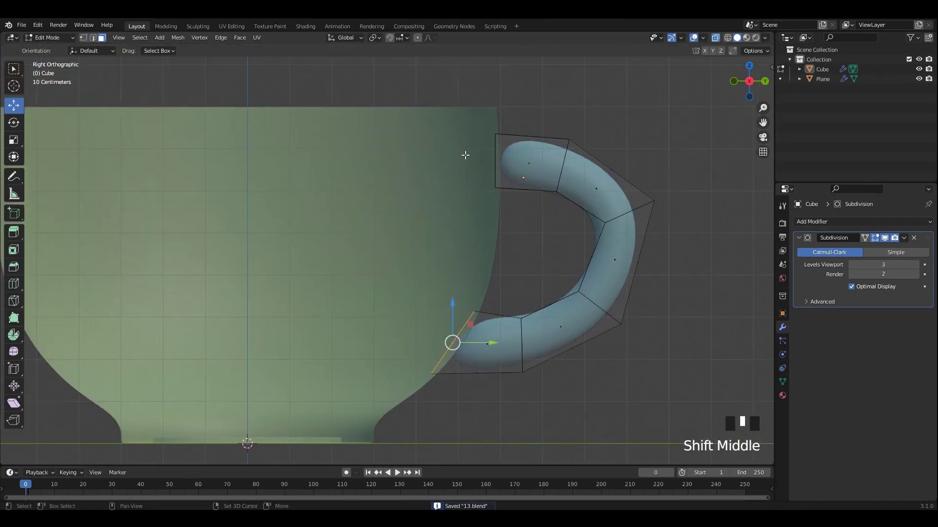
key(x)
click(573, 162)
Save the file and move the handle's edge section nearest the upper joint slightly upward.
key(Tab)
scroll(639, 174, down, 3)
alt+scroll(640, 174, down, 1)
key(alt+z)
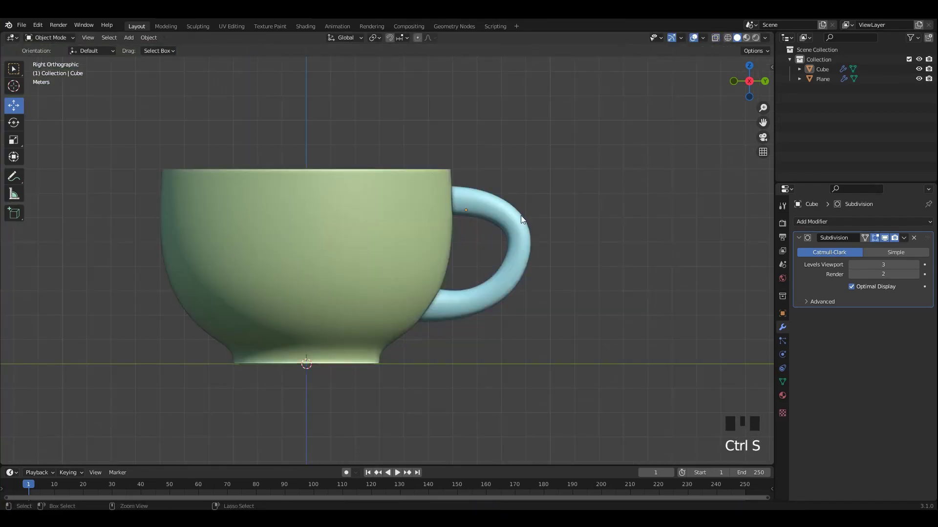
key(Tab)
key(alt+z)
scroll(486, 224, up, 5)
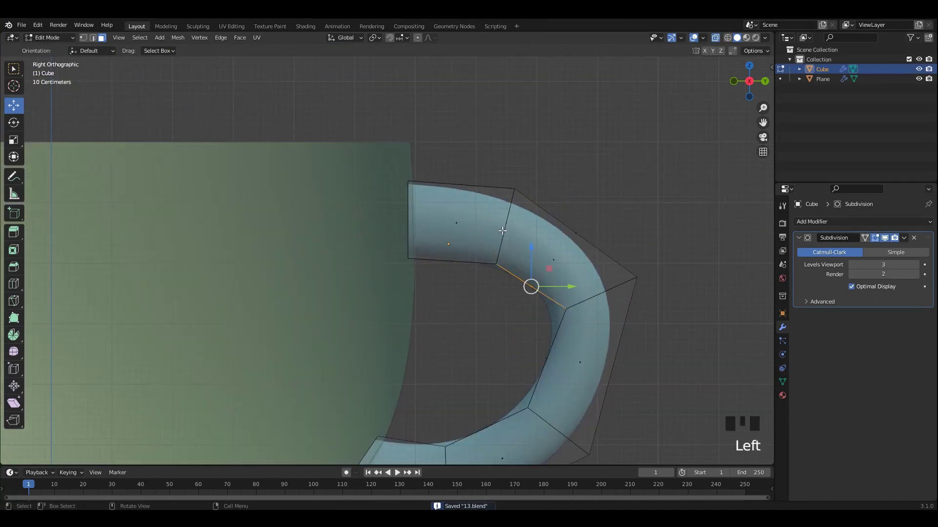
key(1)
drag(544, 146, 478, 282)
key(alt+z)
drag(543, 151, 475, 288)
key(alt+z)
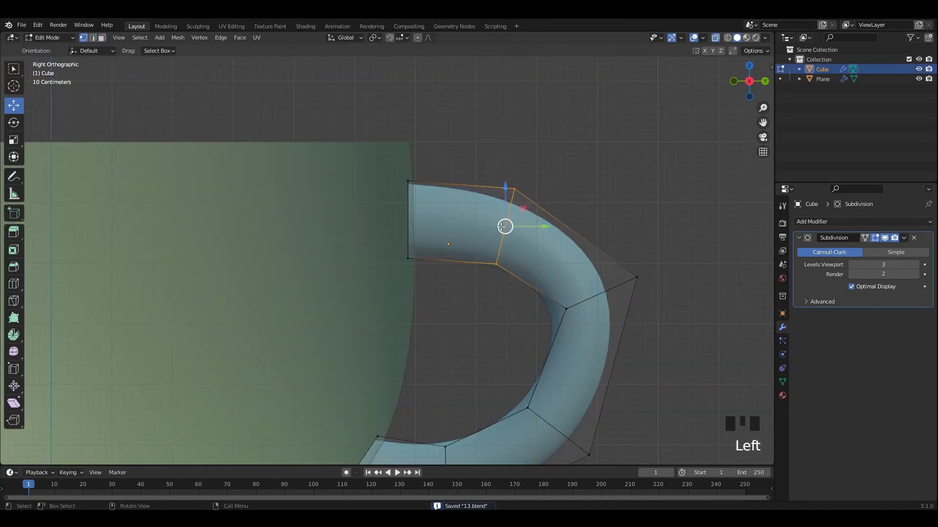
drag(502, 227, 501, 217)
Scale down the handle's two upper edge sections, the one nearest the upper joint to about 0.69, to thin the handle.
shift+middle_drag(511, 245, 495, 179)
drag(626, 183, 504, 294)
key(s)
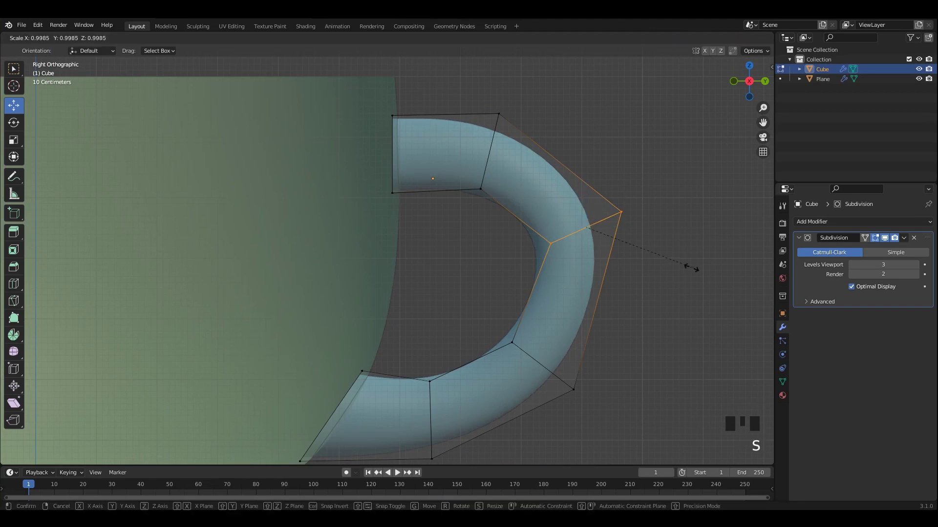
click(658, 264)
scroll(611, 244, down, 3)
drag(428, 156, 470, 245)
key(s)
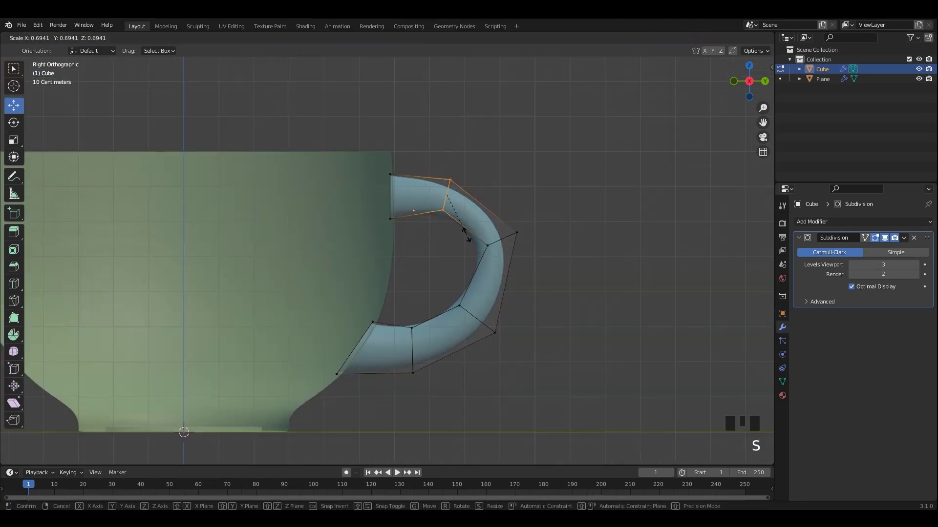
click(464, 230)
Scale down the handle's two lower edge sections to match the thinner upper part.
shift+middle_drag(463, 290, 445, 257)
key(s)
click(433, 324)
shift+middle_drag(433, 324, 430, 302)
drag(415, 241, 371, 357)
key(s)
click(436, 359)
Move the handle's outer edge sections slightly down and toward the cup, and rotate the upper one slightly.
shift+middle_drag(436, 359, 508, 321)
scroll(508, 320, up, 3)
drag(546, 247, 541, 260)
shift+middle_drag(559, 267, 453, 345)
drag(536, 287, 531, 311)
shift+middle_drag(653, 76, 619, 157)
drag(619, 157, 495, 266)
mouse_move(536, 230)
mouse_down()
mouse_move(524, 240)
mouse_move(530, 237)
mouse_up()
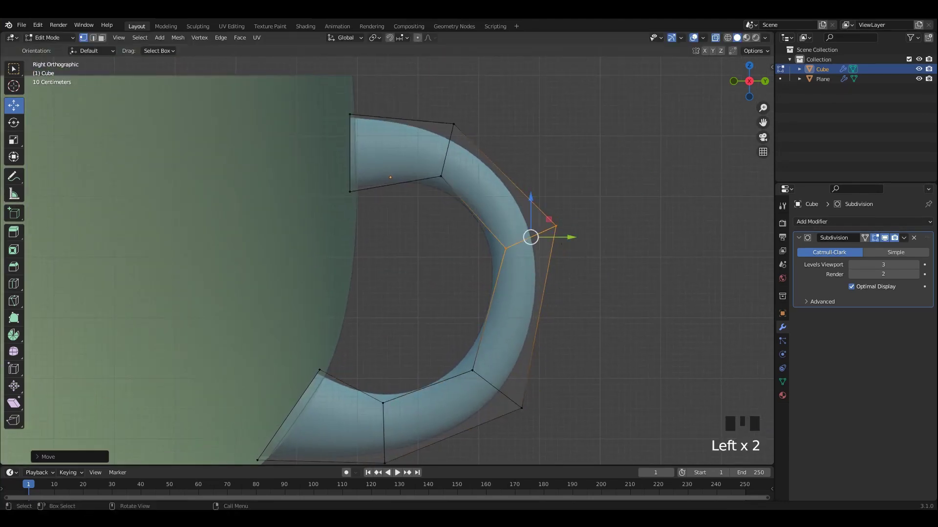
key(r)
click(512, 240)
Move the handle's edge section nearest the upper joint toward the cup and rotate it slightly.
drag(410, 213, 409, 214)
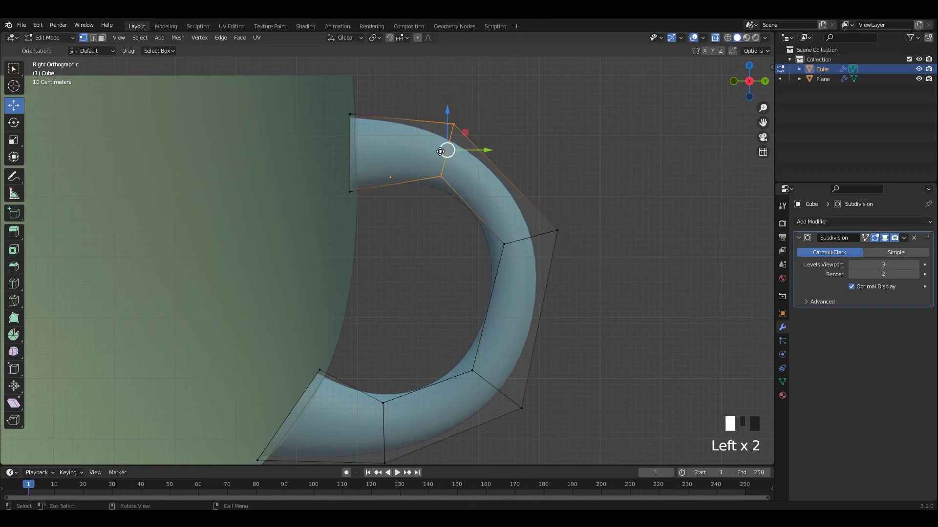
mouse_move(449, 150)
mouse_down()
mouse_move(430, 150)
mouse_move(437, 154)
mouse_up()
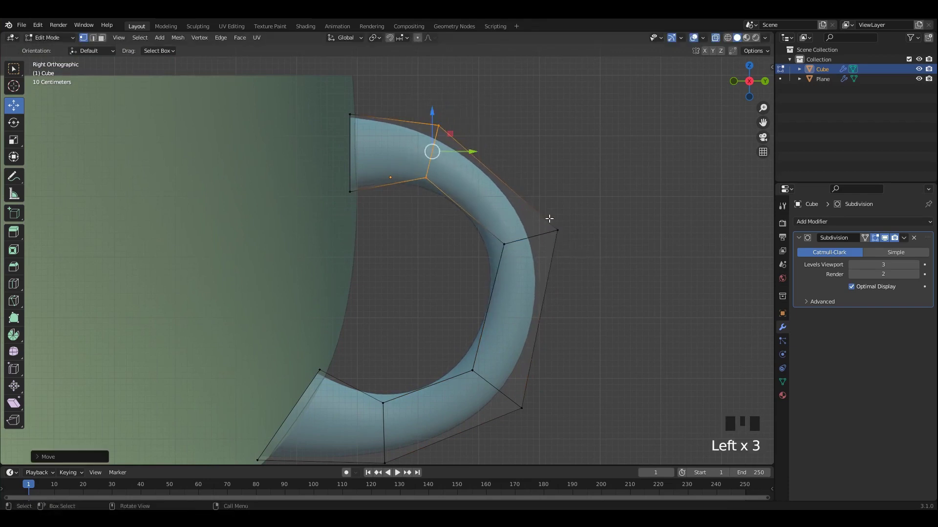
key(r)
click(433, 136)
Move the handle's outer upper edge section slightly upward and check the smoothed shape in Object Mode.
drag(619, 176, 489, 258)
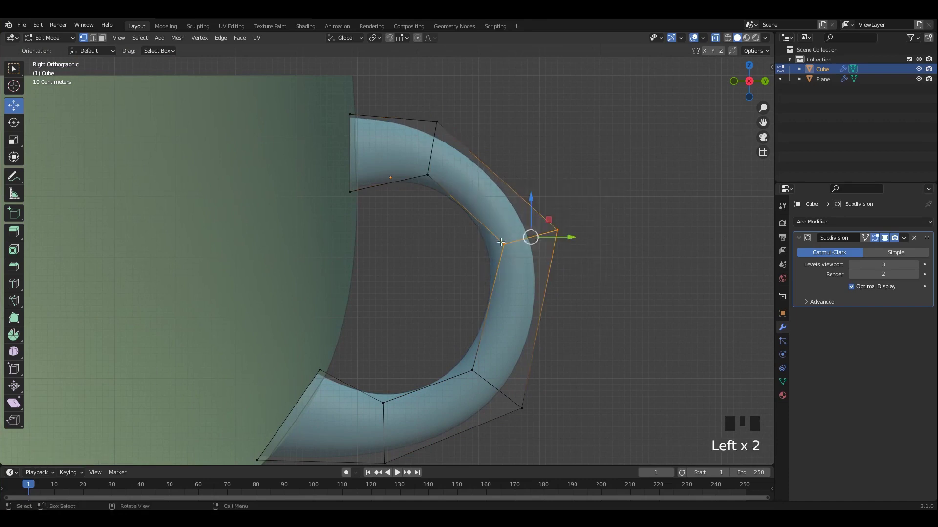
drag(535, 232, 535, 217)
shift+middle_drag(524, 332, 386, 244)
scroll(540, 239, down, 3)
key(Tab)
key(alt+z)
click(540, 240)
scroll(540, 240, down, 4)
alt+middle_drag(386, 245, 419, 368)
scroll(469, 228, up, 3)
Scale up the handle's outer upper edge section slightly.
key(Tab)
key(alt+z)
scroll(488, 230, up, 4)
drag(643, 147, 420, 274)
key(s)
click(645, 212)
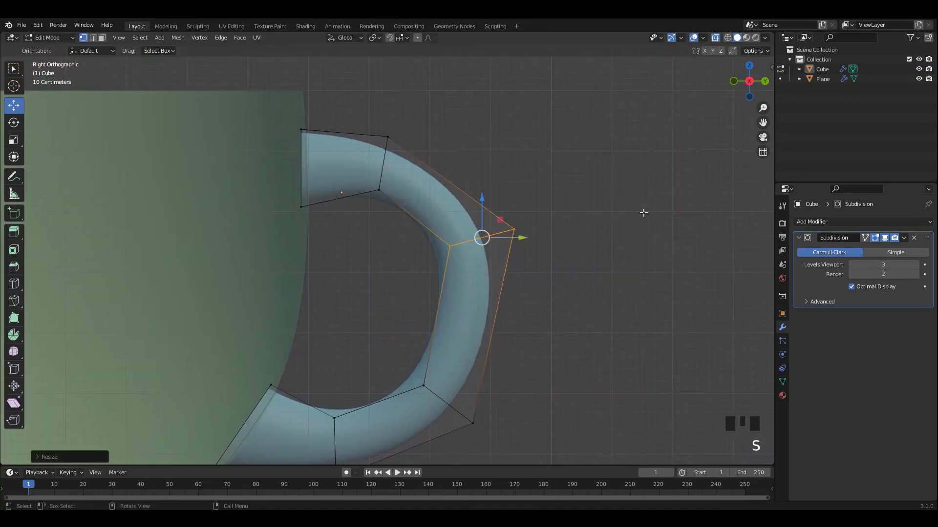
Examine the smoothed handle's curve and thickness against the cup in Object Mode and Edit Mode.
key(Tab)
click(622, 214)
shift+middle_drag(523, 224, 566, 196)
click(504, 201)
key(Tab)
key(Tab)
click(550, 217)
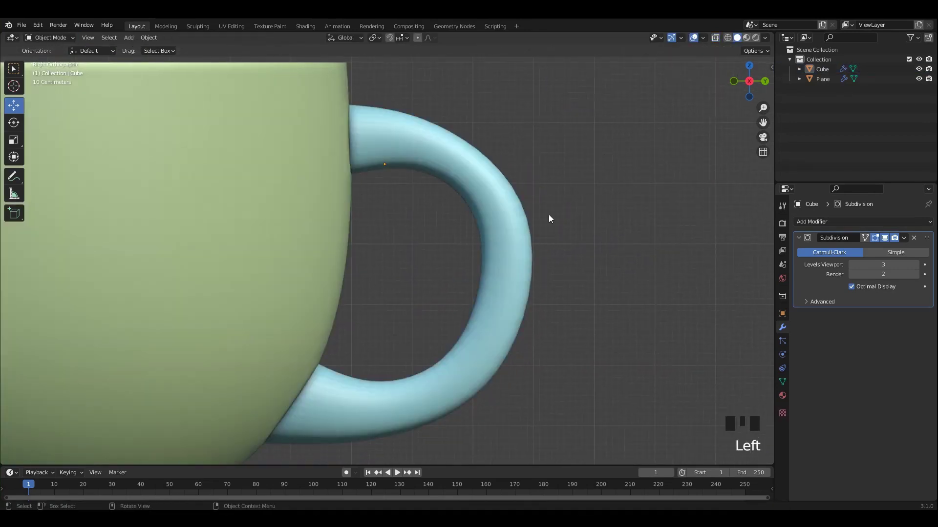
scroll(599, 230, down, 3)
click(521, 230)
key(Tab)
scroll(522, 231, up, 4)
shift+middle_drag(654, 163, 592, 268)
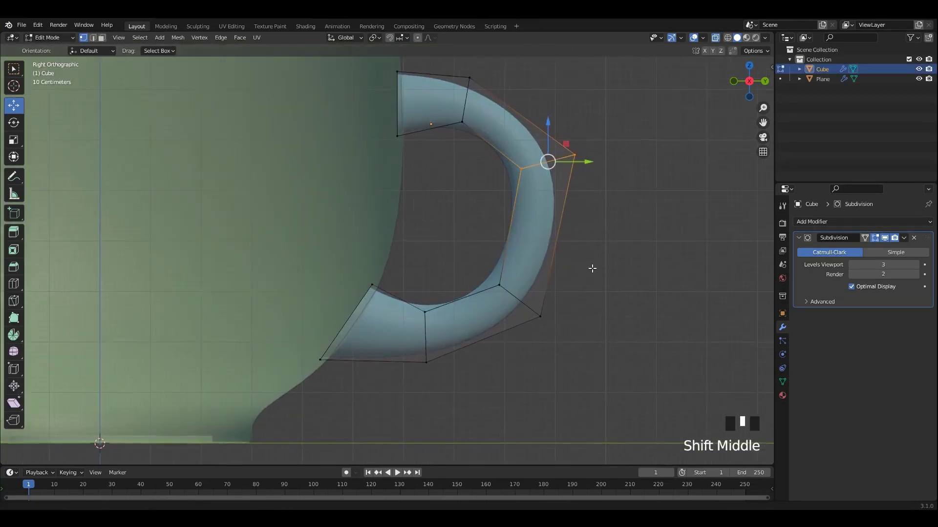
scroll(592, 268, up, 1)
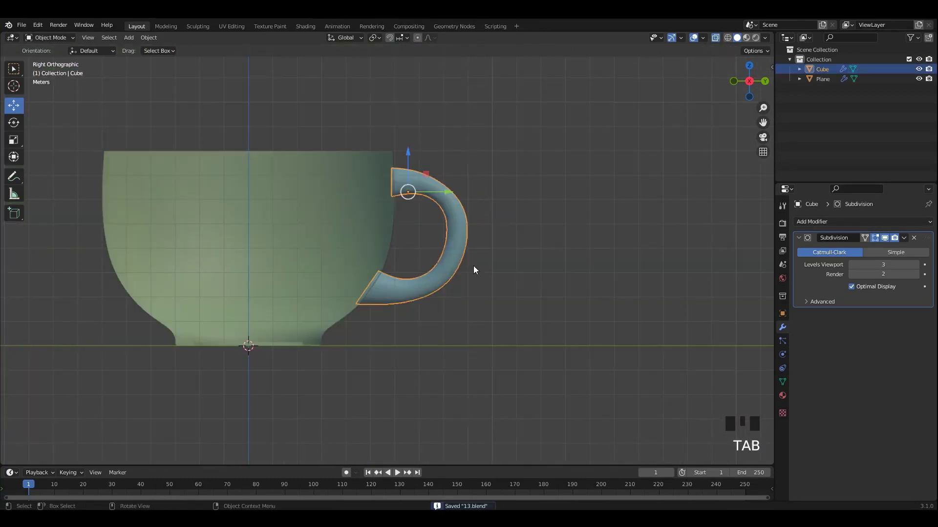
Move the handle's outer upper edge section outward and its outer lower edge section down and slightly outward.
key(Tab)
scroll(398, 276, up, 3)
drag(519, 186, 533, 182)
shift+middle_drag(516, 238, 534, 191)
drag(464, 187, 597, 279)
drag(521, 248, 528, 266)
Move the handle's lower end segment down toward the cup's base and rotate it slightly to follow the wall.
drag(450, 216, 337, 317)
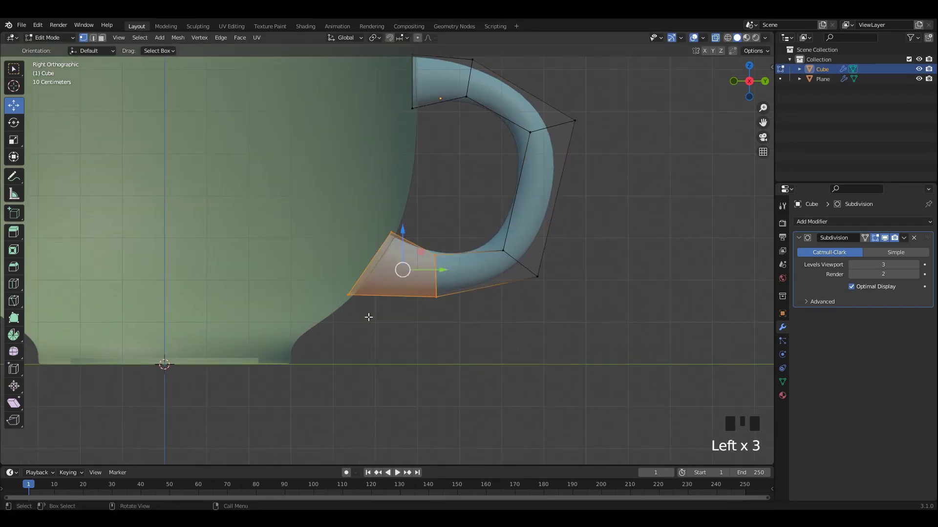
drag(396, 277, 381, 289)
key(r)
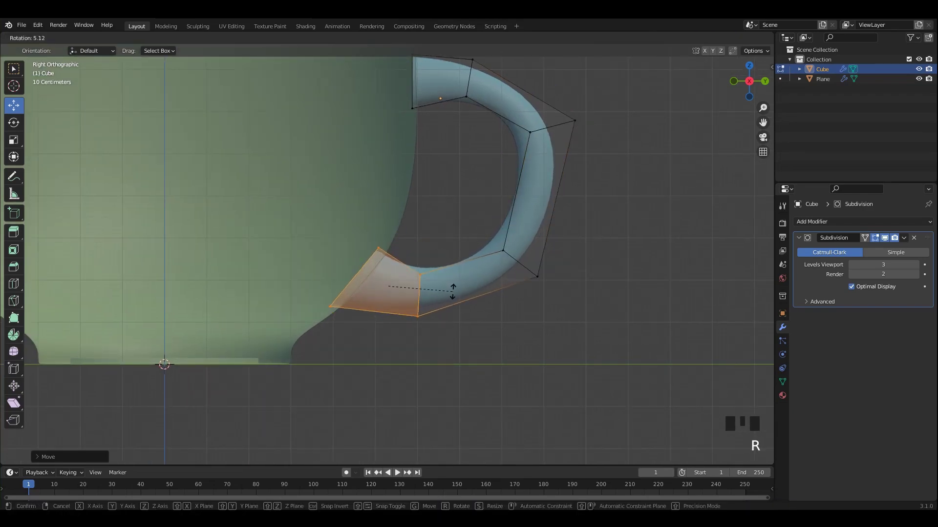
click(453, 300)
key(Tab)
key(alt+z)
key(alt+z)
Move the edge section nearest the handle's lower joint outward and slightly up, and nudge the outer lower section.
key(Tab)
drag(447, 247, 397, 359)
drag(418, 299, 430, 294)
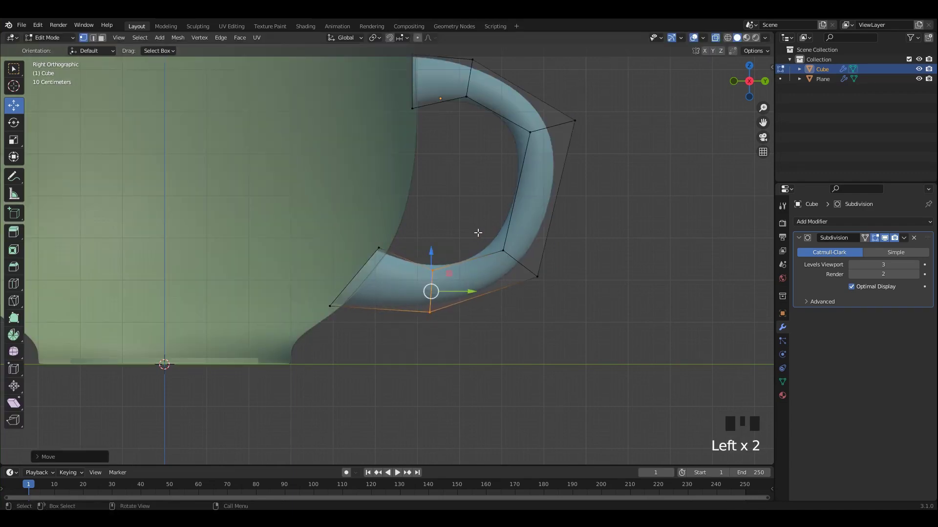
drag(478, 233, 572, 331)
drag(523, 268, 522, 268)
Add a loop cut across the handle's outermost segment and move it outward to round the curve.
shift+middle_drag(613, 100, 573, 182)
drag(579, 148, 515, 229)
key(ctrl+z)
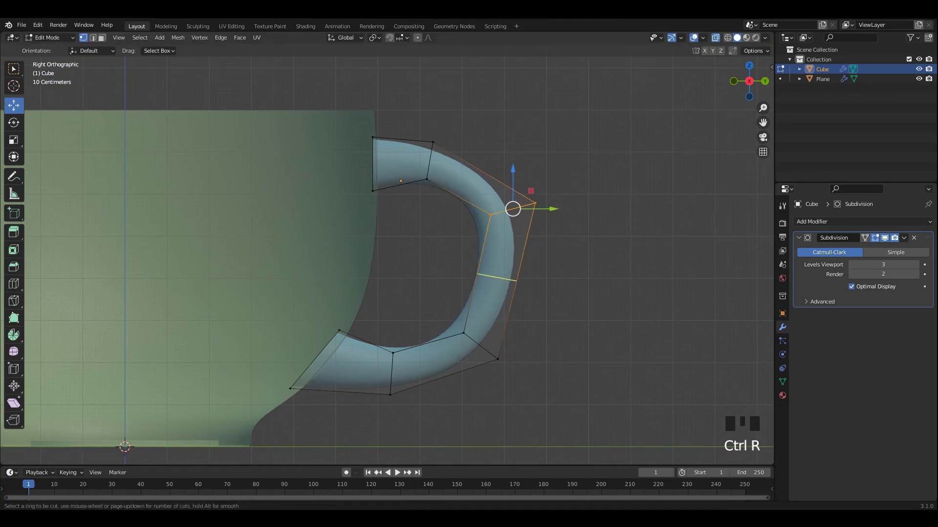
click(496, 276)
drag(496, 276, 509, 273)
Move the handle's outer upper edge section up and toward the cup, and rotate it to follow the curve.
drag(617, 157, 501, 202)
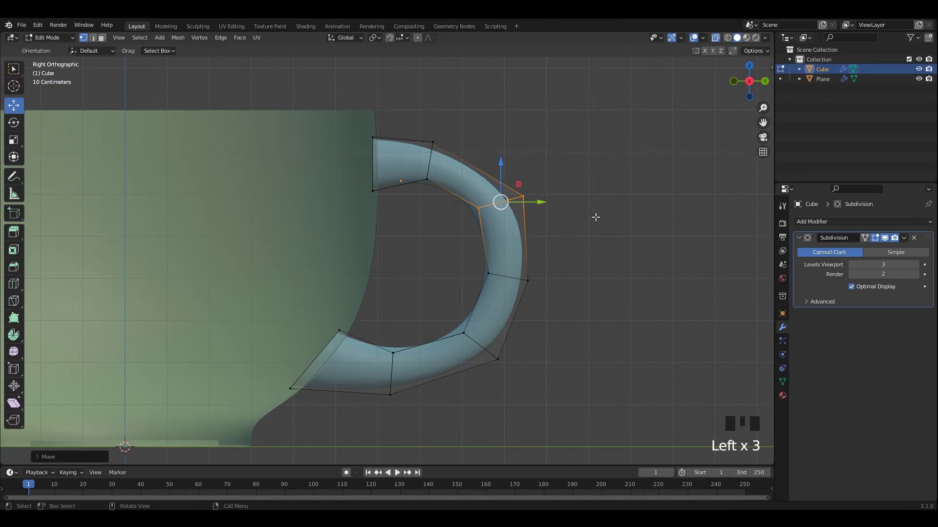
key(r)
click(597, 203)
Move the handle's outer lower edge section slightly down and inward, and rotate it by about 13 degrees.
shift+middle_drag(511, 272, 536, 218)
drag(460, 250, 567, 364)
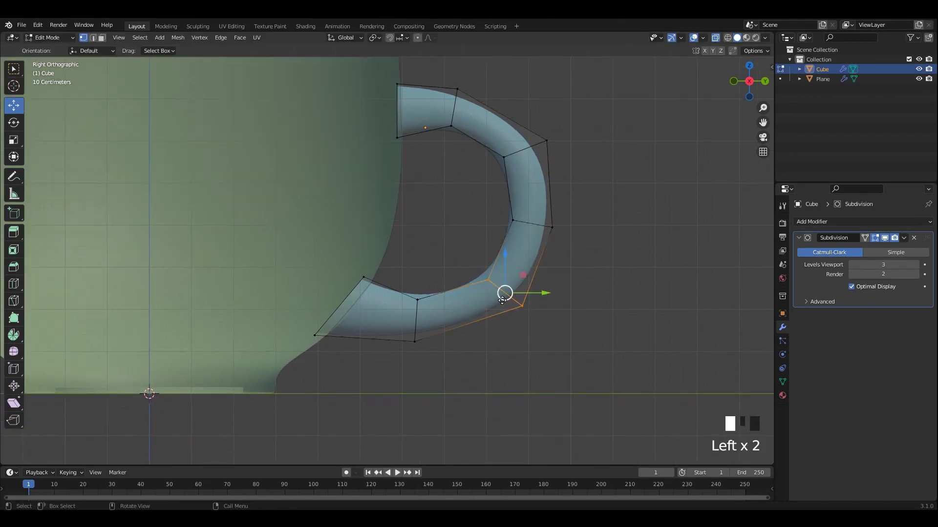
drag(503, 291, 498, 297)
key(r)
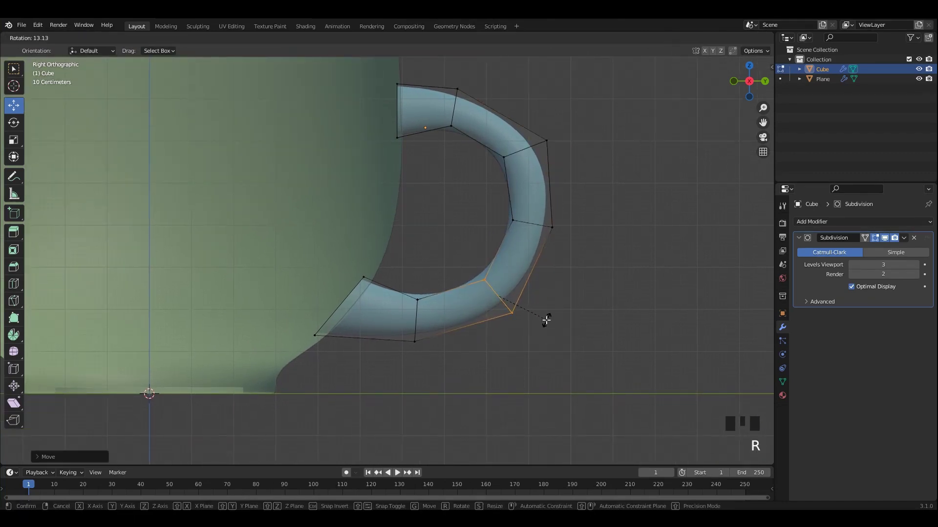
click(546, 320)
Nudge the handle's two lower edge sections slightly down and toward the cup.
drag(416, 321, 412, 324)
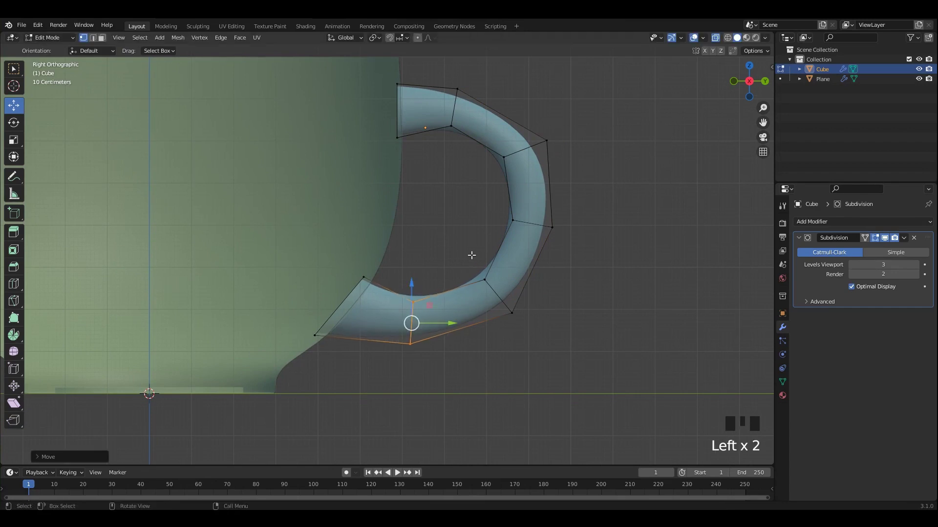
click(498, 298)
drag(498, 299, 497, 303)
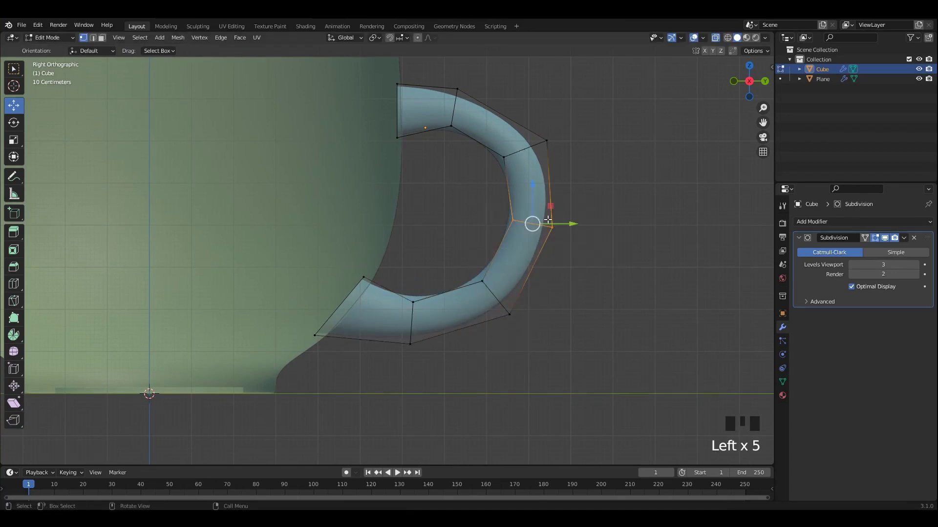
Shift the handle's outer upper edge section slightly toward the cup, and adjust the outermost section's position and rotation.
drag(573, 113, 489, 181)
drag(525, 149, 519, 148)
drag(476, 213, 576, 251)
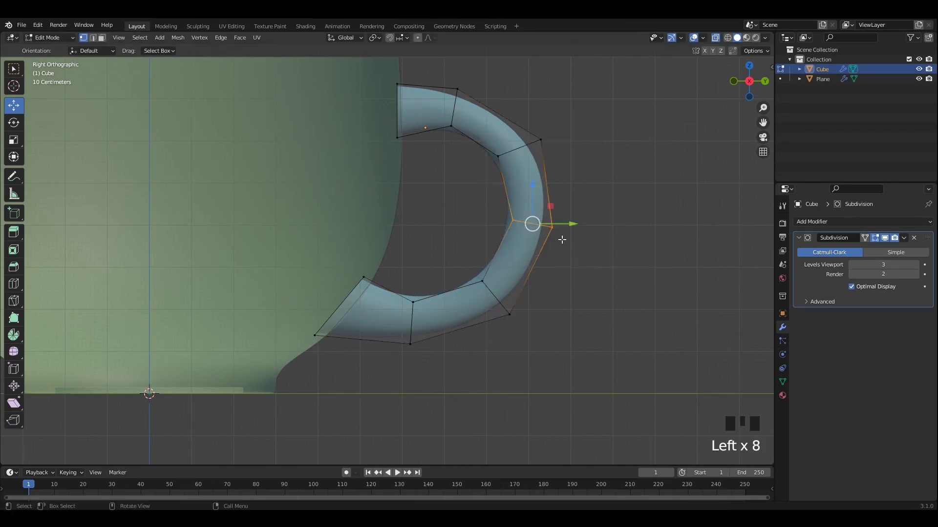
drag(535, 228, 539, 224)
key(r)
click(568, 239)
Leave mesh editing to view the whole cup with its handle, and save the file.
key(Tab)
key(alt+z)
scroll(534, 209, down, 5)
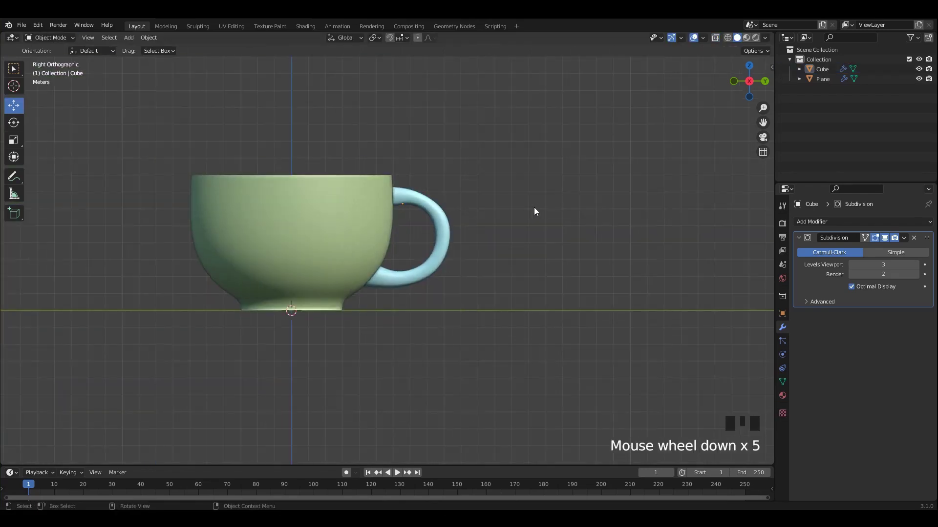
middle_drag(534, 209, 453, 226)
click(456, 215)
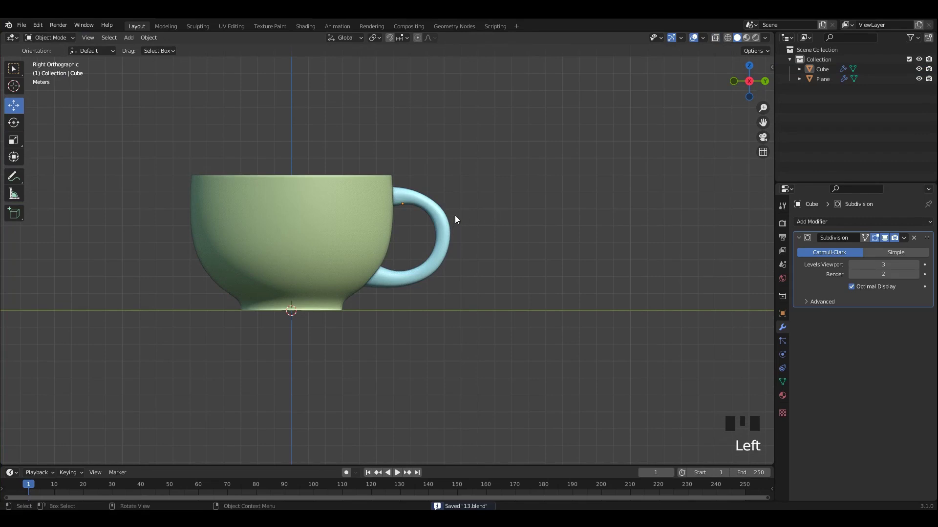
Reopen the handle mesh and move the upper edge section nearest the cup slightly up and toward the body.
click(449, 216)
key(Tab)
key(alt+z)
scroll(466, 213, up, 5)
shift+middle_drag(543, 172, 475, 278)
scroll(472, 273, up, 1)
drag(407, 132, 370, 264)
drag(384, 214, 378, 208)
Move the handle's outer upper edge section up and inward, and rotate it to follow the curve.
drag(542, 210, 420, 311)
drag(462, 260, 456, 242)
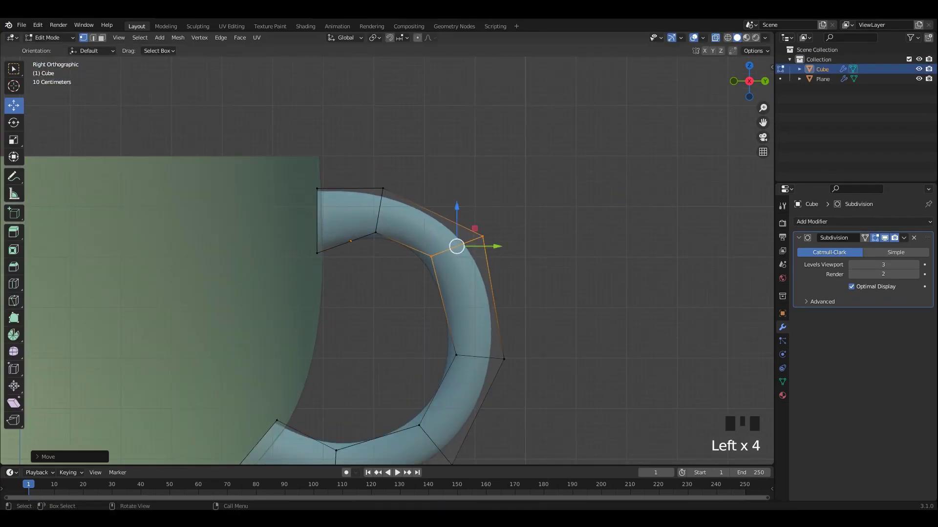
key(r)
click(569, 251)
Nudge the handle's outermost section slightly up, rescale the outer lower section, and finish editing.
shift+middle_drag(564, 297, 609, 226)
drag(602, 241, 521, 275)
shift+middle_drag(458, 344, 467, 303)
drag(460, 299, 589, 431)
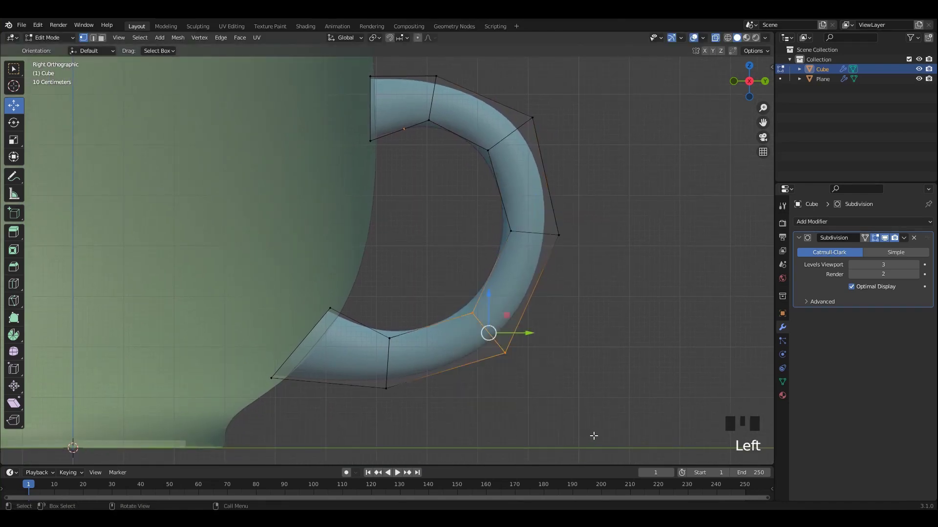
key(s)
click(589, 421)
key(alt+z)
key(Tab)
Check the handle's joins with the cup body from several angles, and save the file.
click(618, 243)
scroll(561, 242, down, 3)
middle_drag(560, 242, 397, 254)
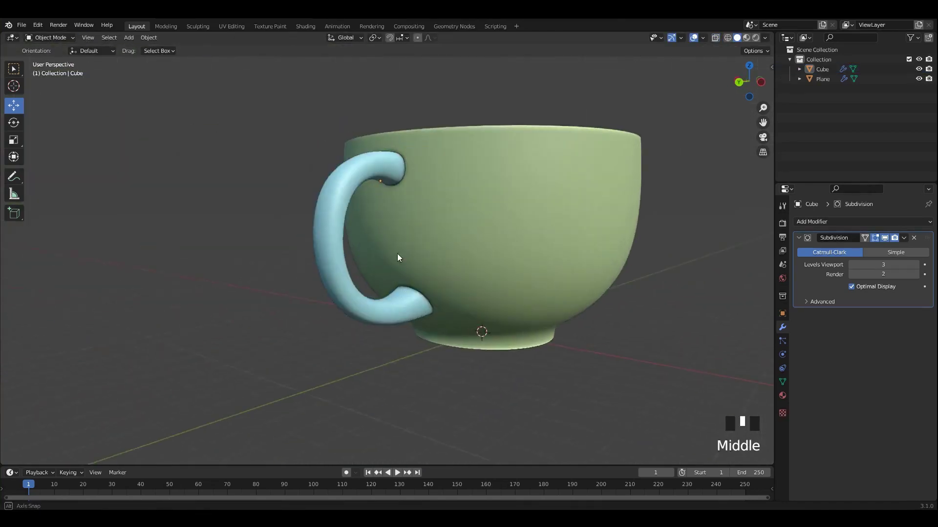
key(KP_3)
click(584, 246)
scroll(537, 240, down, 5)
key(ctrl+s)
Open the cup body's profile for editing and extrude its top rim vertex a short distance inward along Y.
middle_drag(488, 234, 469, 197)
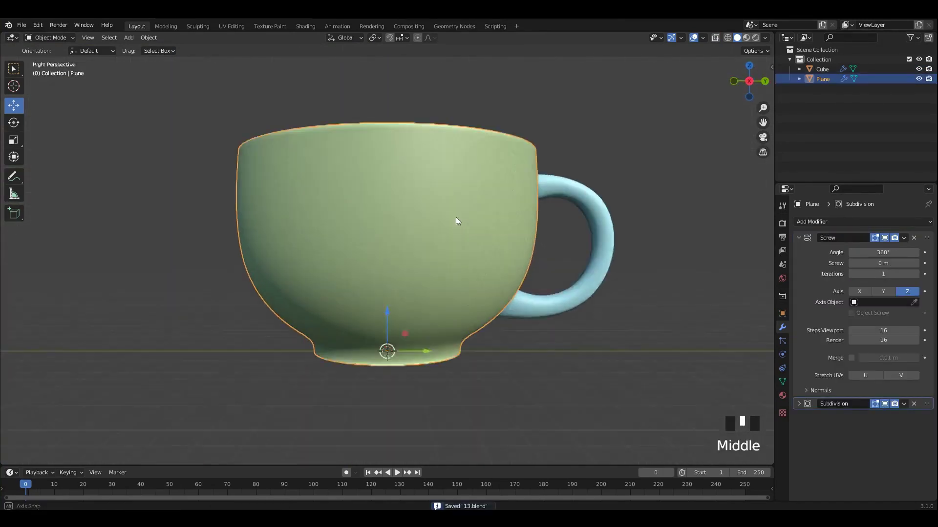
middle_drag(457, 222, 582, 140)
key(Tab)
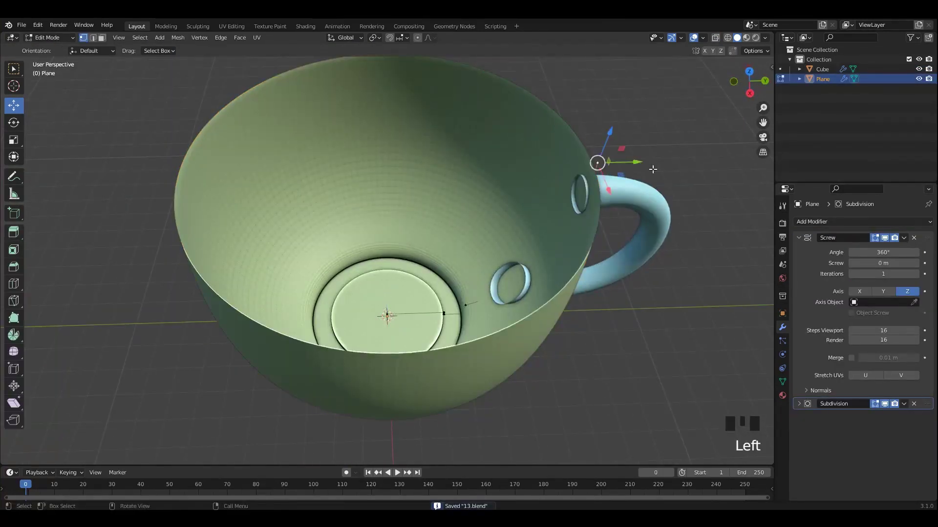
key(KP_3)
key(alt+z)
scroll(573, 191, up, 1)
key(s)
shift+middle_drag(651, 124, 543, 222)
right_click(574, 199)
scroll(561, 211, up, 4)
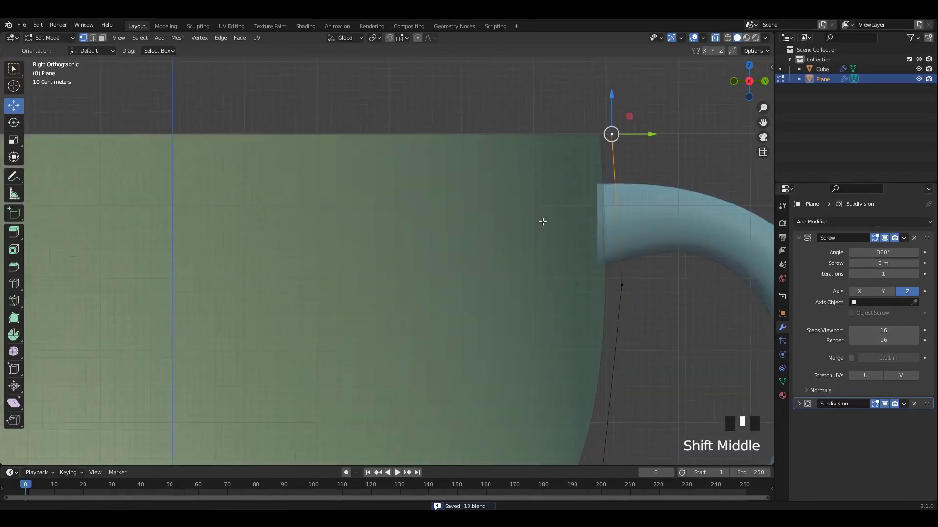
scroll(567, 200, up, 1)
key(e)
click(510, 188)
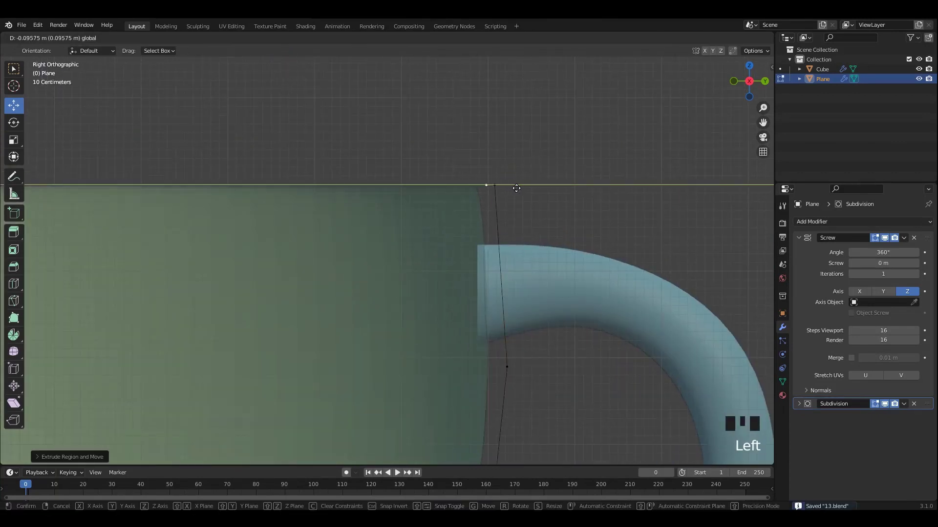
key(e)
right_click(538, 185)
drag(517, 189, 507, 189)
scroll(551, 203, up, 4)
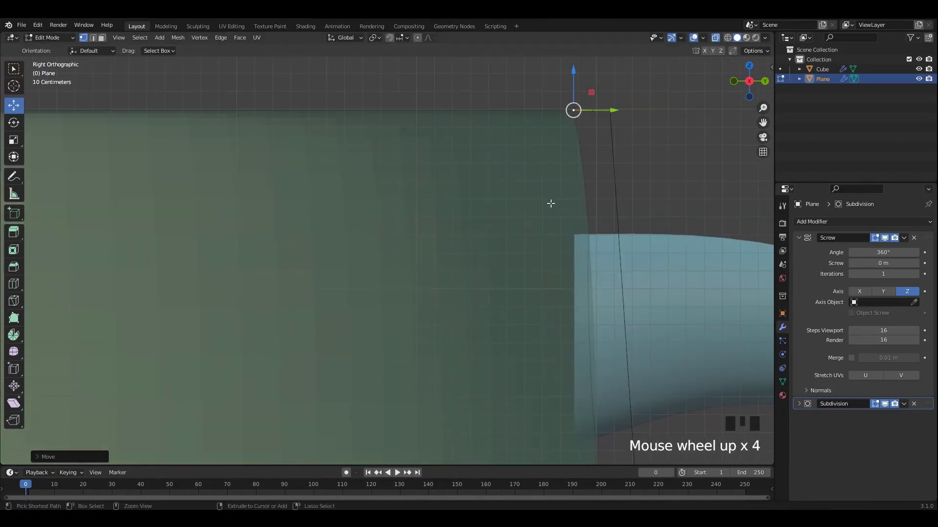
Round the outer corner of the cup rim by adjusting its closely spaced profile vertices, and save the file.
drag(610, 86, 634, 109)
click(592, 111)
click(576, 112)
key(Tab)
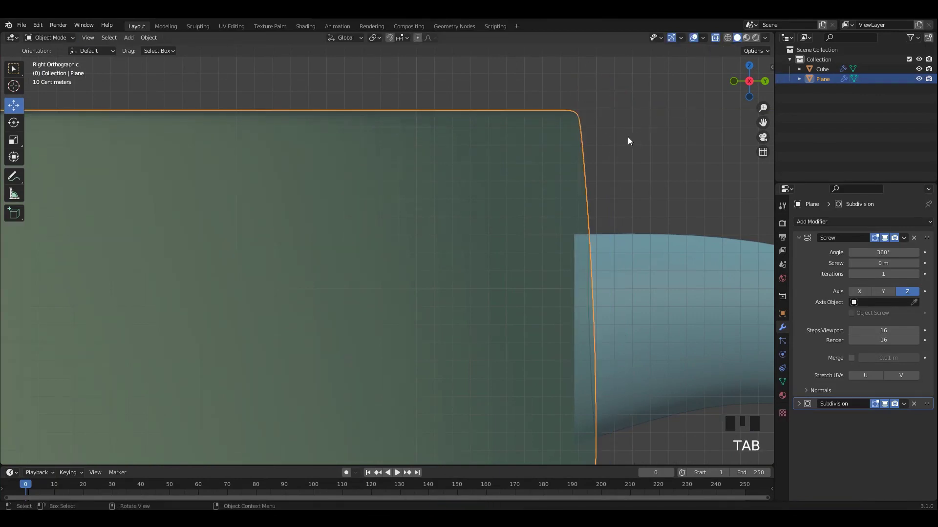
key(s)
right_click(622, 142)
key(Tab)
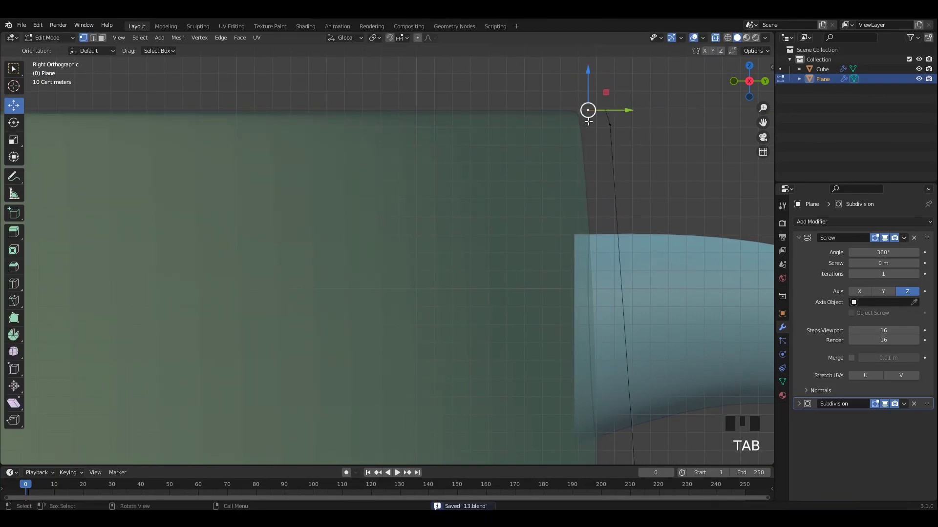
Extrude the rim profile further inward along Y to give the cup wall its thickness.
scroll(635, 136, down, 1)
key(e)
drag(593, 133, 537, 137)
click(537, 136)
scroll(557, 144, up, 1)
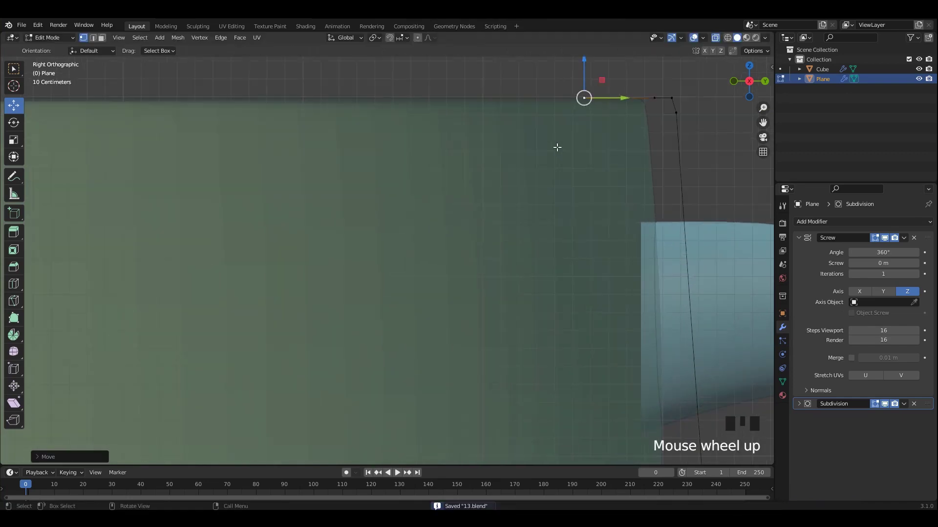
drag(612, 100, 603, 101)
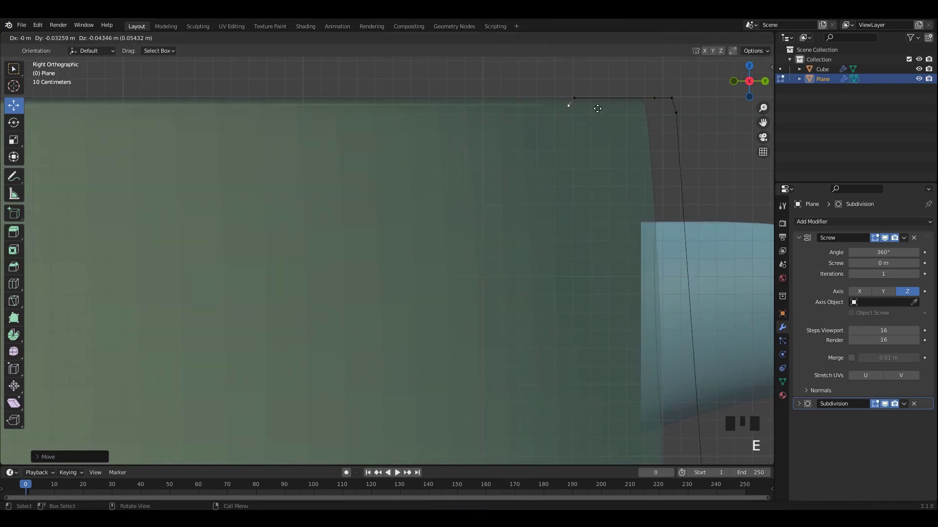
Extrude short segments down from the inner end of the rim to form its inner corner.
key(e)
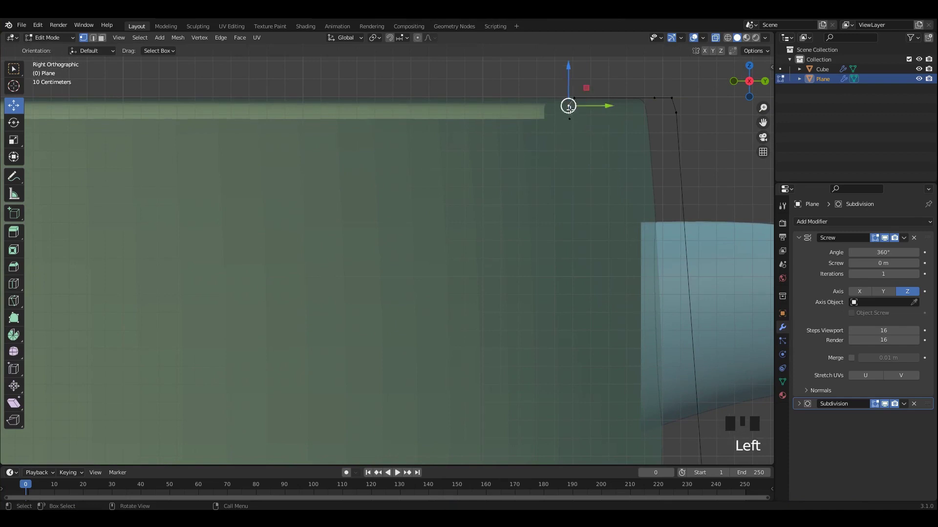
click(568, 106)
scroll(567, 108, down, 3)
scroll(546, 110, down, 2)
Extrude the cup's inner wall downward in three segments that follow the outer profile toward the base.
key(e)
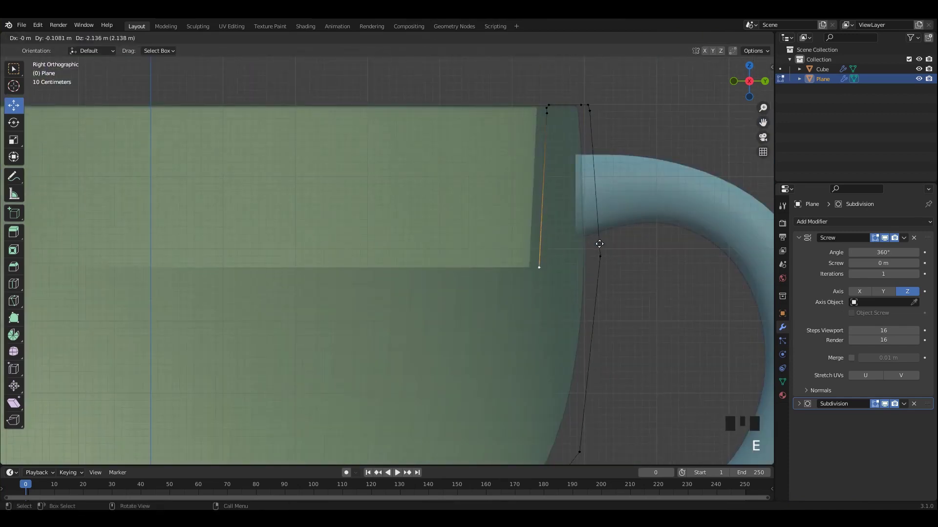
click(601, 259)
scroll(503, 276, down, 2)
shift+middle_drag(500, 279, 660, 167)
key(e)
click(578, 273)
scroll(578, 273, down, 2)
key(e)
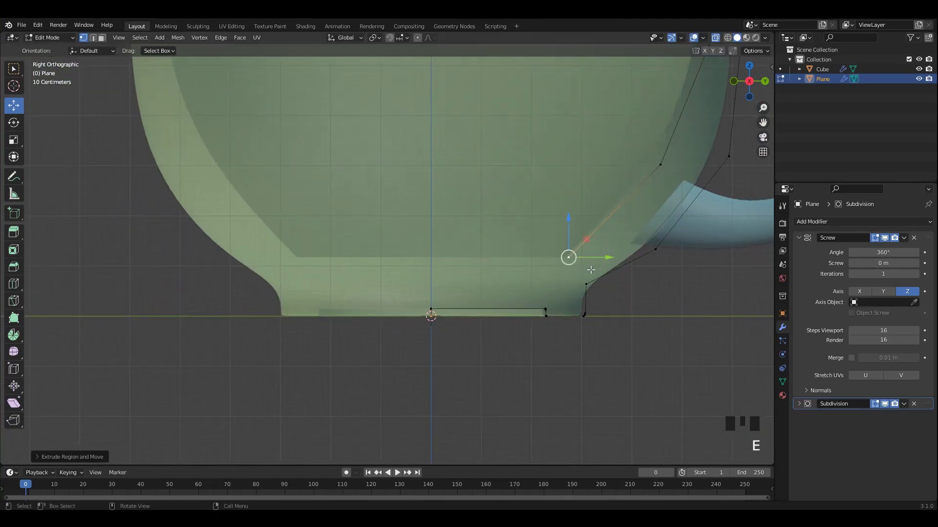
Extrude the inner profile across the cup's floor in two segments to the center axis.
shift+middle_drag(591, 269, 561, 241)
key(e)
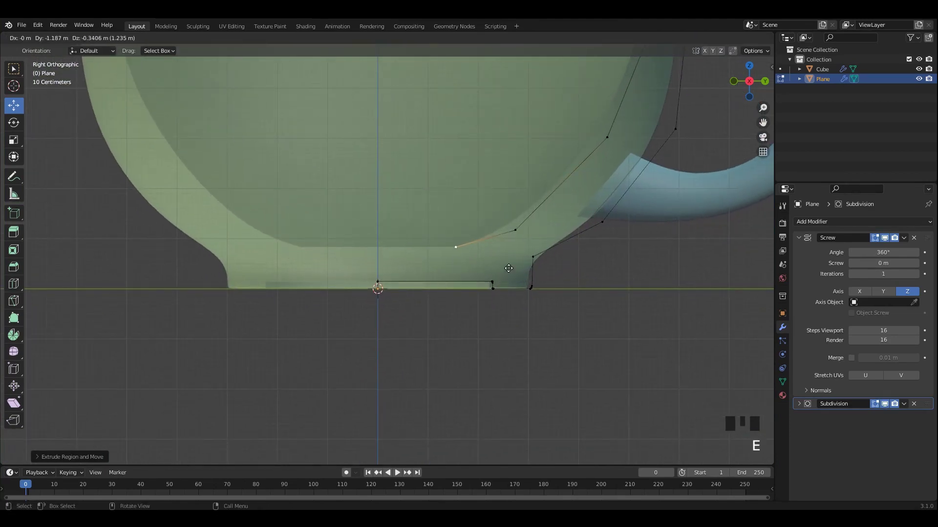
scroll(510, 264, up, 2)
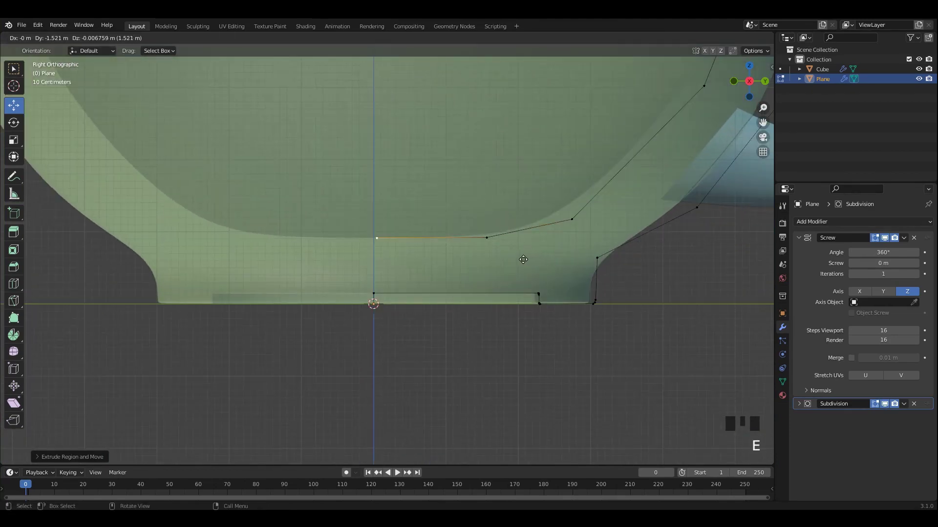
Reposition the inner floor and wall vertices so the cup's inside curves smoothly alongside the outer profile.
drag(486, 238, 499, 232)
click(571, 220)
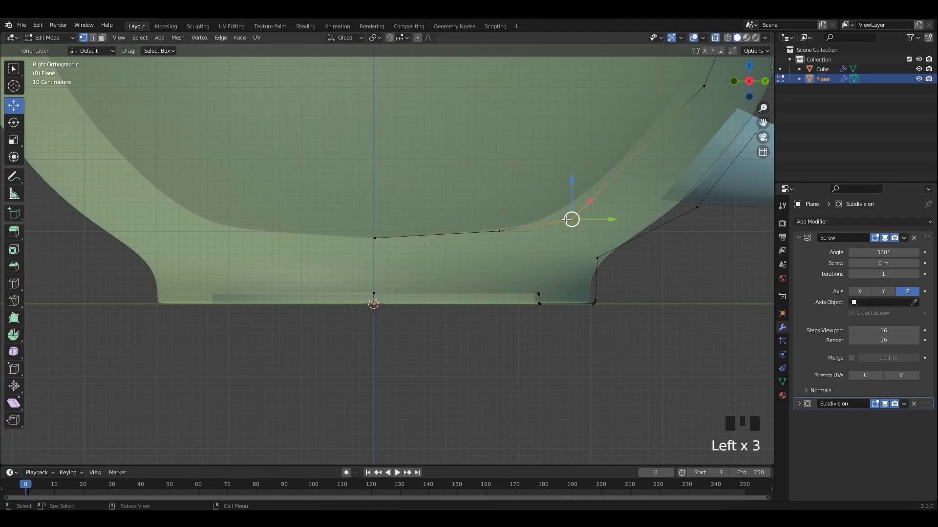
drag(572, 220, 626, 196)
drag(546, 210, 516, 238)
shift+middle_drag(516, 238, 522, 200)
drag(531, 203, 546, 217)
scroll(542, 196, down, 3)
shift+middle_drag(501, 123, 495, 211)
drag(495, 227, 503, 232)
Examine the cup's interior, rim and wall thickness from above and from the side.
middle_drag(503, 232, 511, 293)
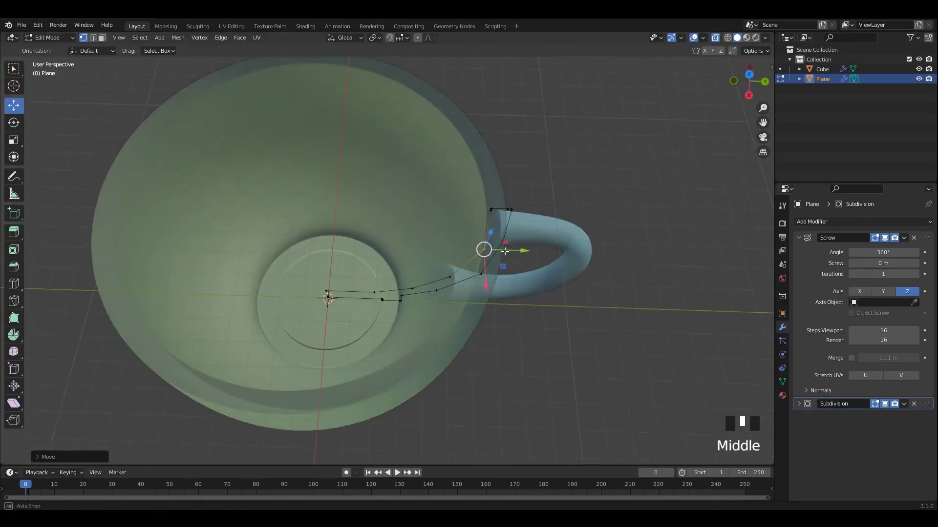
key(alt+z)
key(Tab)
middle_drag(517, 251, 430, 207)
alt+middle_drag(430, 207, 407, 201)
key(Tab)
alt+middle_drag(502, 192, 444, 184)
key(alt+z)
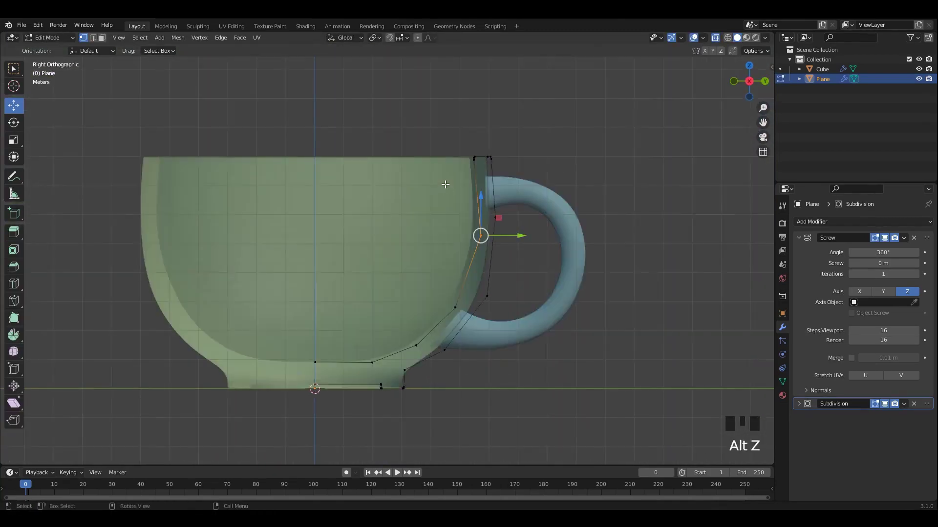
Move the upper and lower inner wall vertices outward and slightly down to thin the cup's side wall.
scroll(444, 184, up, 3)
shift+middle_drag(451, 147, 390, 250)
scroll(440, 251, up, 3)
drag(497, 230, 511, 226)
shift+middle_drag(479, 323, 500, 136)
drag(449, 233, 517, 275)
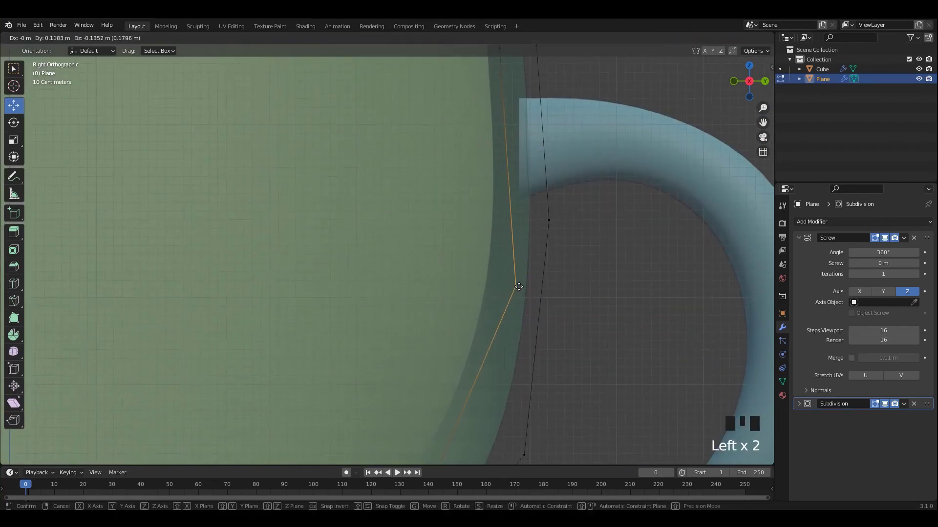
scroll(469, 291, down, 5)
shift+middle_drag(470, 291, 470, 240)
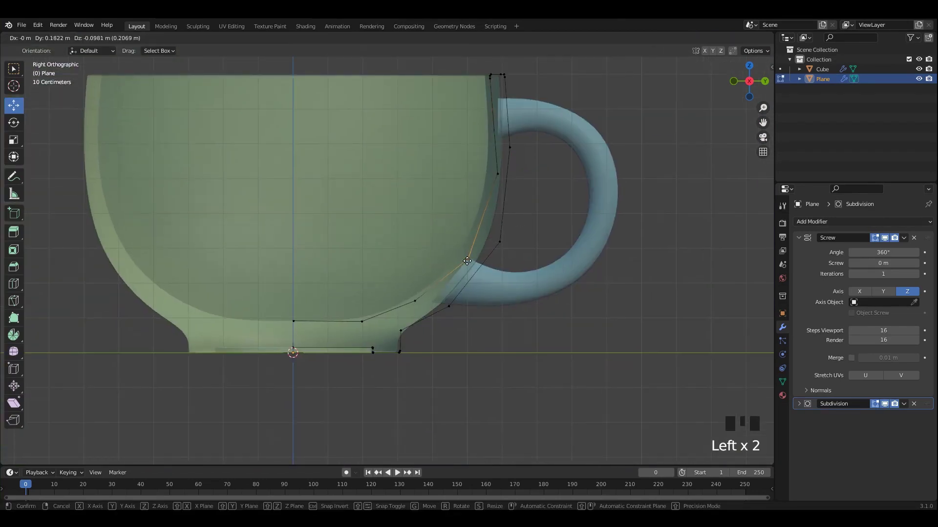
click(462, 257)
Lower the cup's inner floor vertices toward the base, and fine-tune the neighboring inner wall vertices.
scroll(462, 258, up, 2)
shift+middle_drag(423, 302, 563, 238)
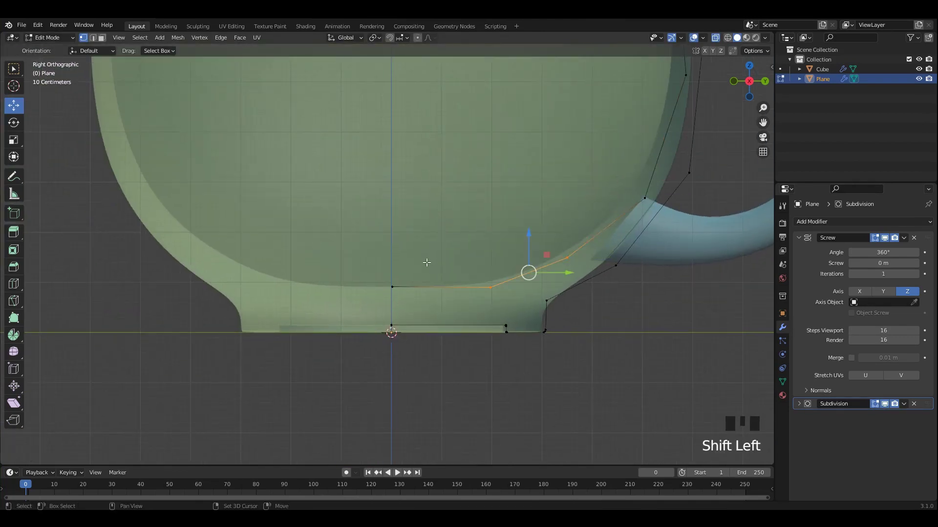
drag(482, 243, 482, 265)
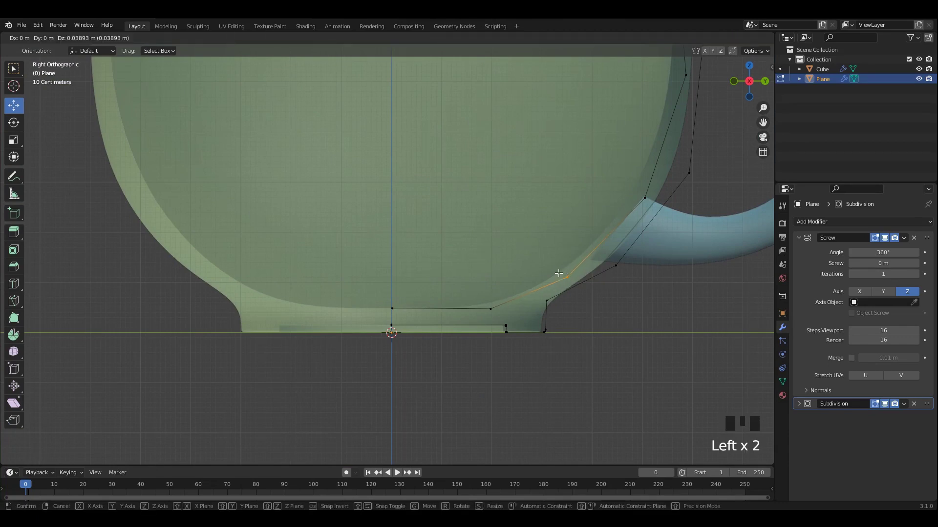
drag(558, 273, 558, 273)
click(489, 308)
drag(489, 308, 489, 303)
shift+middle_drag(571, 212, 464, 302)
click(529, 288)
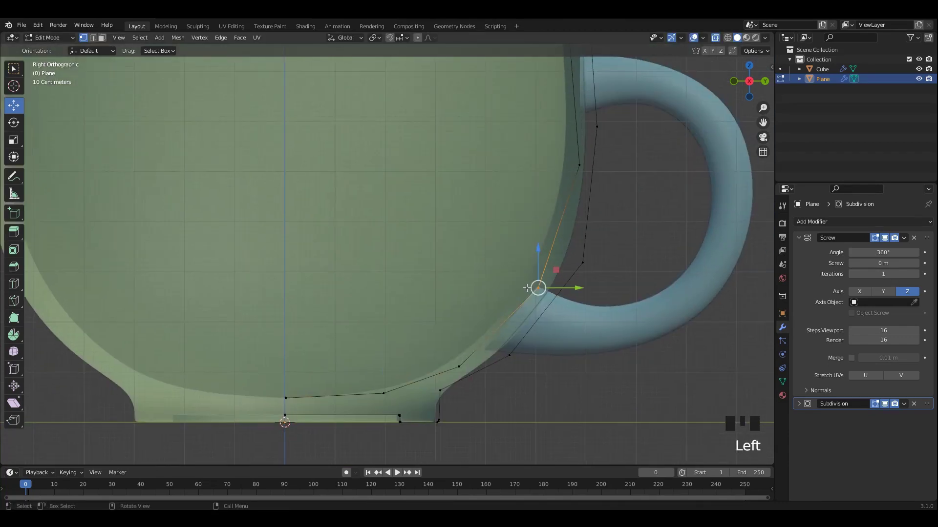
click(526, 288)
Finish editing the cup body, check it from several angles, and save the file.
scroll(526, 288, down, 3)
shift+middle_drag(527, 288, 573, 272)
key(Tab)
middle_drag(596, 142, 512, 187)
click(511, 186)
right_click(511, 187)
click(512, 186)
click(552, 209)
scroll(552, 209, down, 2)
key(KP_3)
middle_drag(569, 195, 416, 194)
key(ctrl+s)
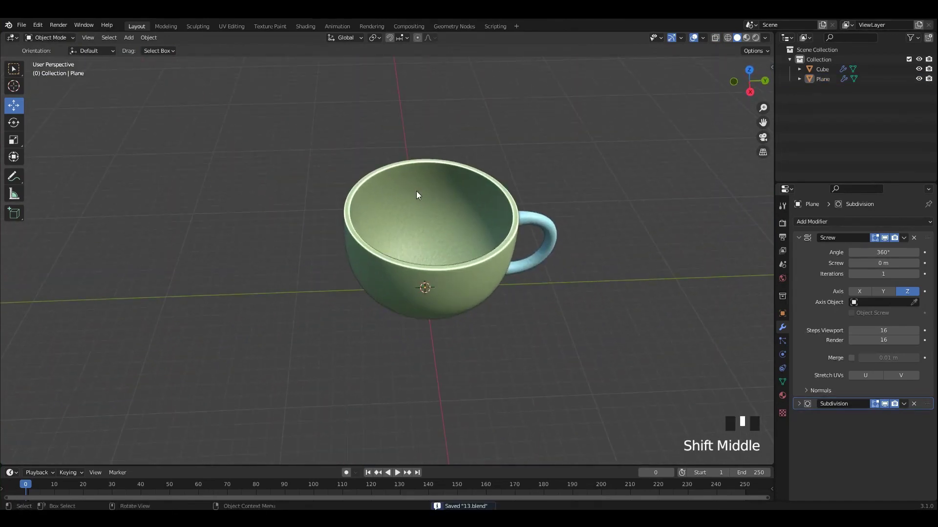
Add a plane mesh at the world origin under the cup, and save the file.
key(shift+a)
mouse_move(301, 157)
click(338, 158)
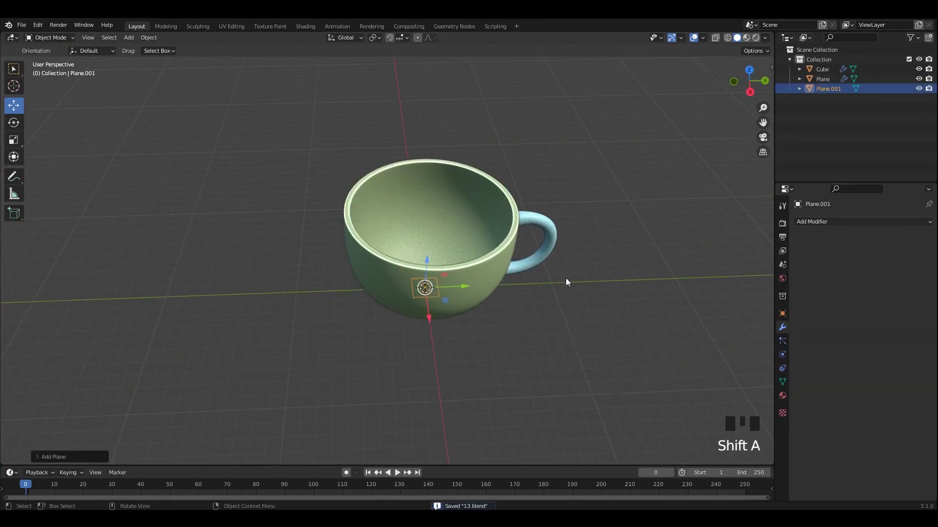
middle_drag(565, 277, 503, 260)
middle_drag(417, 293, 446, 277)
scroll(402, 277, up, 1)
key(ctrl+s)
Isolate the new plane in local view and merge all its vertices into one at the center.
key(slash)
key(Tab)
key(m)
click(449, 278)
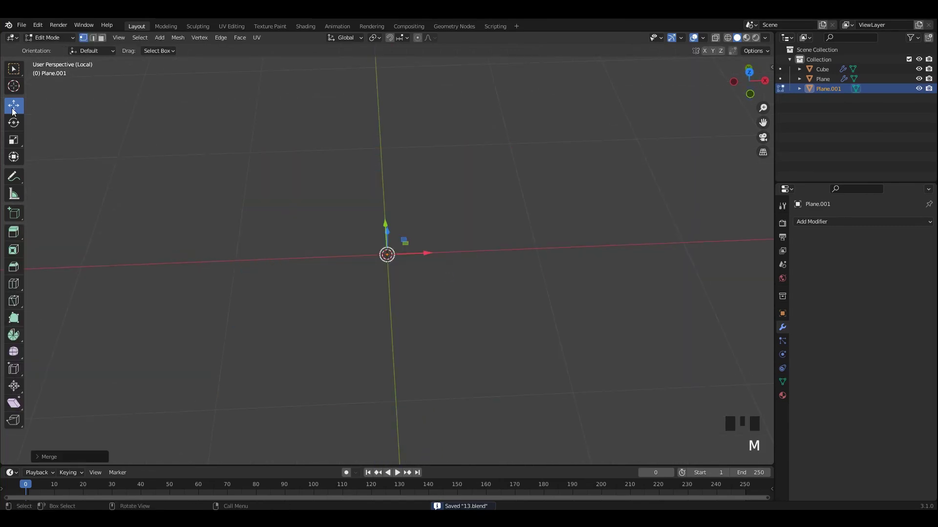
In front view, extrude the merged vertex outward along X to form the saucer's base line.
alt+middle_drag(455, 221, 382, 250)
scroll(382, 250, up, 7)
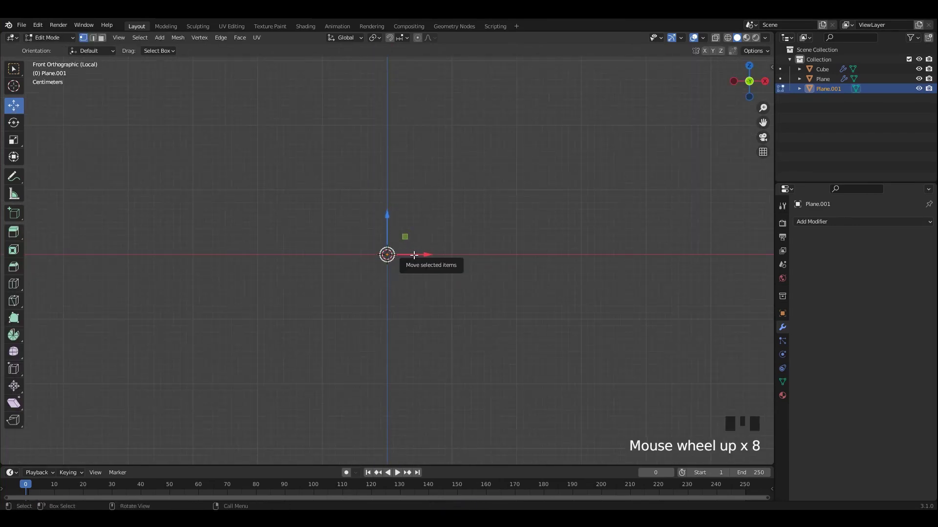
key(e)
drag(424, 255, 674, 254)
shift+middle_drag(663, 262, 393, 296)
scroll(392, 296, up, 1)
drag(400, 291, 467, 291)
Extrude the end of the saucer's base line upward in short segments for the foot ring, and outward for the underside.
key(e)
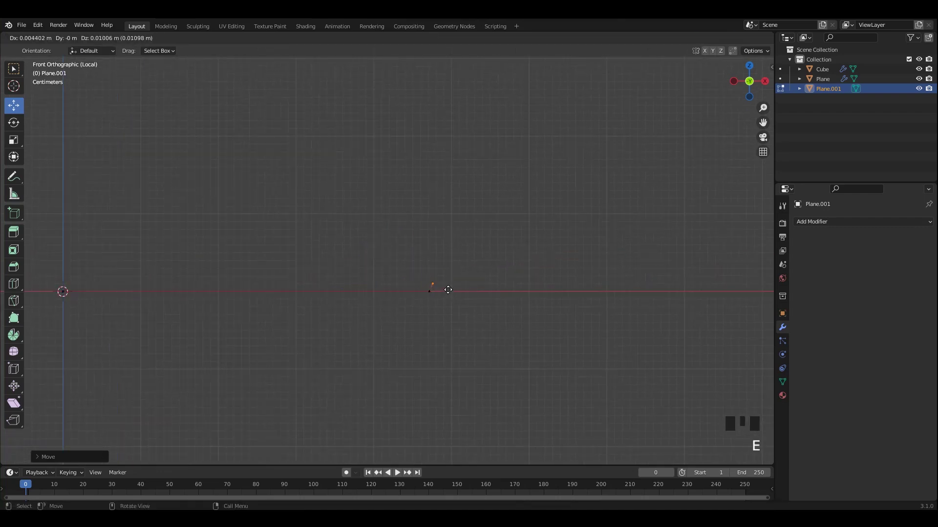
click(448, 289)
key(e)
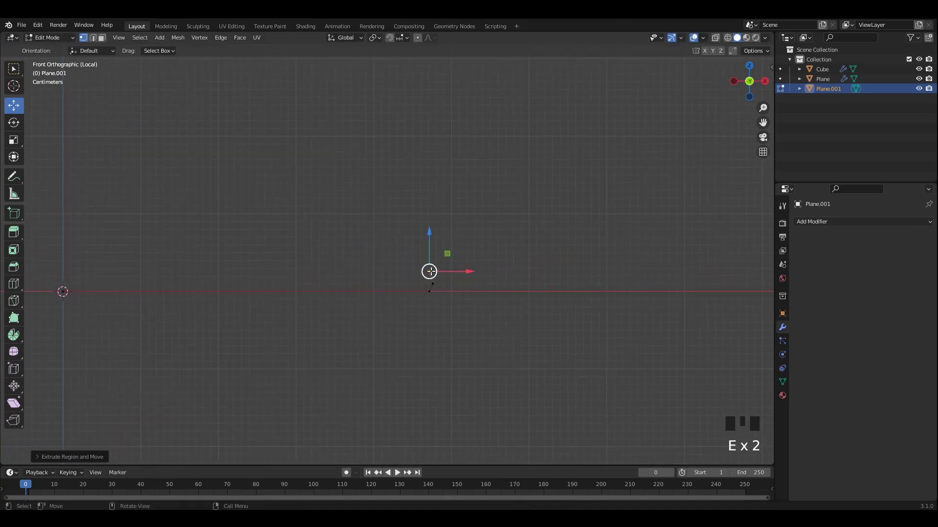
drag(428, 239, 429, 241)
key(e)
click(459, 253)
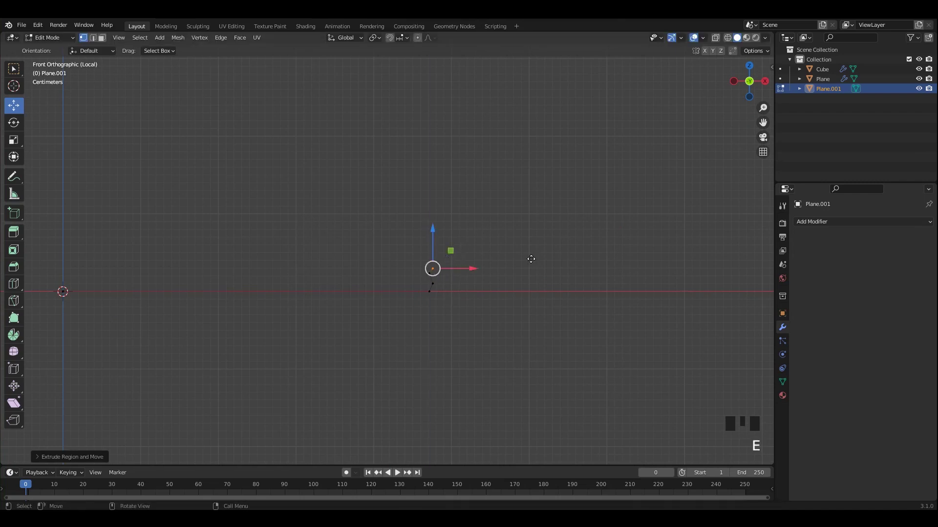
key(e)
click(690, 252)
Leave Edit Mode and add a level 3 Subdivision modifier and a Screw modifier to the saucer profile.
scroll(647, 266, down, 3)
key(Tab)
key(ctrl+1)
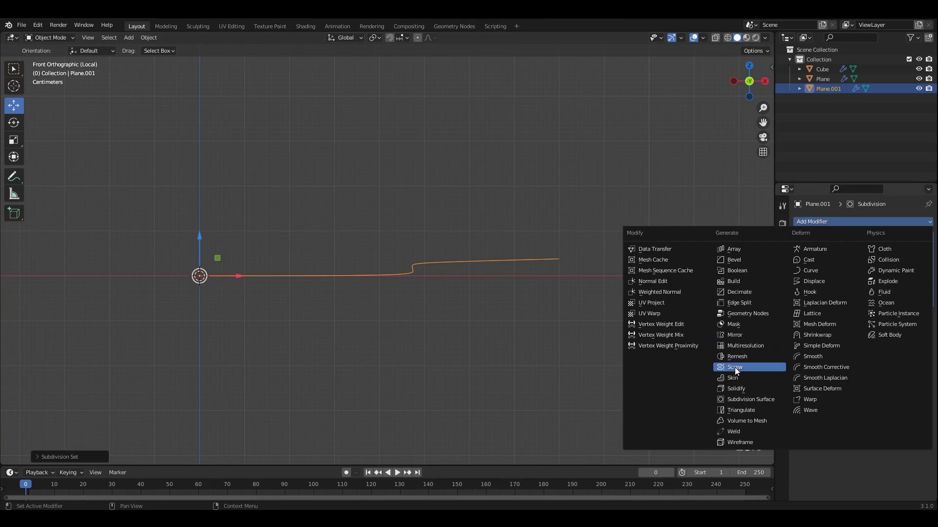
click(734, 367)
Edit the profile in X-ray and reposition the foot vertices so the foot ring has a steep, crisp wall.
scroll(421, 292, up, 3)
key(Tab)
scroll(486, 316, up, 4)
key(alt+z)
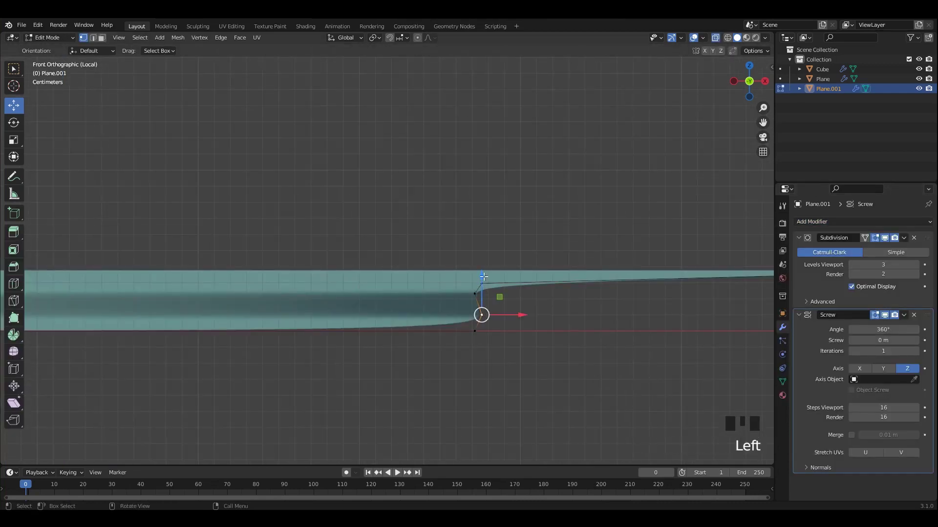
mouse_move(483, 277)
mouse_down()
mouse_move(483, 290)
mouse_move(475, 272)
mouse_up()
click(474, 292)
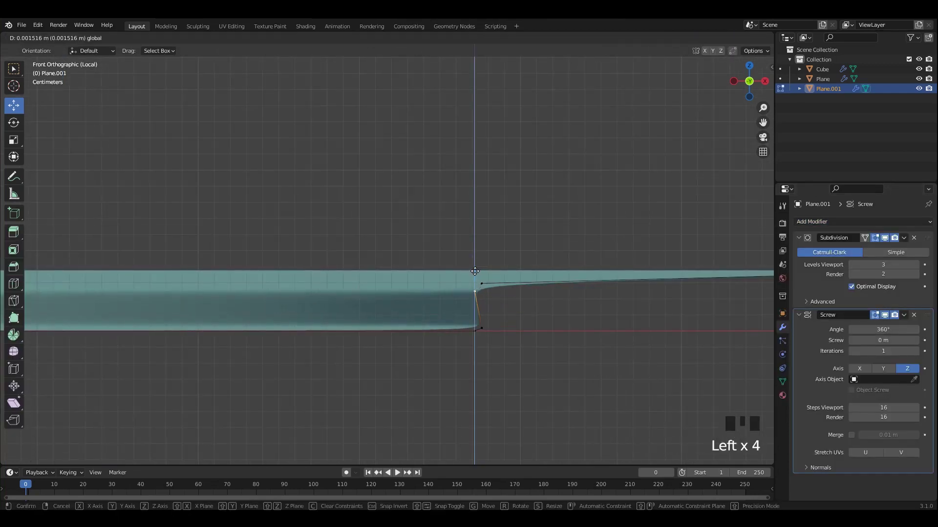
click(475, 264)
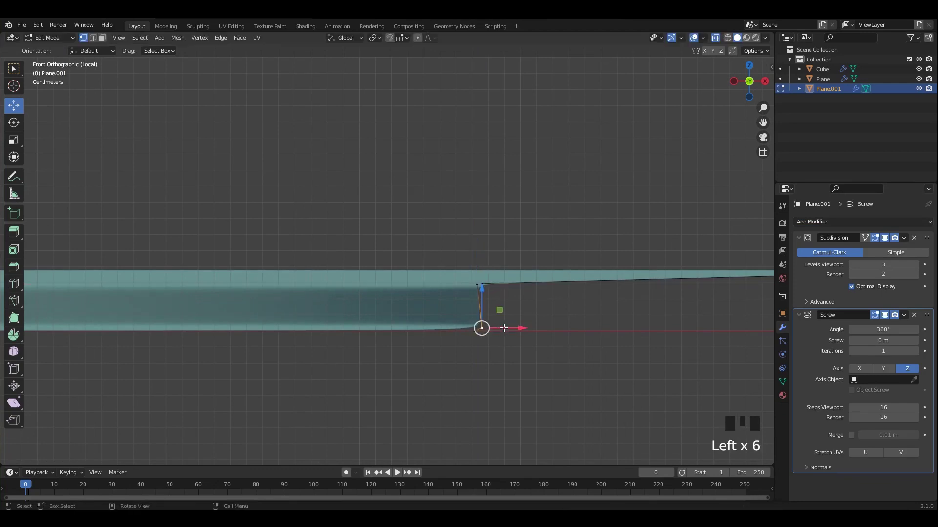
drag(504, 329, 499, 330)
Move the profile's outer end vertex farther out along X and slightly up, and save the file.
scroll(559, 293, down, 8)
drag(559, 234, 517, 284)
scroll(522, 283, down, 3)
shift+middle_drag(524, 283, 585, 296)
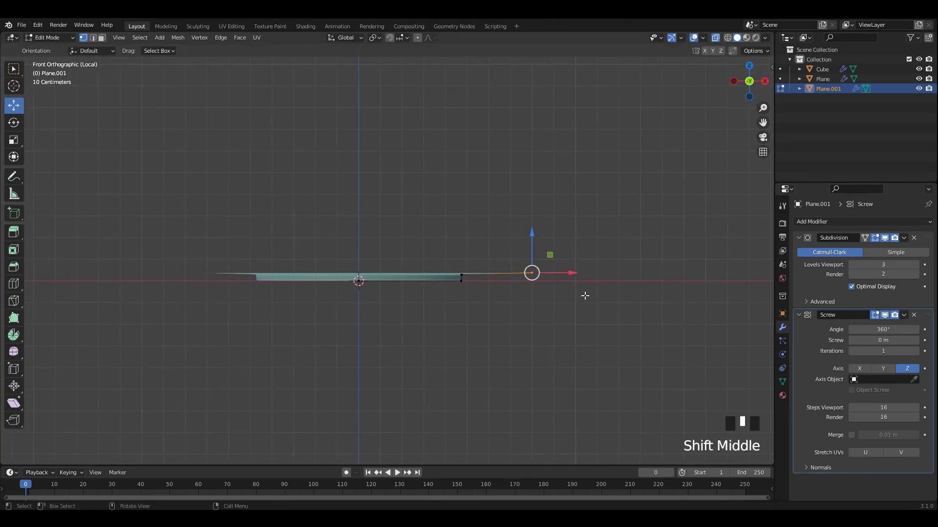
drag(575, 275, 611, 275)
key(ctrl+s)
drag(568, 233, 568, 225)
shift+middle_drag(604, 287, 598, 356)
key(ctrl+s)
Extrude the outer end vertex outward and upward for the saucer's sloping side, and fine-tune its reach and height.
click(603, 356)
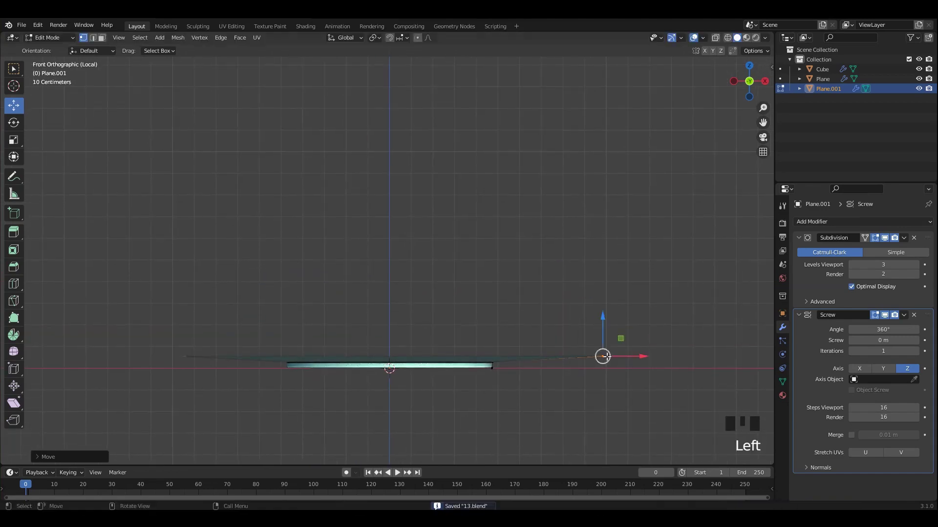
click(729, 329)
scroll(729, 329, down, 2)
shift+middle_drag(729, 329, 622, 306)
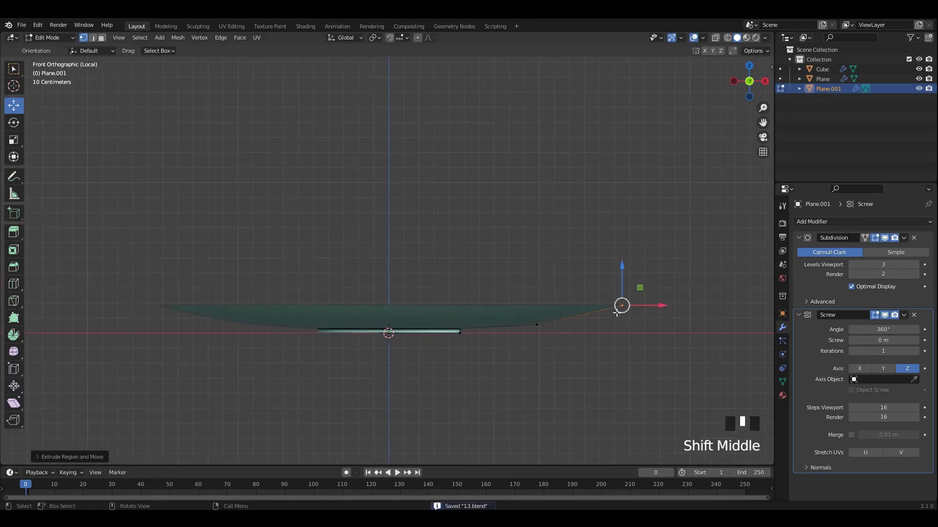
drag(622, 306, 642, 303)
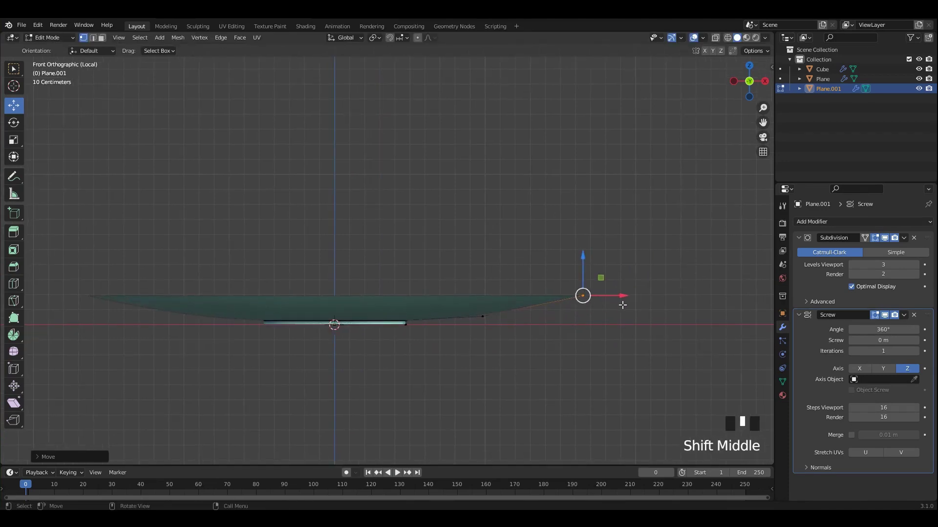
drag(591, 256, 591, 260)
Extrude the saucer's outer edge vertex upward and slightly inward to give the rim its thickness.
scroll(595, 262, up, 3)
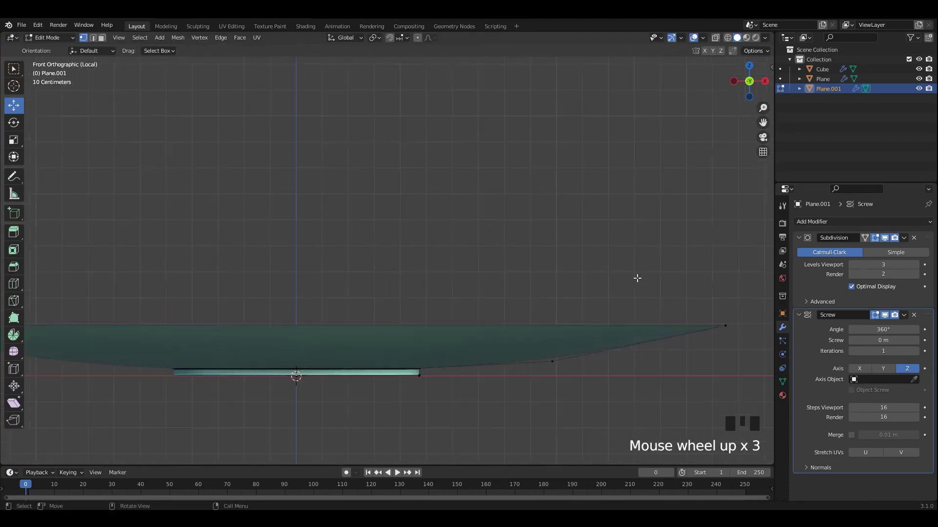
shift+middle_drag(728, 315, 445, 271)
scroll(447, 271, up, 2)
click(464, 295)
drag(463, 254, 494, 253)
scroll(477, 260, up, 2)
scroll(571, 286, up, 1)
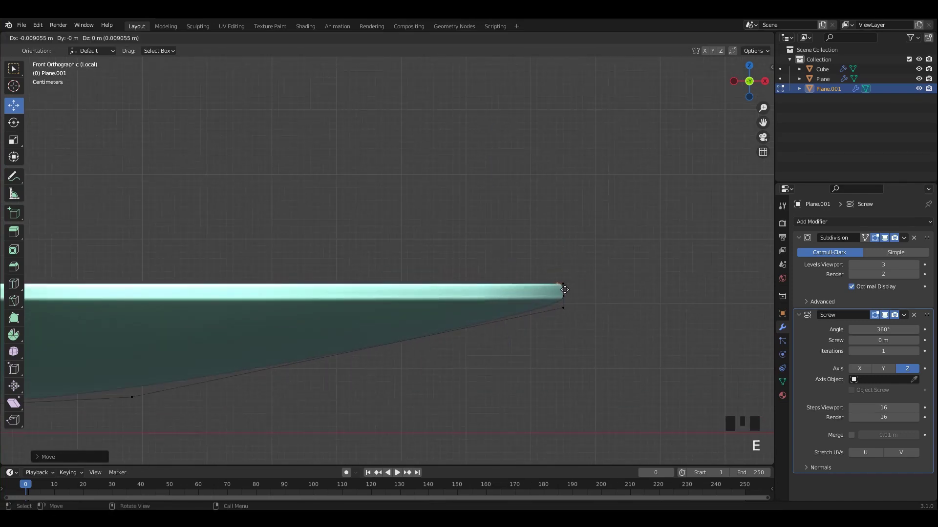
In X-ray, move the inner rim vertex close to the edge and extrude it slightly down for the lip's inner side.
key(alt+z)
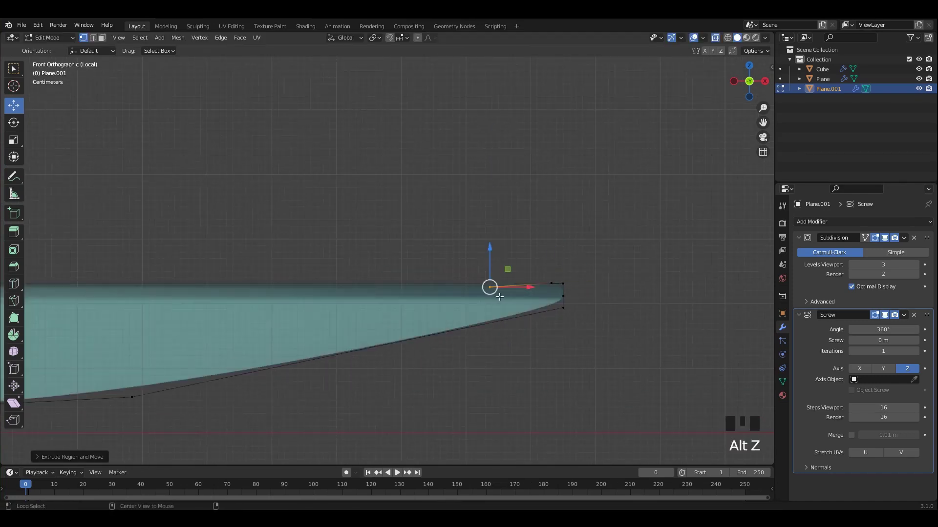
shift+middle_drag(490, 287, 573, 254)
drag(573, 253, 622, 264)
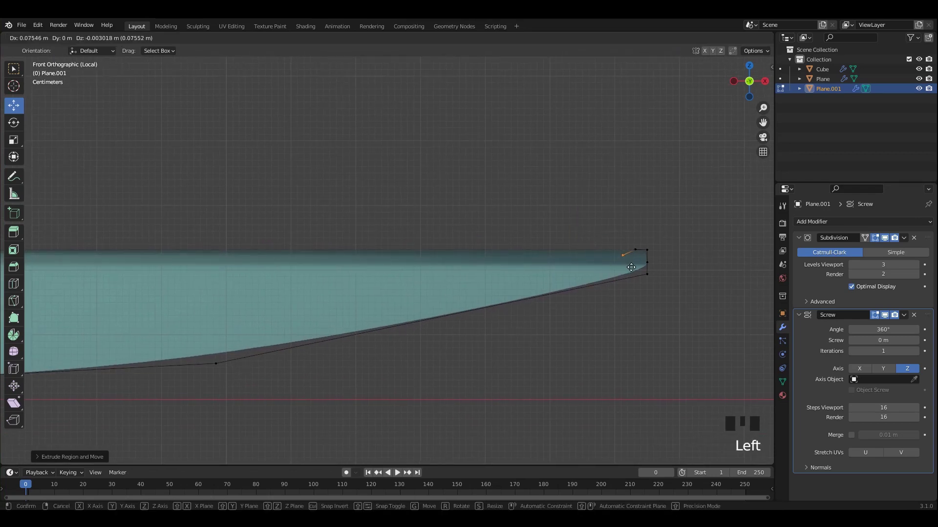
click(620, 271)
Extrude the inner lip vertex down along the saucer's slope and across to the center axis to form the upper surface.
shift+middle_drag(605, 280, 670, 272)
key(e)
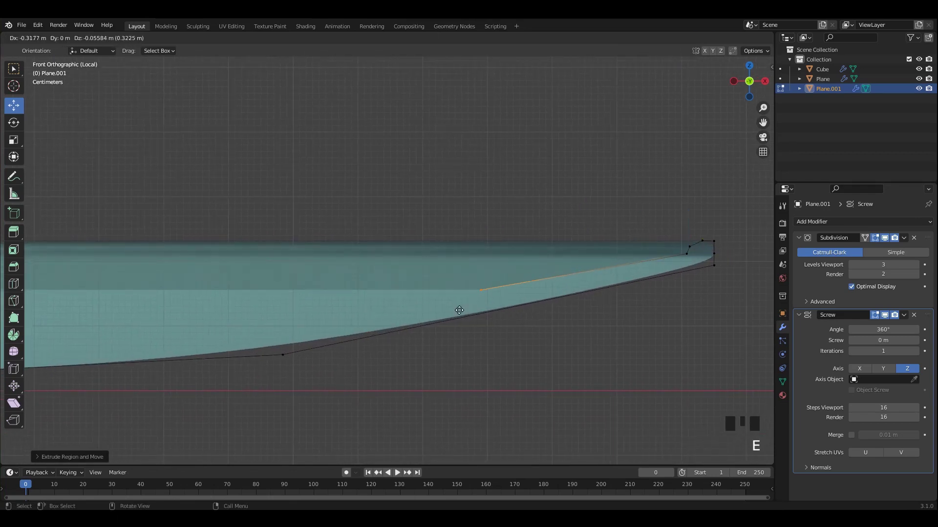
click(425, 323)
scroll(415, 324, down, 3)
shift+middle_drag(387, 325, 687, 299)
drag(720, 257, 662, 264)
key(e)
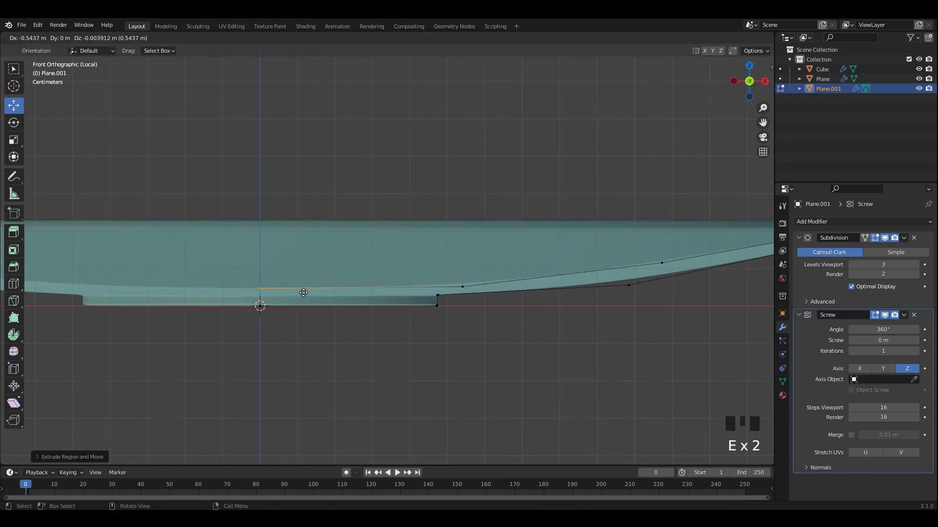
Adjust the slope and floor vertices of the upper surface to even out the saucer's thickness.
shift+middle_drag(634, 268, 473, 273)
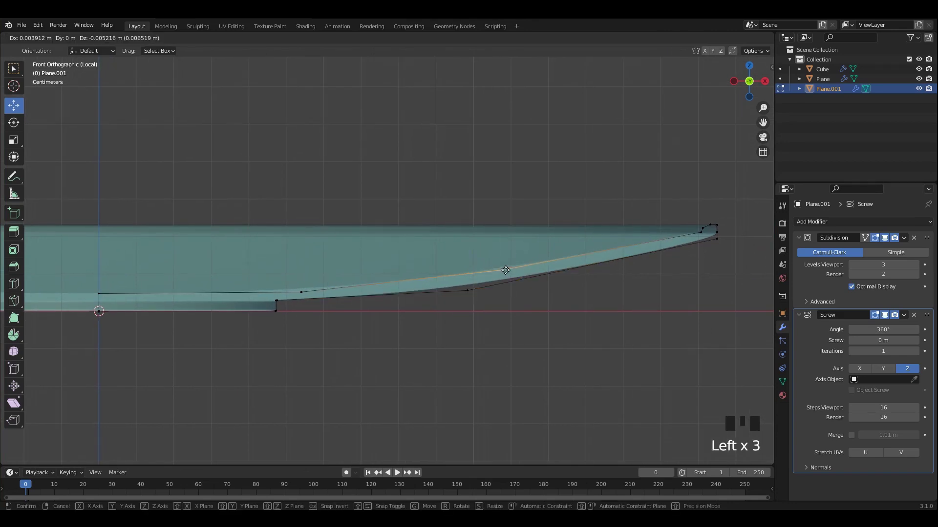
drag(525, 273, 518, 271)
shift+middle_drag(312, 298, 442, 281)
click(430, 281)
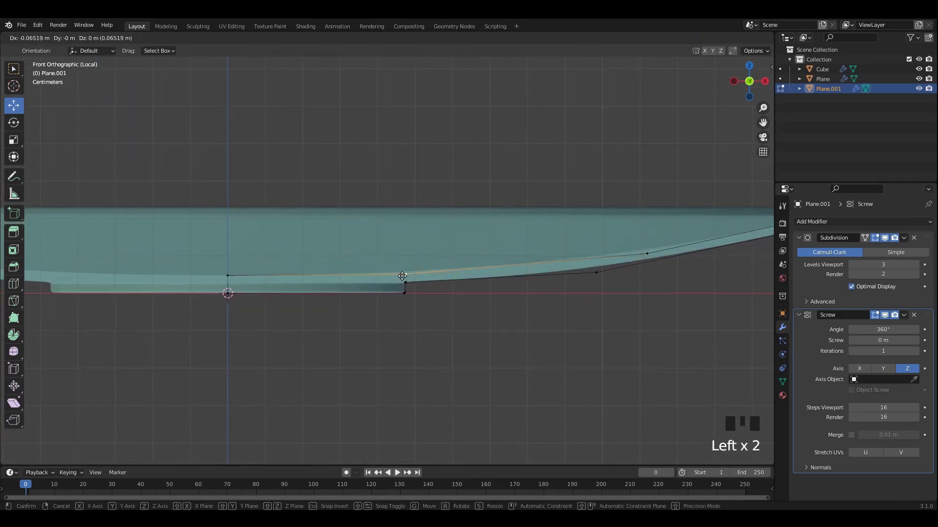
drag(402, 275, 403, 276)
Finish editing the profile and move the Subdivision modifier below the Screw modifier to smooth the saucer's outline.
scroll(336, 257, down, 3)
middle_drag(385, 234, 398, 288)
scroll(488, 285, down, 5)
key(Tab)
click(533, 284)
middle_drag(533, 283, 524, 251)
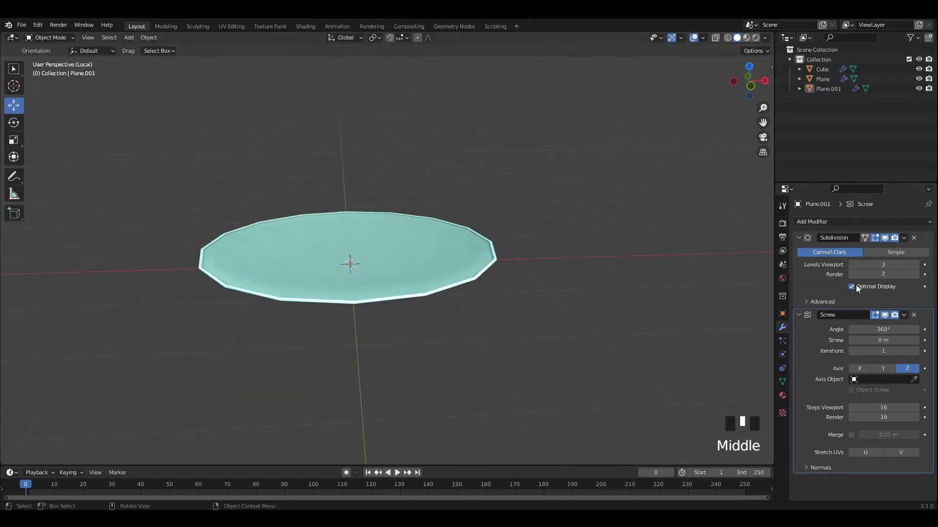
click(799, 239)
drag(927, 239, 918, 419)
Check the saucer's shape, exit local view, and unhide all hidden objects.
middle_drag(524, 246, 517, 299)
middle_drag(517, 299, 488, 259)
scroll(529, 216, up, 1)
scroll(539, 234, down, 3)
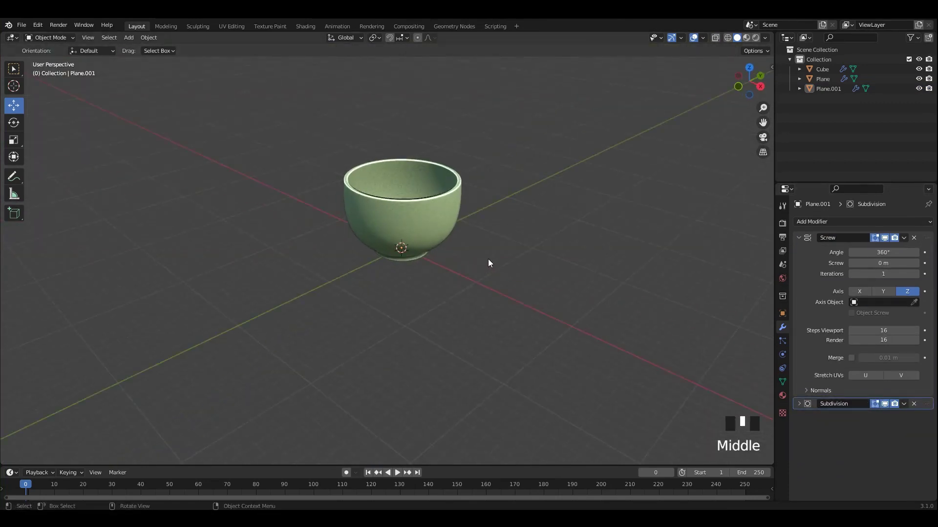
key(alt+h)
Select the saucer and scale it uniformly in proportion to the cup, refining the size in front view.
scroll(427, 224, up, 2)
middle_drag(426, 224, 488, 292)
click(487, 247)
click(487, 247)
key(alt+z)
key(s)
click(697, 273)
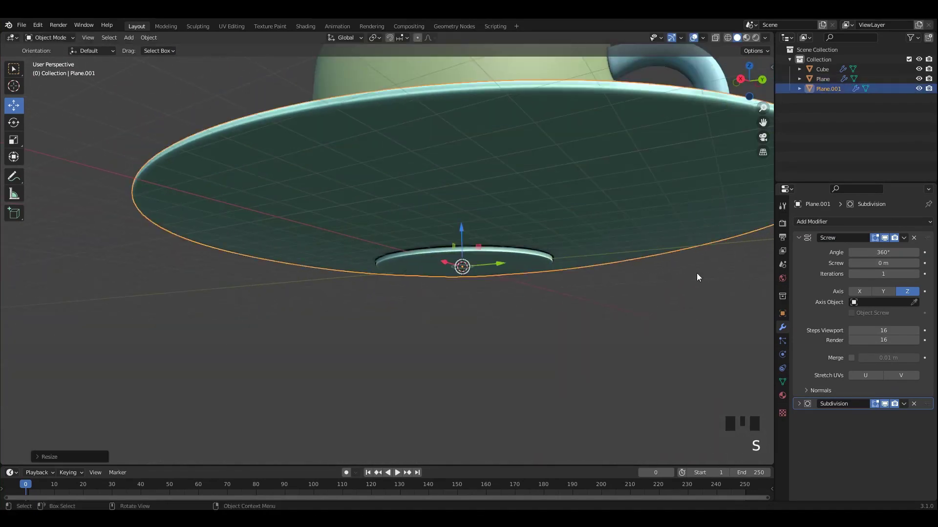
scroll(684, 268, down, 3)
alt+middle_drag(630, 254, 575, 242)
scroll(576, 242, up, 3)
key(s)
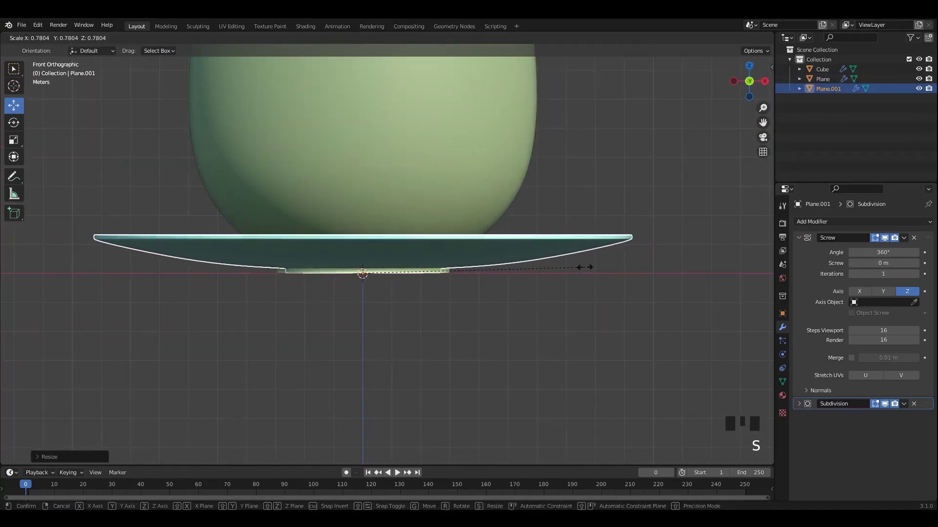
click(581, 219)
In right view, select the cup and handle together and raise them slightly along Z above the saucer's base.
scroll(576, 215, down, 3)
click(467, 187)
alt+middle_drag(482, 187, 532, 161)
drag(565, 128, 500, 182)
shift+middle_drag(500, 183, 373, 209)
scroll(373, 209, up, 1)
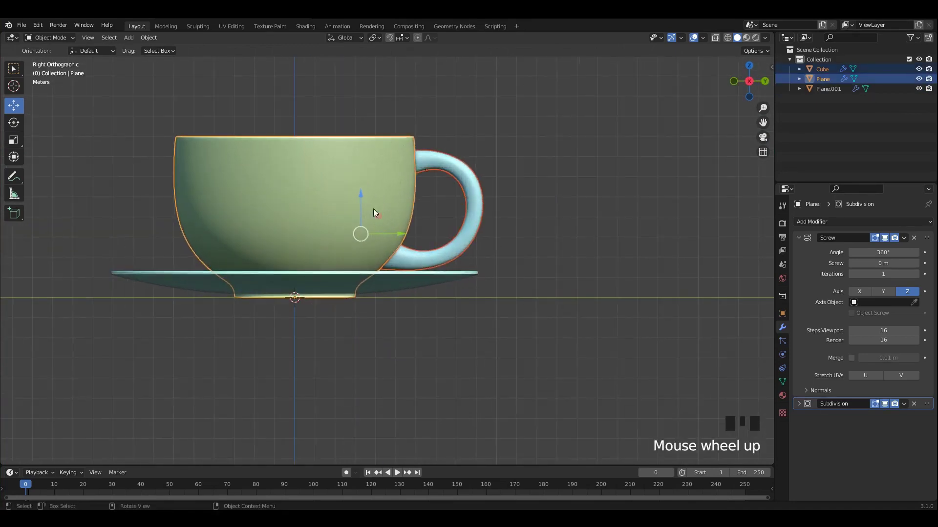
key(alt+z)
mouse_move(360, 197)
mouse_down()
mouse_move(353, 173)
mouse_move(352, 192)
mouse_up()
key(alt+z)
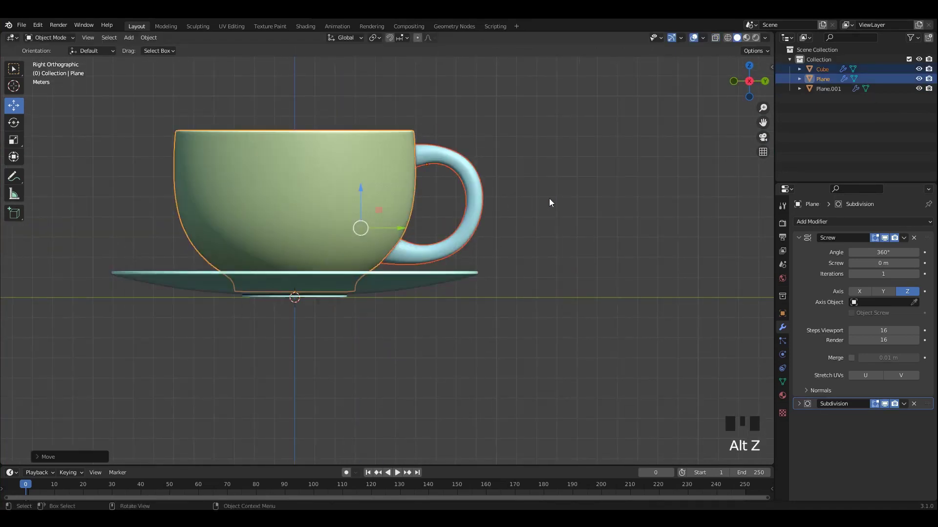
key(Tab)
key(Tab)
Edit the saucer profile in front view and move the foot vertices outward along X to widen the foot ring.
click(535, 171)
middle_drag(535, 171, 506, 229)
click(458, 264)
mouse_move(458, 264)
alt+middle_down()
mouse_move(413, 249)
mouse_move(453, 269)
alt+middle_up()
scroll(453, 272, up, 3)
key(Tab)
key(alt+z)
shift+middle_drag(274, 292, 498, 234)
drag(512, 205, 576, 249)
key(alt+z)
scroll(512, 195, down, 2)
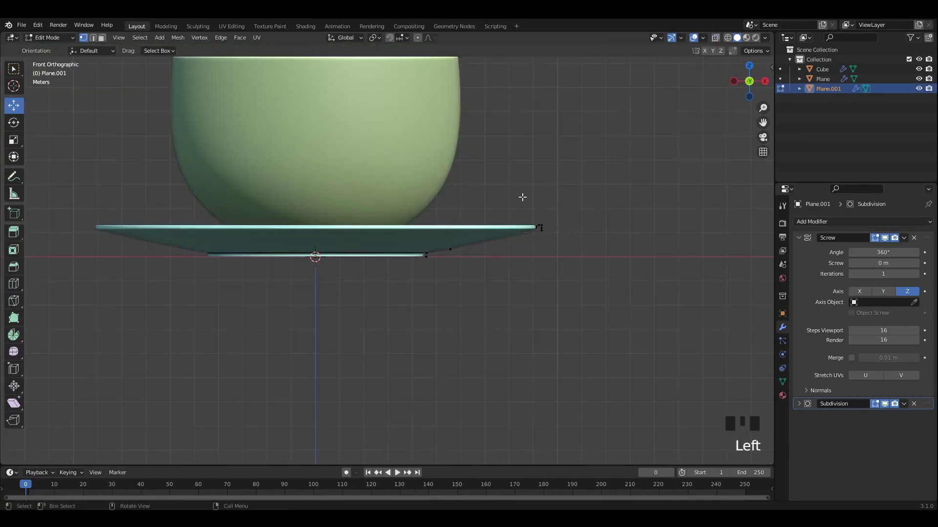
Save the file, move the profile's mid-slope vertices outward to make the saucer's side more curved, and finish editing.
scroll(535, 200, up, 2)
key(ctrl+s)
key(alt+z)
shift+middle_drag(503, 251, 351, 247)
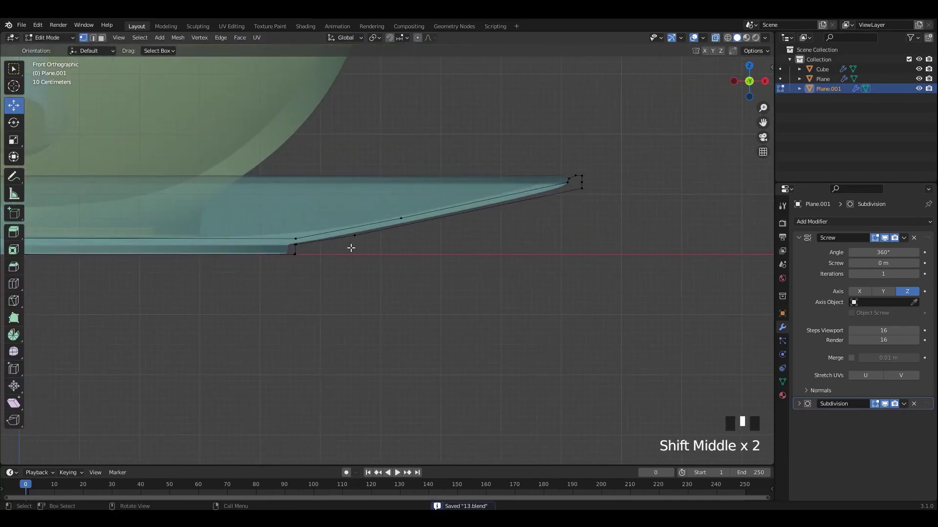
drag(377, 232, 433, 240)
scroll(435, 239, down, 2)
key(Tab)
key(alt+z)
click(463, 239)
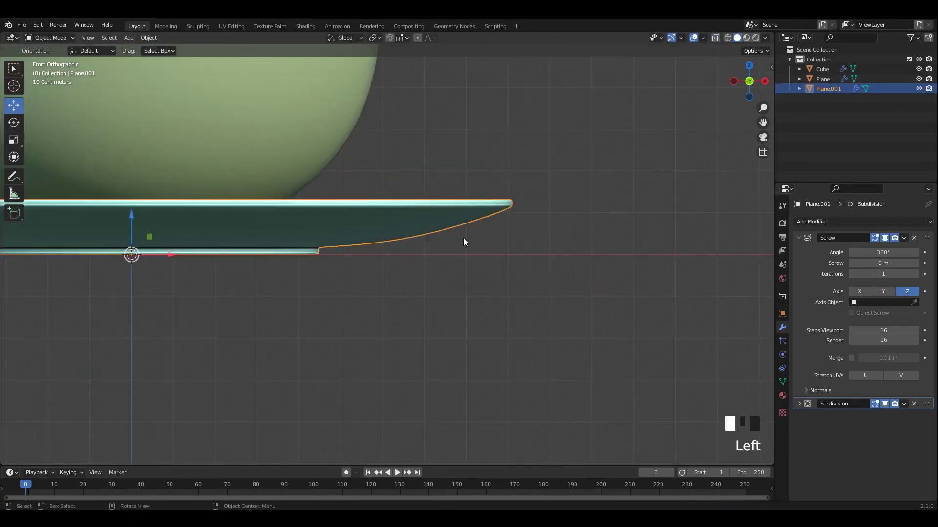
scroll(464, 238, down, 2)
scroll(485, 233, up, 3)
click(490, 234)
Edit the profile again, select the upper foot and floor vertices including the center one, and raise them slightly along Z.
key(Tab)
key(alt+z)
scroll(623, 226, up, 1)
scroll(443, 259, up, 5)
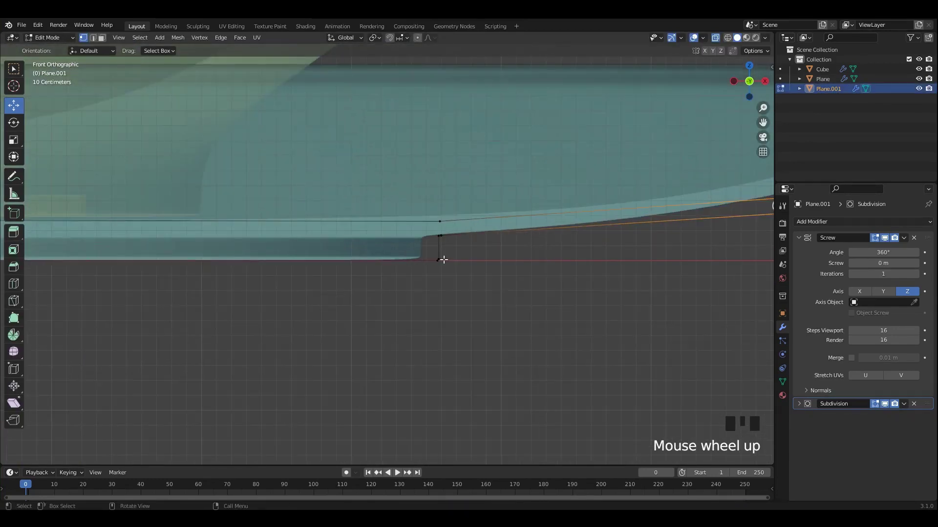
drag(396, 246, 394, 247)
scroll(390, 244, down, 3)
shift+middle_drag(293, 210, 458, 205)
shift+drag(213, 203, 139, 238)
shift+middle_drag(481, 211, 437, 198)
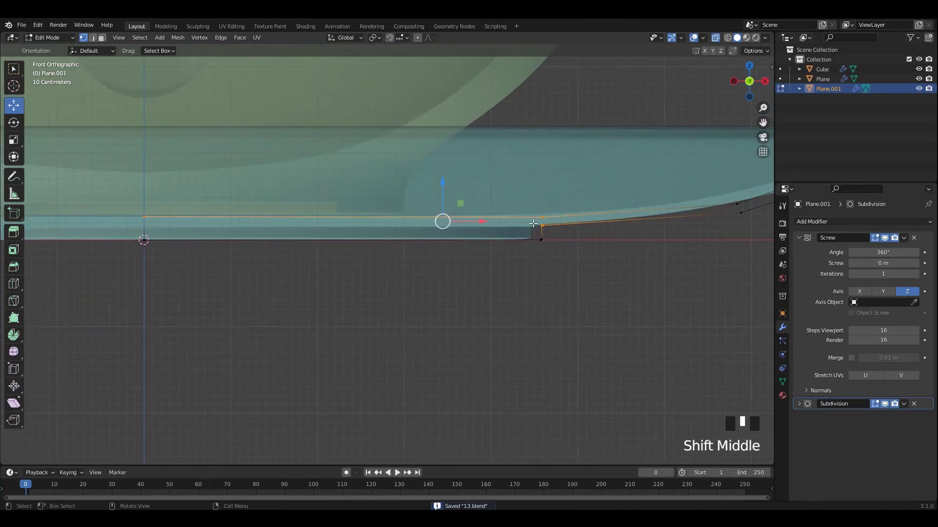
drag(442, 185, 443, 178)
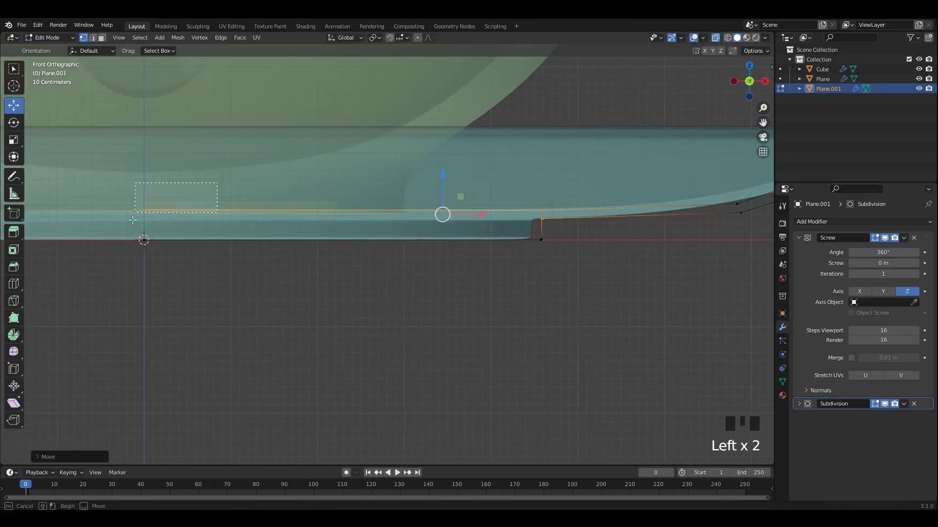
Lower the center floor vertex and the floor vertex above the foot slightly, and finish editing the saucer.
drag(145, 173, 145, 181)
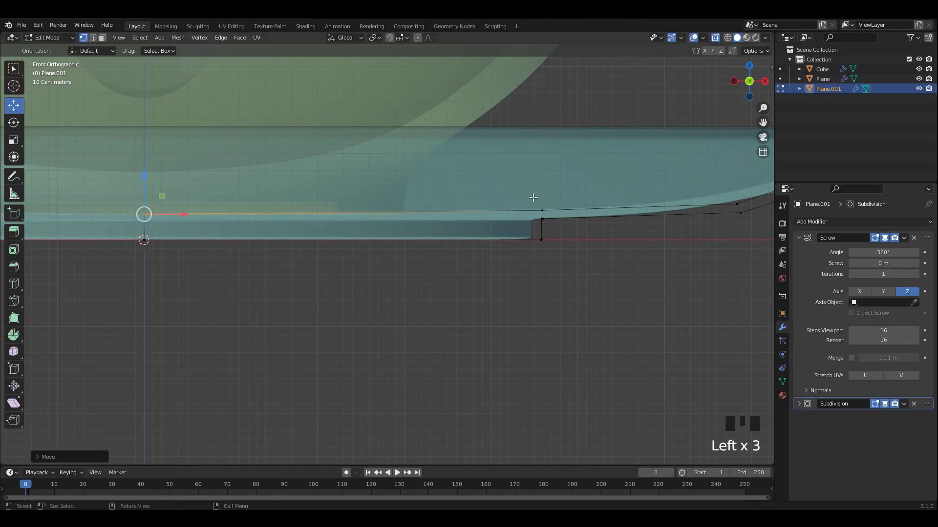
drag(541, 178, 543, 184)
key(alt+z)
key(Tab)
click(547, 256)
Inspect the assembled cup and saucer from several angles and save the file.
scroll(488, 225, down, 7)
middle_drag(483, 220, 452, 244)
scroll(479, 221, down, 4)
click(444, 225)
click(481, 287)
middle_drag(576, 307, 426, 238)
scroll(495, 246, up, 4)
key(ctrl+s)
scroll(462, 260, up, 2)
scroll(467, 226, down, 2)
shift+middle_drag(426, 238, 303, 127)
scroll(331, 188, up, 2)
key(ctrl+s)
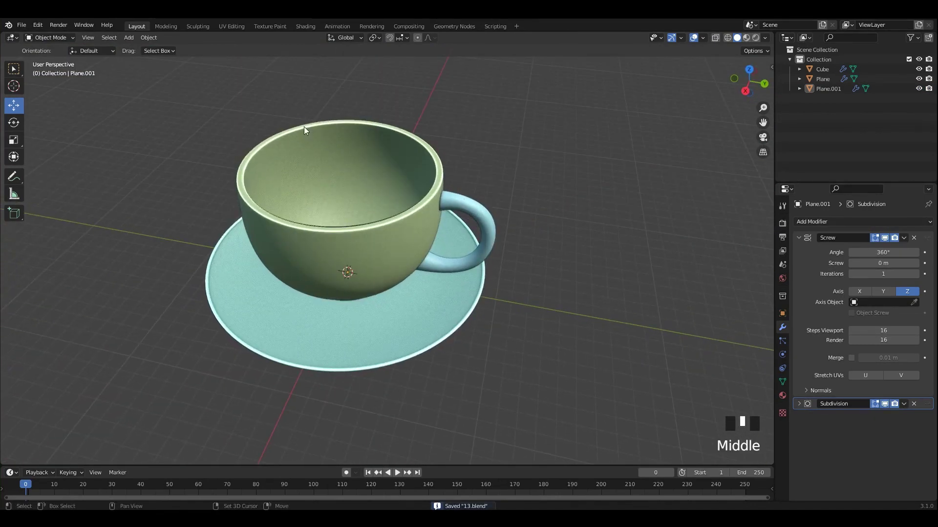
View the cup and saucer from a low side angle and switch the viewport to Material Preview shading.
key(shift+a)
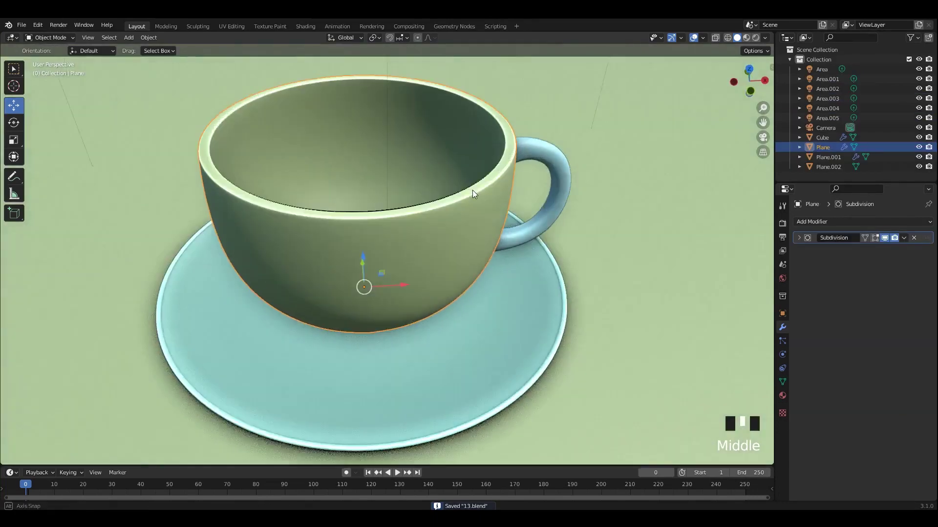
mouse_move(472, 189)
middle_down()
mouse_move(345, 157)
mouse_move(470, 168)
mouse_move(471, 222)
mouse_move(456, 151)
middle_up()
click(745, 37)
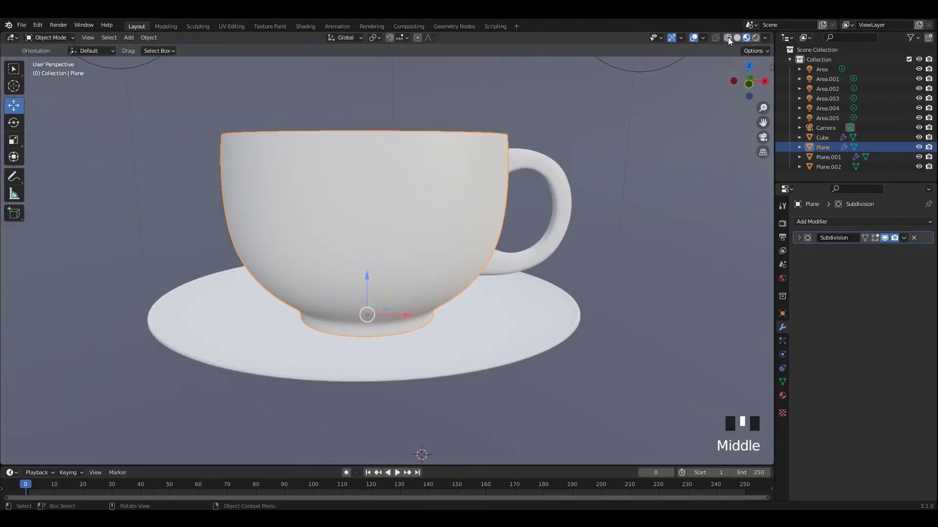
Inspect the cup and saucer from several angles in Wireframe, Material Preview and Rendered shading, ending in Rendered.
click(728, 38)
middle_drag(600, 180, 520, 195)
click(715, 38)
middle_drag(440, 195, 542, 244)
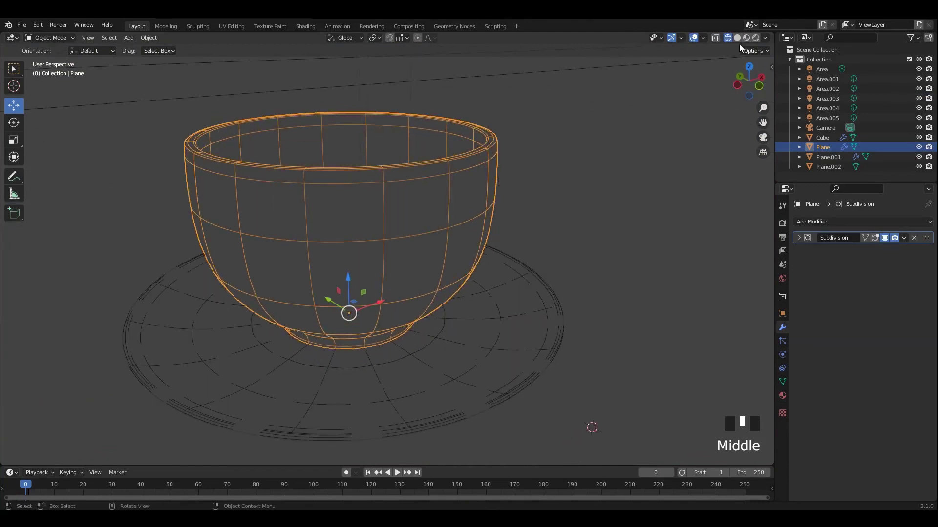
click(746, 37)
middle_drag(732, 59, 724, 71)
click(760, 38)
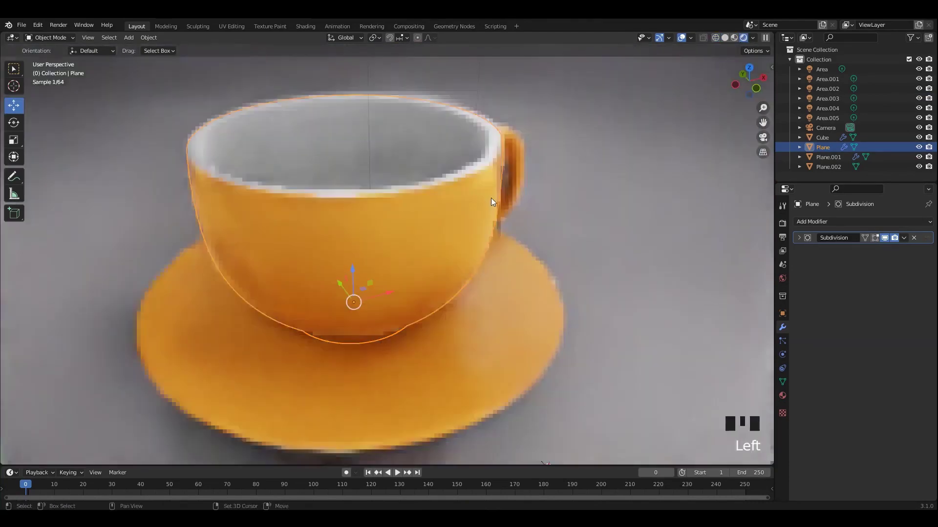
mouse_move(491, 198)
middle_down()
mouse_move(493, 178)
mouse_move(503, 195)
middle_up()
Set the studio022.hdr world background strength to 1.000, hide the viewport overlays, and save the file.
click(782, 278)
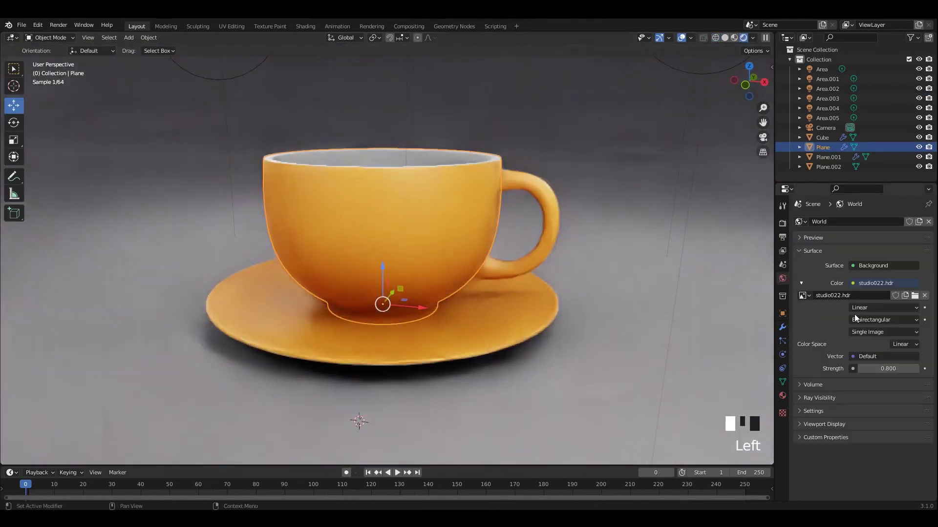
middle_click(654, 236)
click(654, 237)
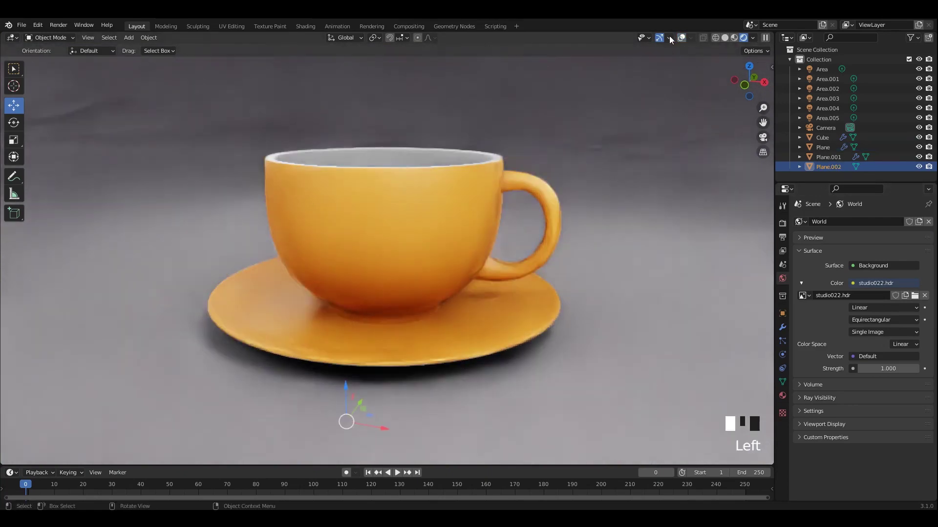
key(ctrl+s)
middle_drag(532, 147, 452, 180)
key(ctrl+s)
Examine the rendered cup and saucer in an enlarged quad view and return to the single perspective view.
key(ctrl+alt+q)
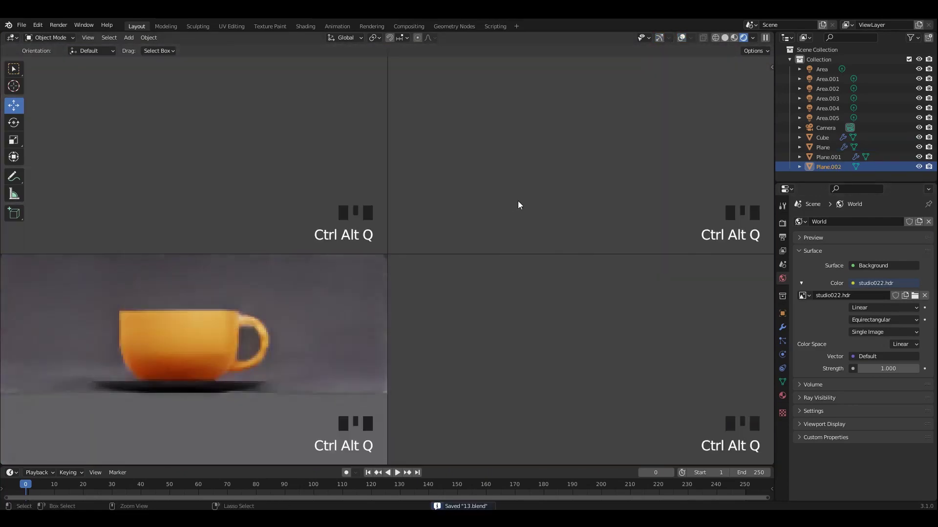
scroll(260, 324, up, 2)
shift+middle_drag(260, 324, 259, 341)
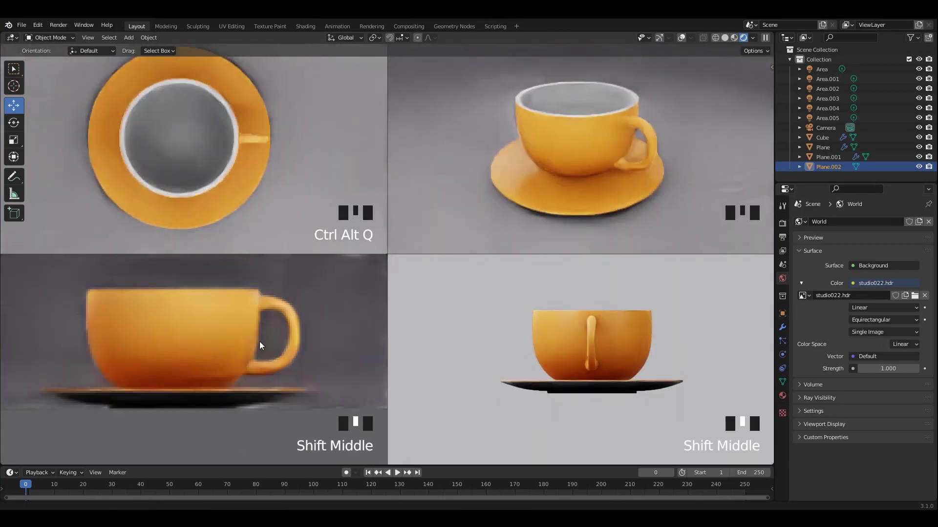
drag(439, 465, 496, 499)
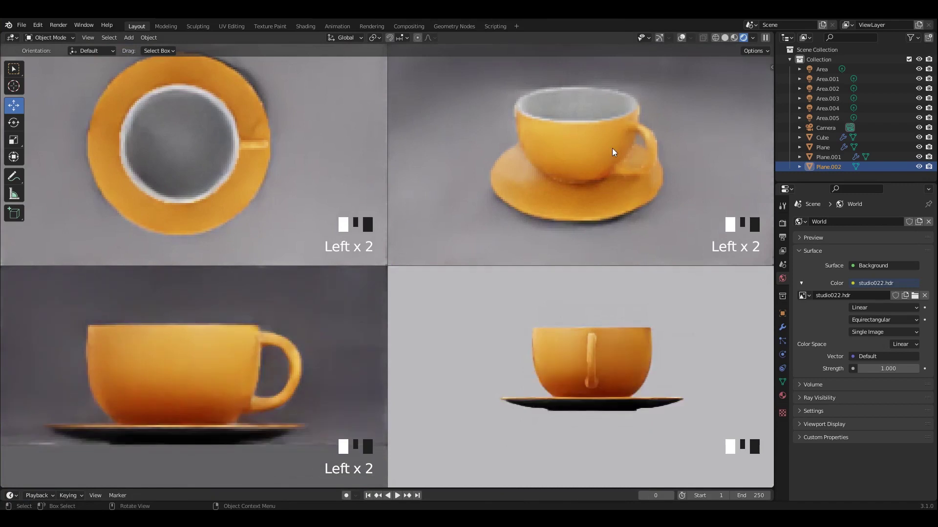
scroll(283, 233, down, 1)
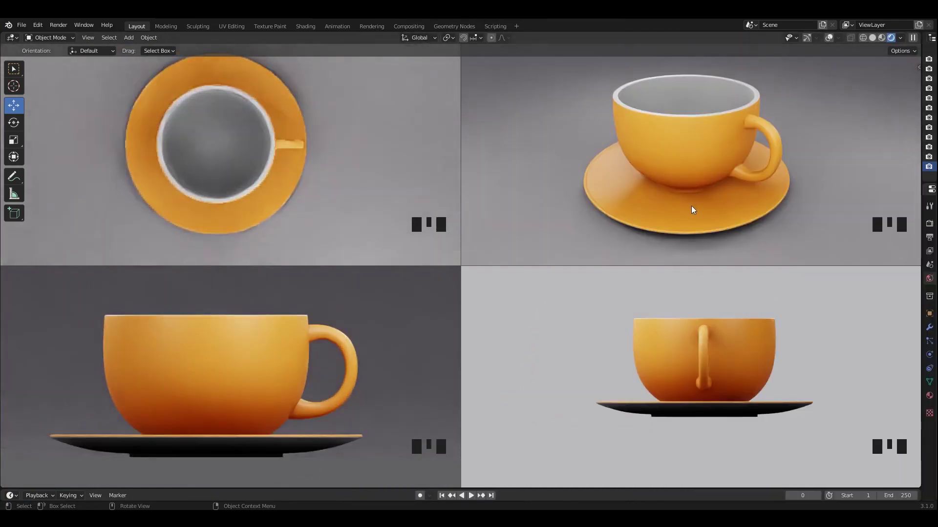
key(ctrl+alt+q)
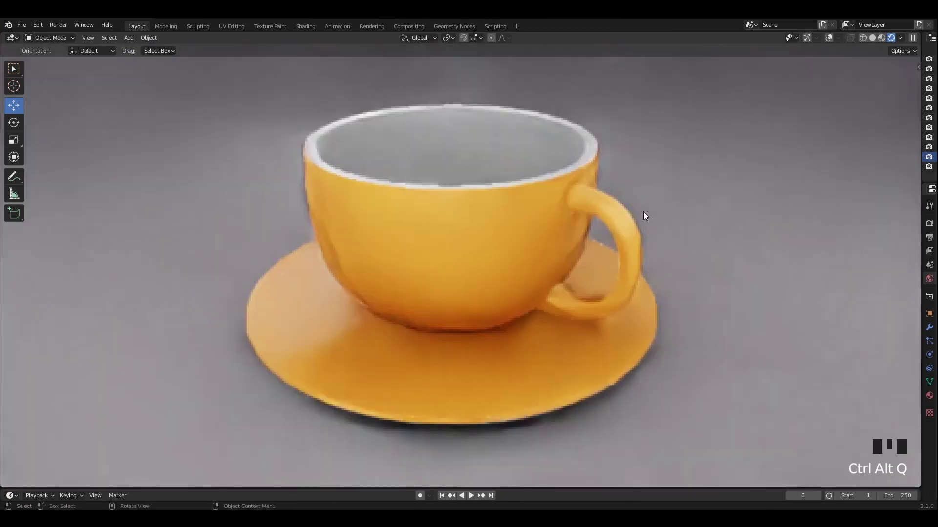
middle_drag(645, 215, 901, 51)
Set the viewport to Material Preview and examine the render 7.png in the Rendering workspace, maximized and fitted to the view.
click(881, 37)
click(371, 26)
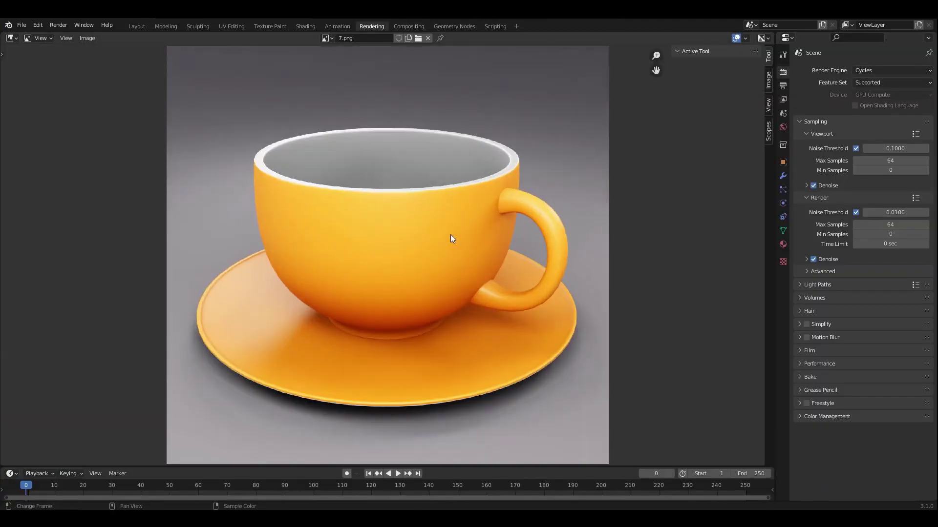
scroll(456, 217, up, 3)
ctrl+middle_drag(458, 215, 458, 214)
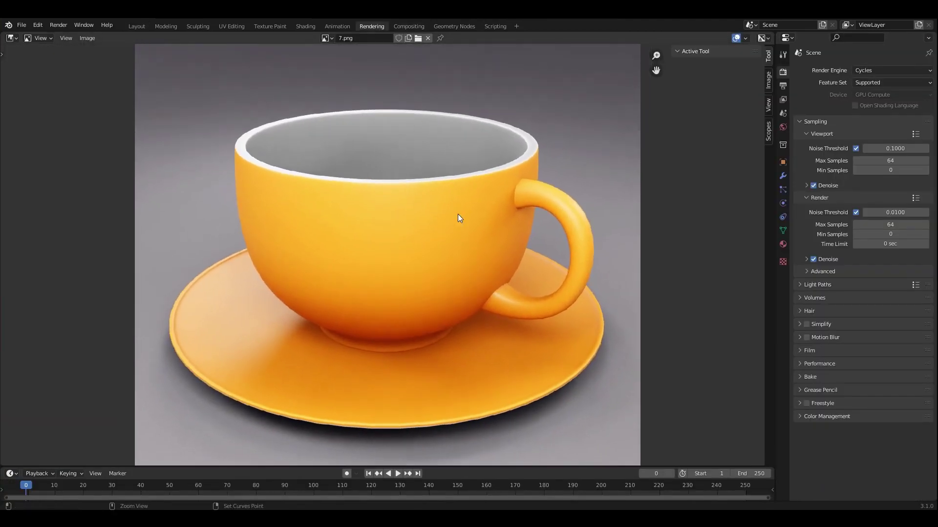
key(ctrl+space)
ctrl+middle_drag(515, 243, 518, 201)
key(Home)
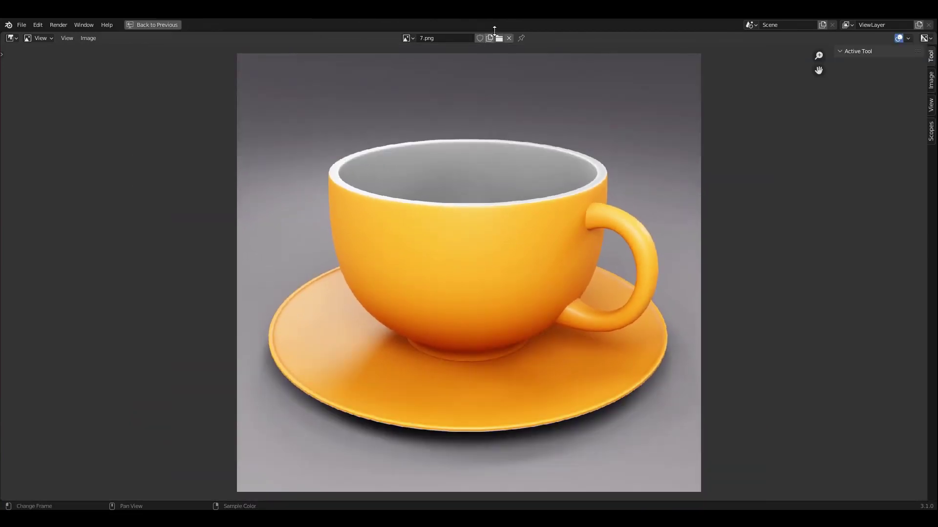